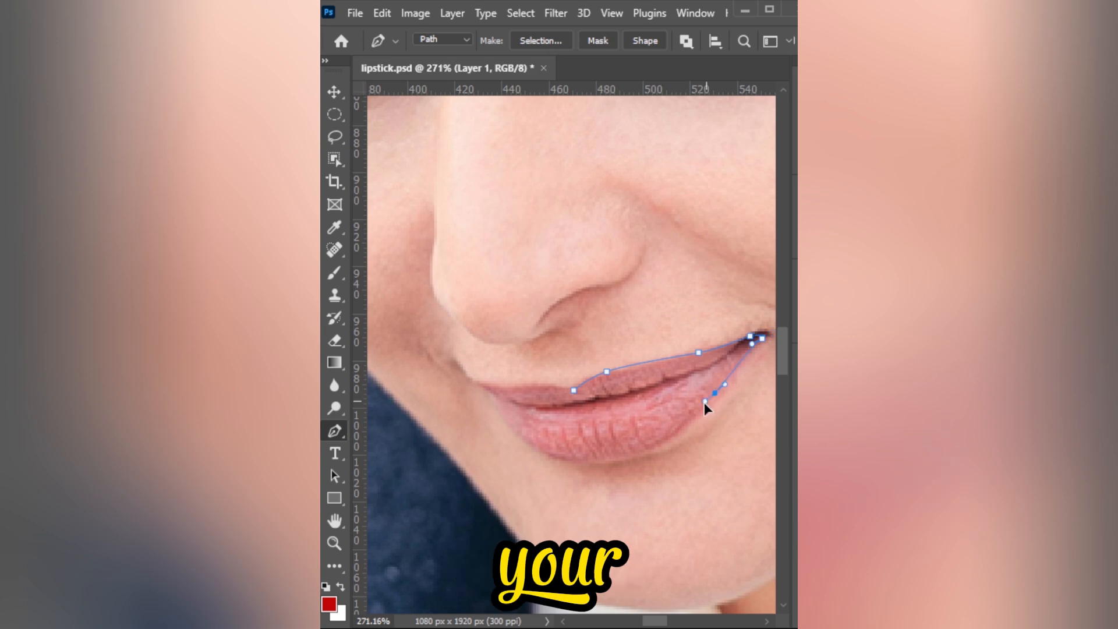
Trace the lower lip and the remaining upper-lip edge with the Pen tool to complete the path around the lips.
drag(648, 452, 588, 462)
alt+click(648, 452)
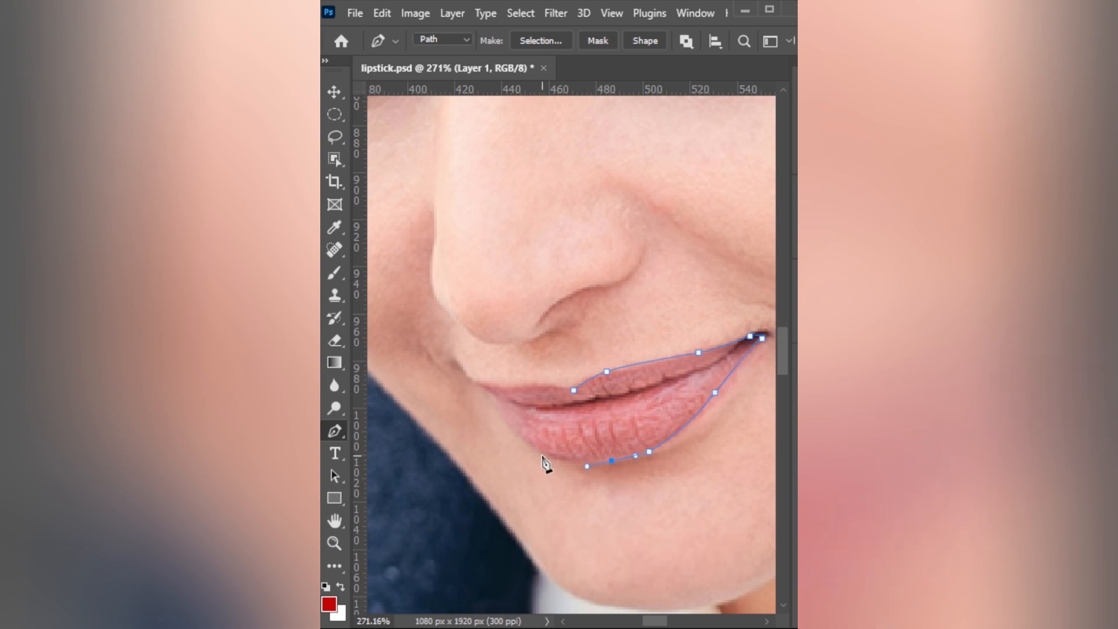
drag(501, 413, 496, 414)
click(479, 388)
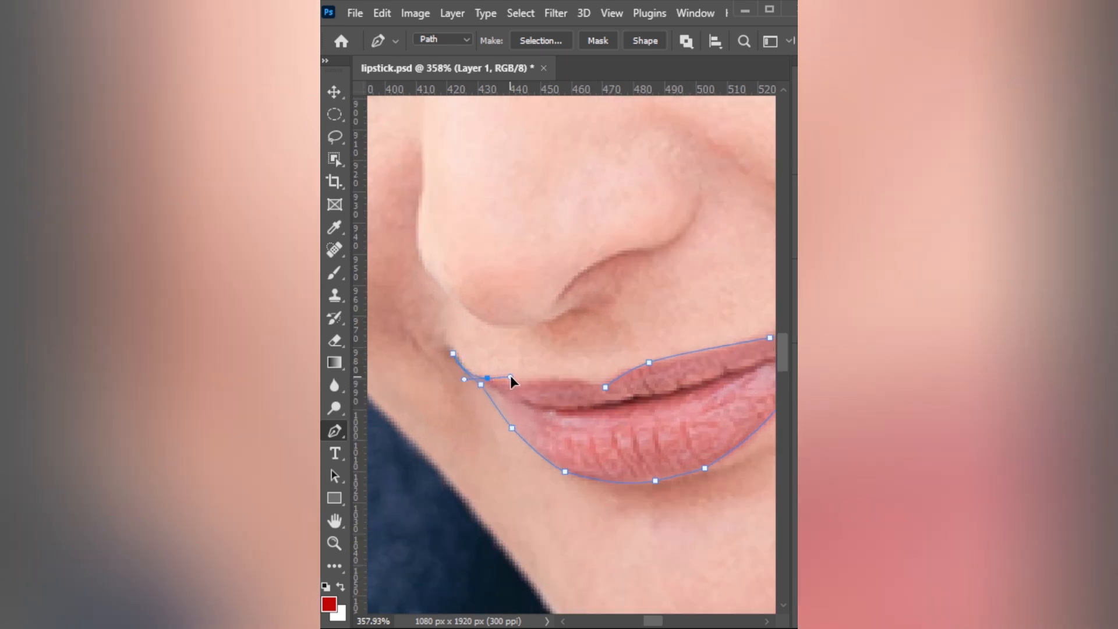
Convert the closed lip path into a selection with Layer 1 active.
key(v)
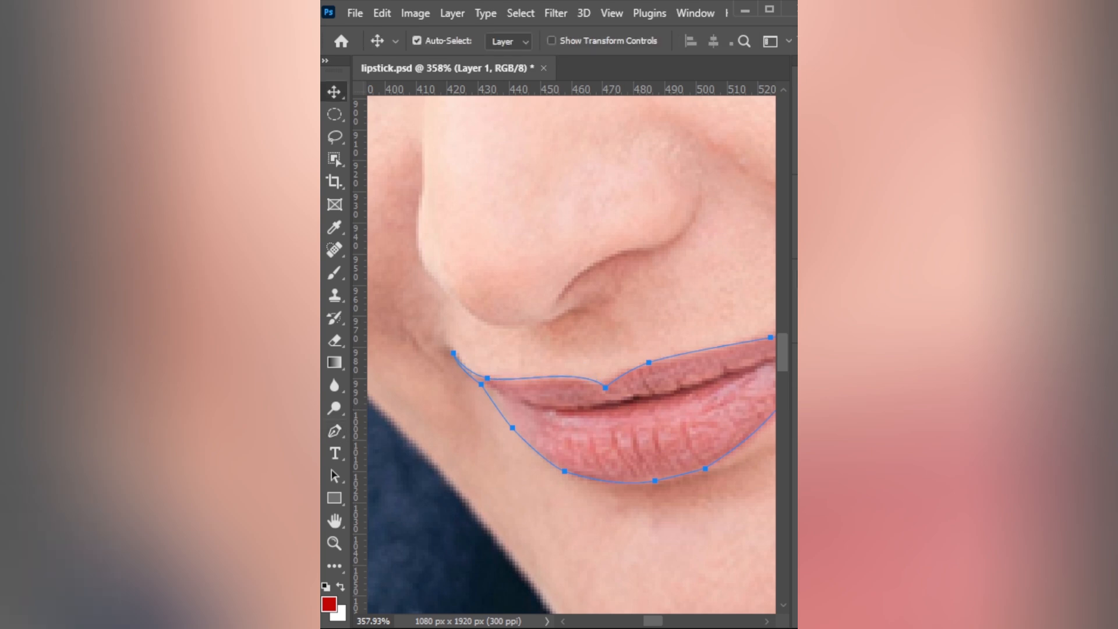
key(F7)
key(ctrl+Return)
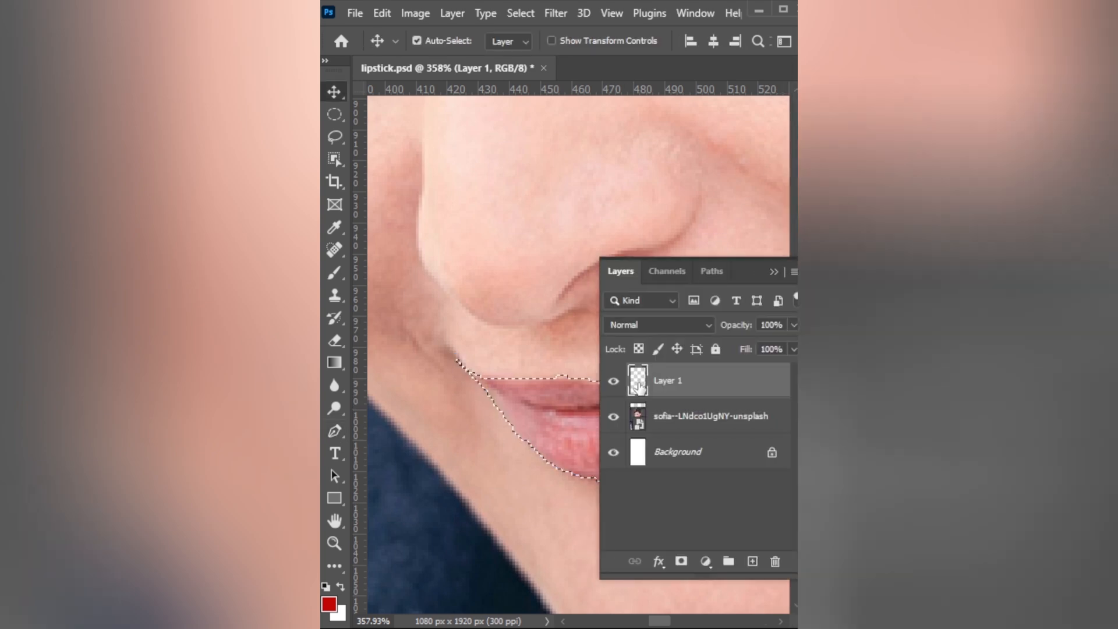
click(776, 271)
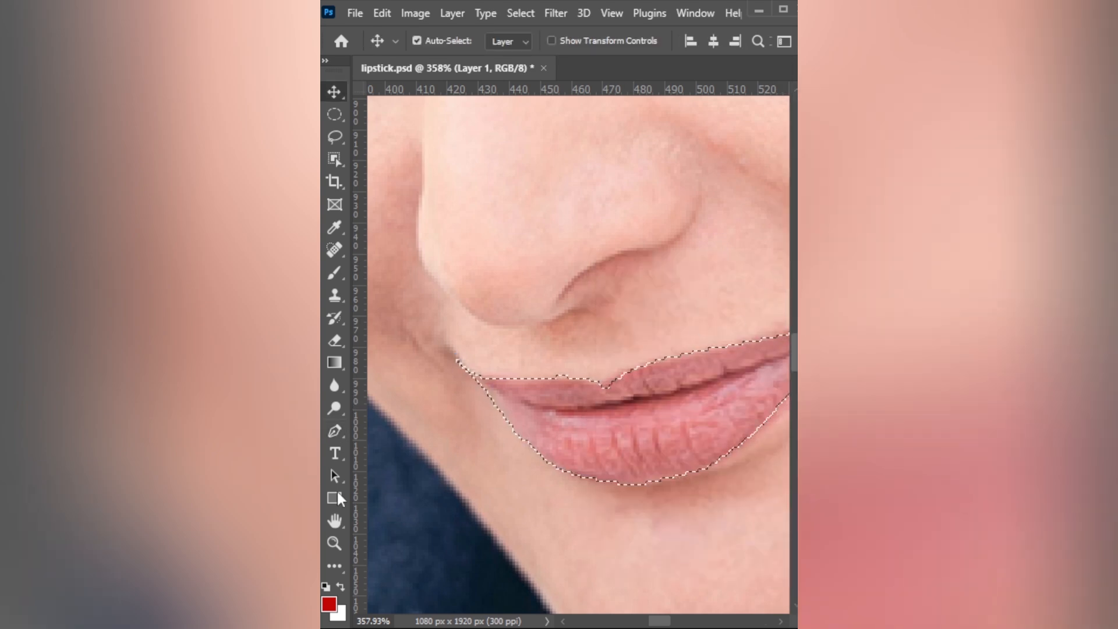
Use red c10606 as the foreground colour, fill the lip selection on Layer 1 with it, and deselect.
click(329, 604)
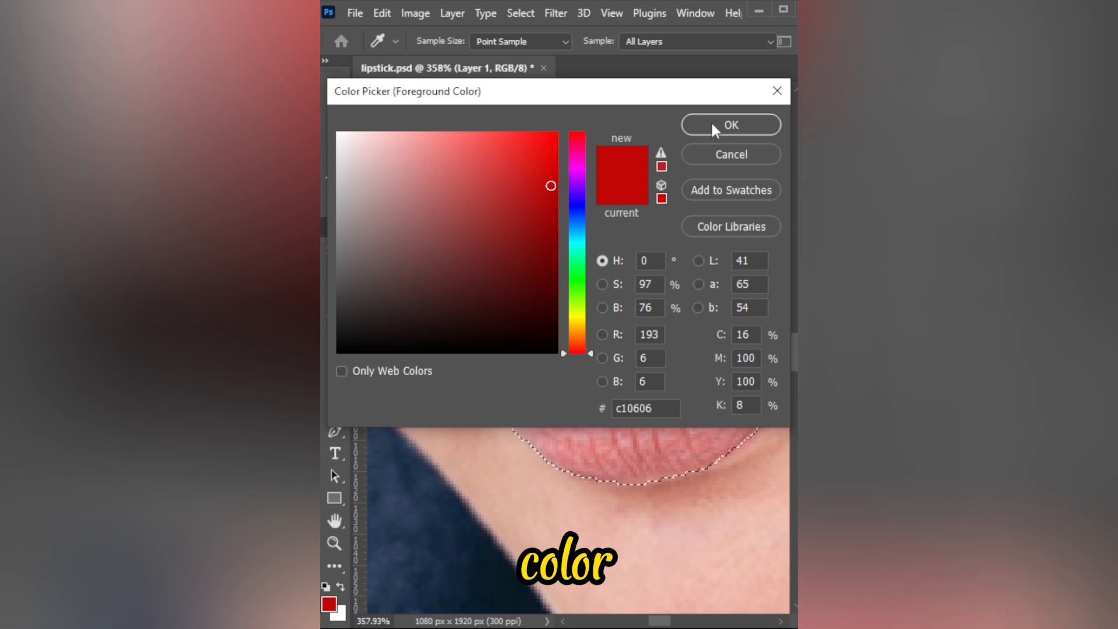
click(730, 125)
key(alt+BackSpace)
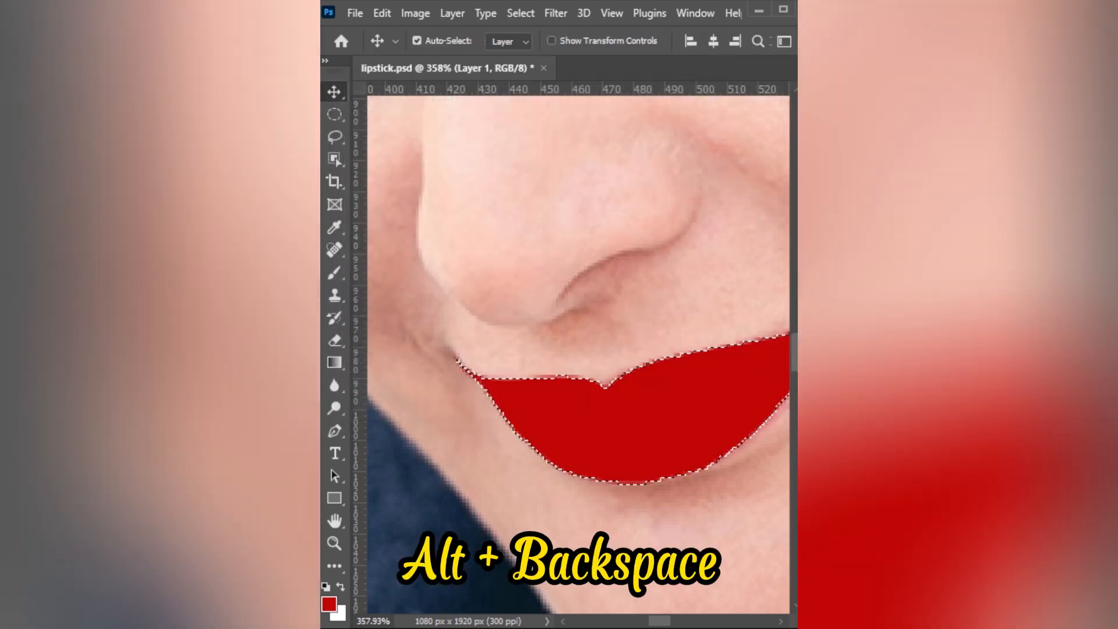
key(ctrl+d)
Set the blend mode of Layer 1 to Darken.
key(ctrl+0)
key(F7)
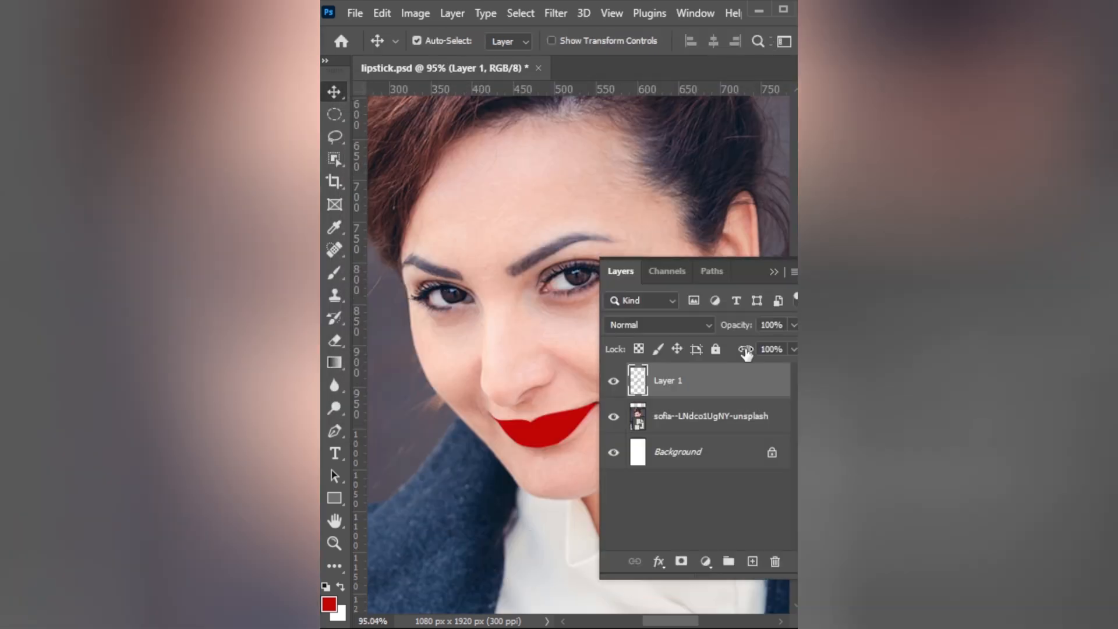
click(708, 324)
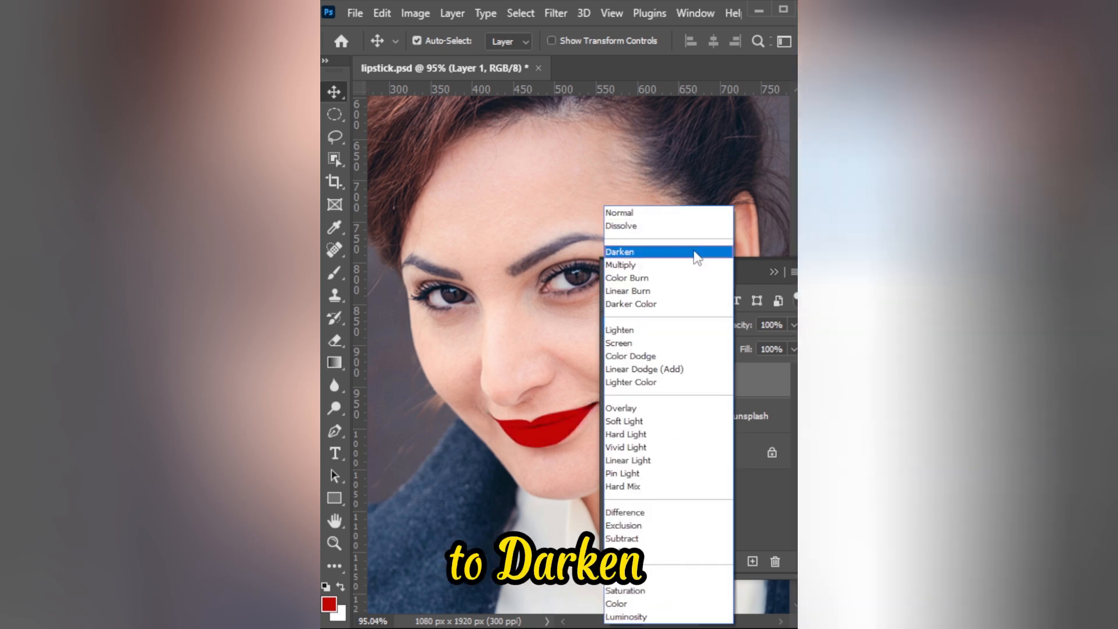
click(696, 257)
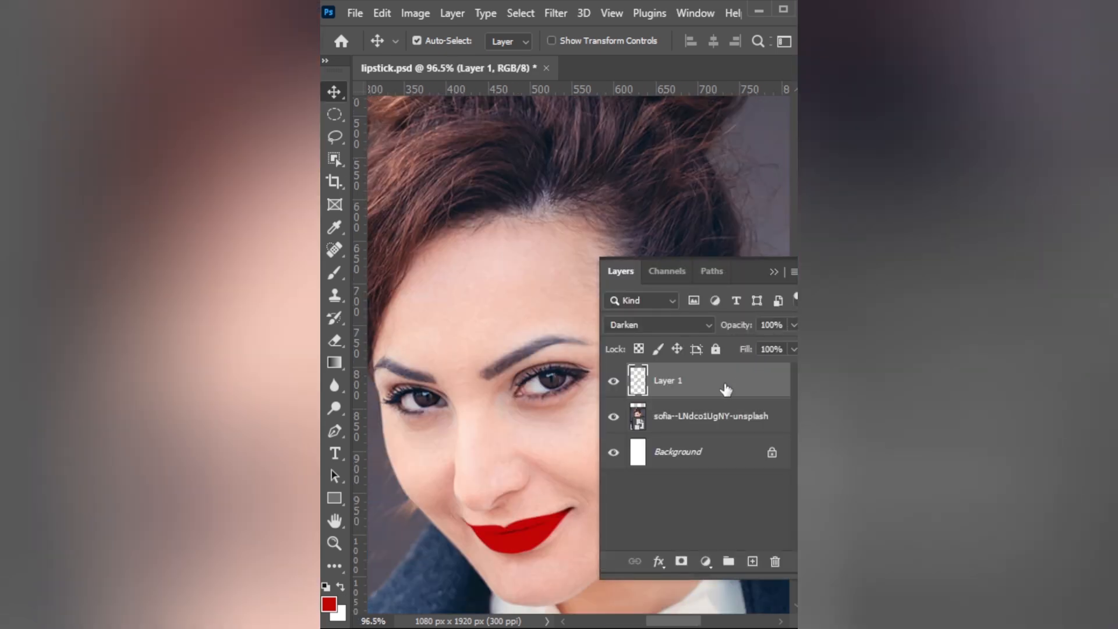
In the Blending Options of Layer 1, lower the white Underlying Layer slider of Blend If by almost half its range.
right_click(725, 389)
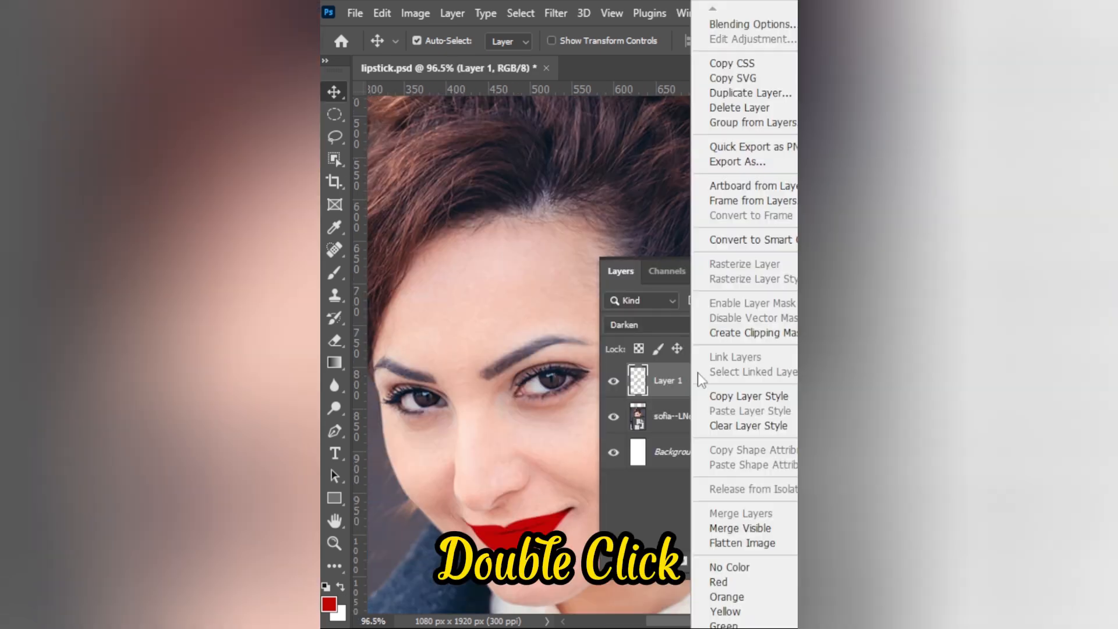
click(728, 21)
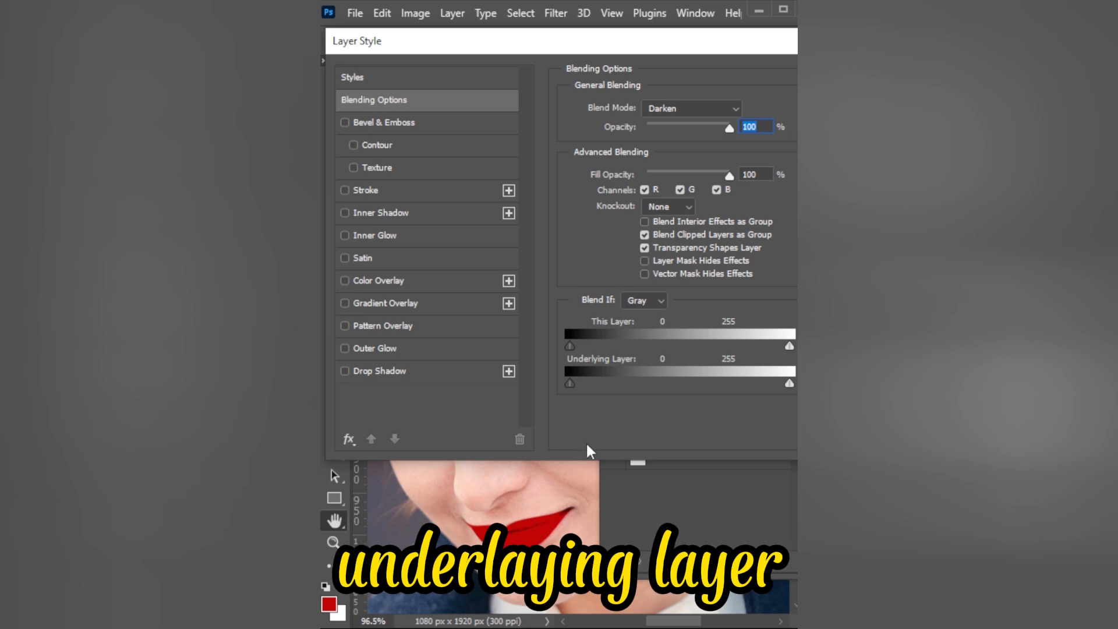
drag(789, 383, 691, 381)
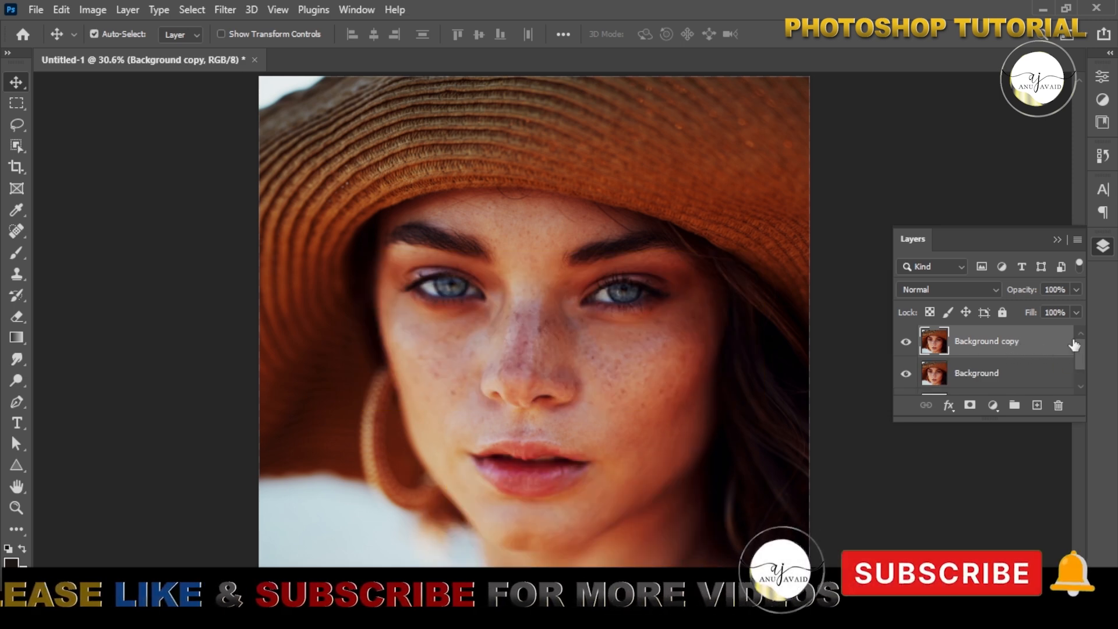
Invert the Background copy layer of the hat portrait and set its blend mode to Vivid Light.
key(ctrl+i)
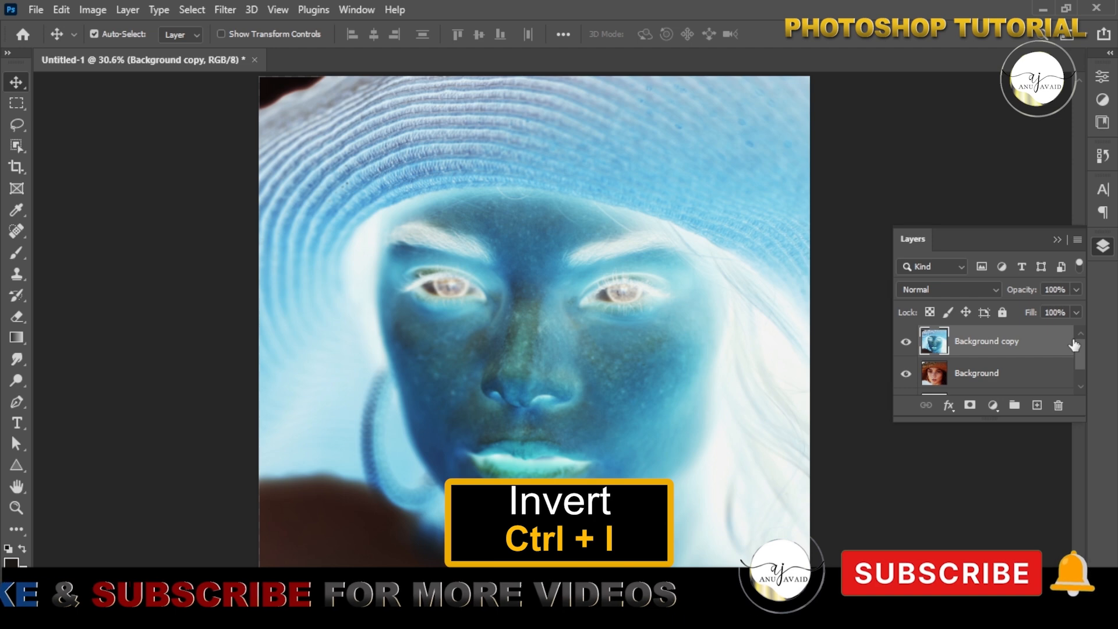
click(947, 290)
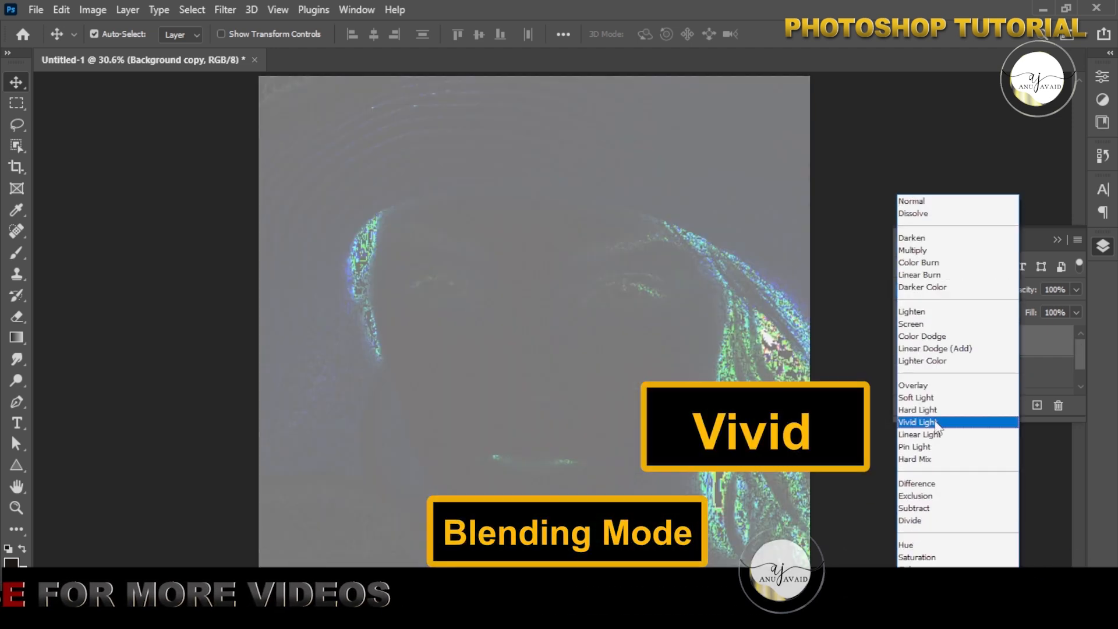
click(935, 421)
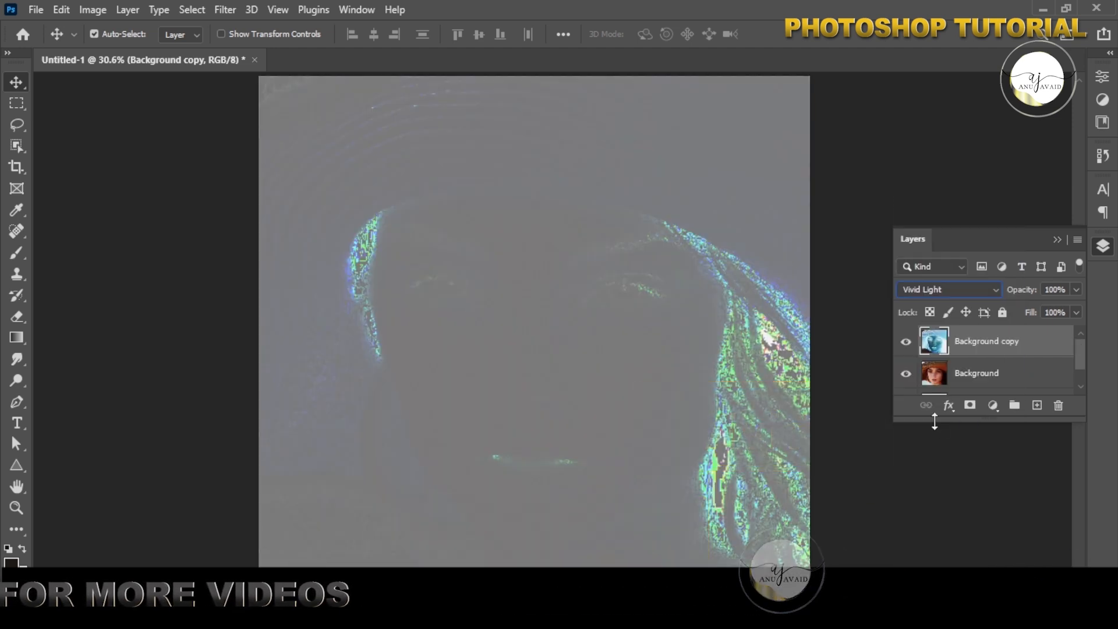
Apply the High Pass filter to the Background copy layer with a radius of 12.5 pixels.
click(225, 11)
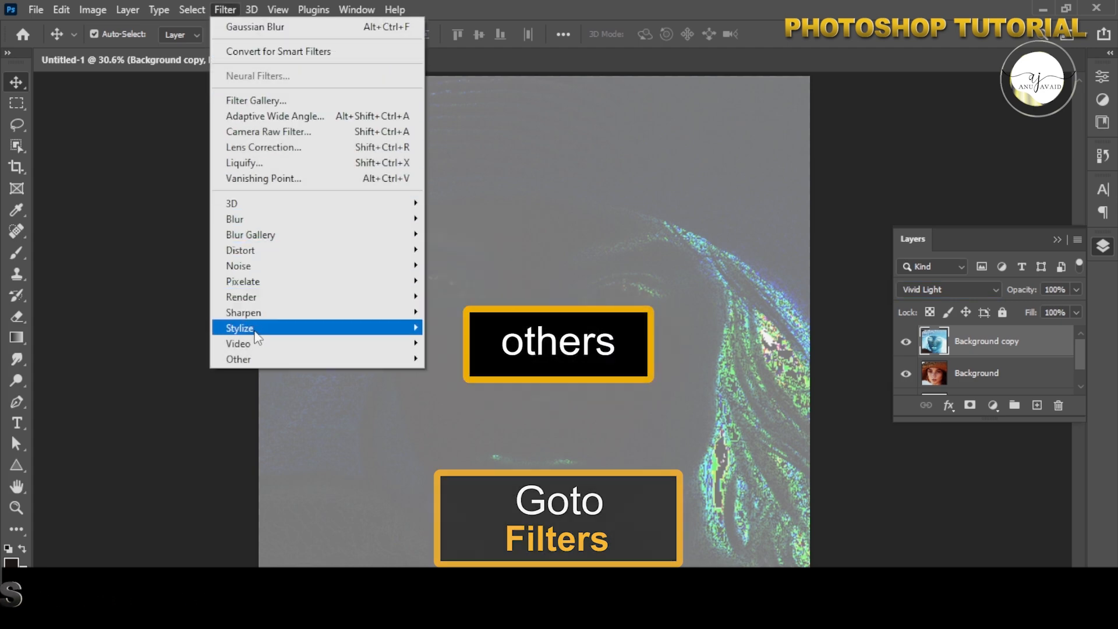
mouse_move(314, 366)
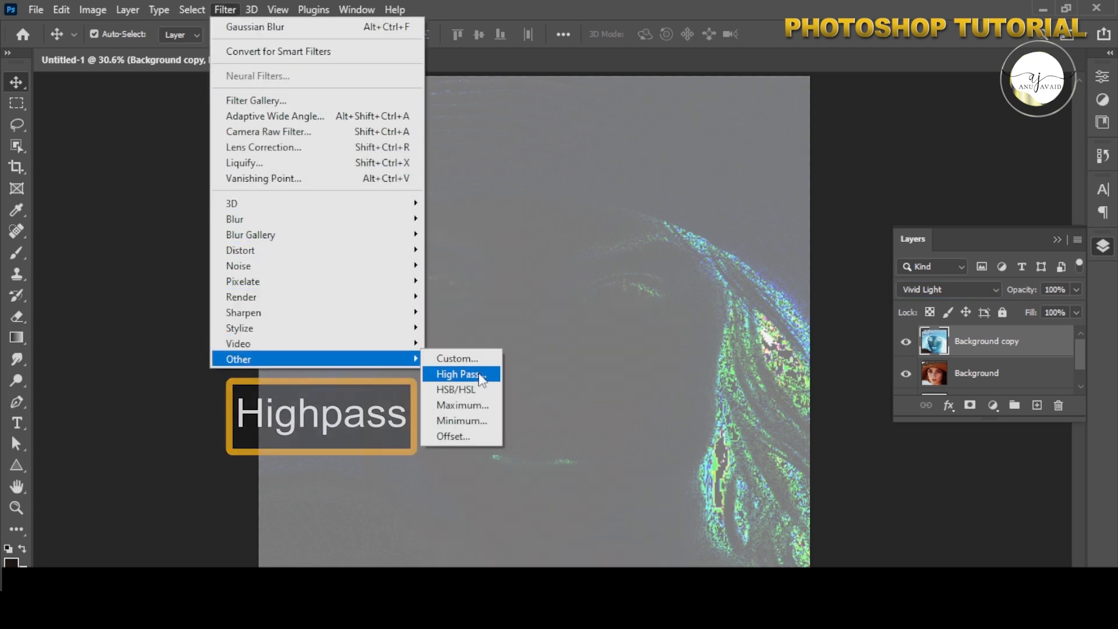
click(476, 374)
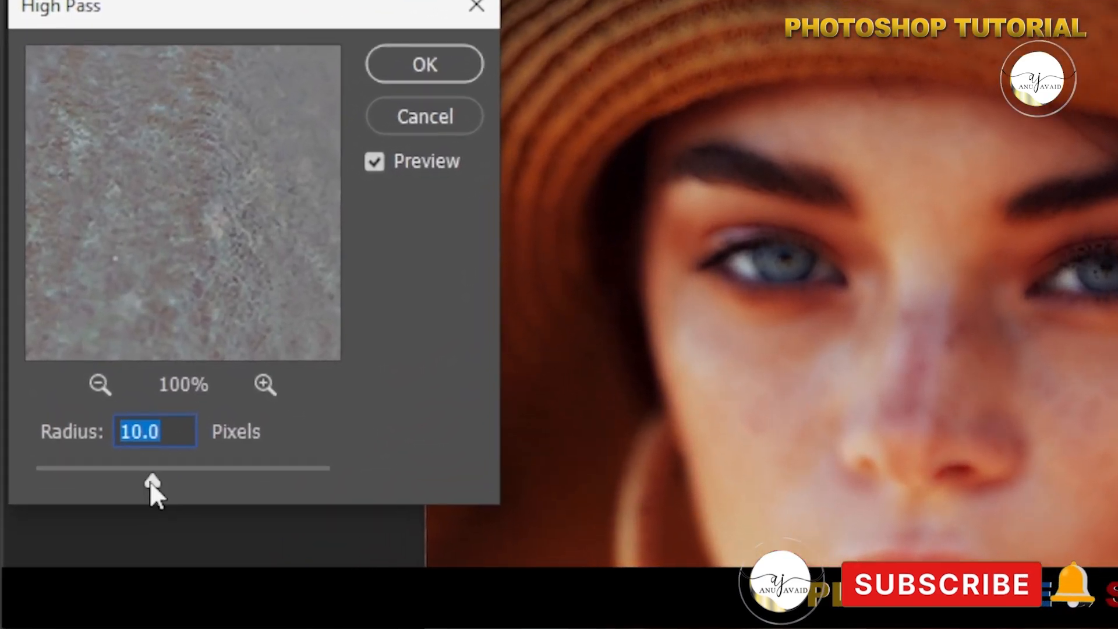
drag(138, 453, 146, 453)
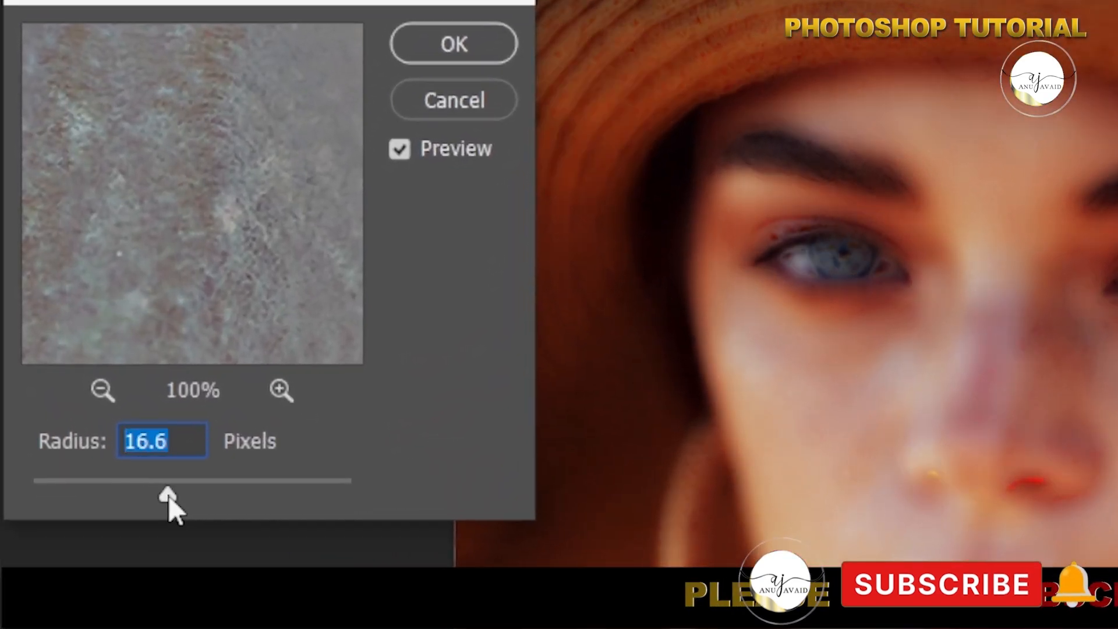
mouse_move(168, 495)
mouse_down()
mouse_move(156, 495)
mouse_move(156, 482)
mouse_up()
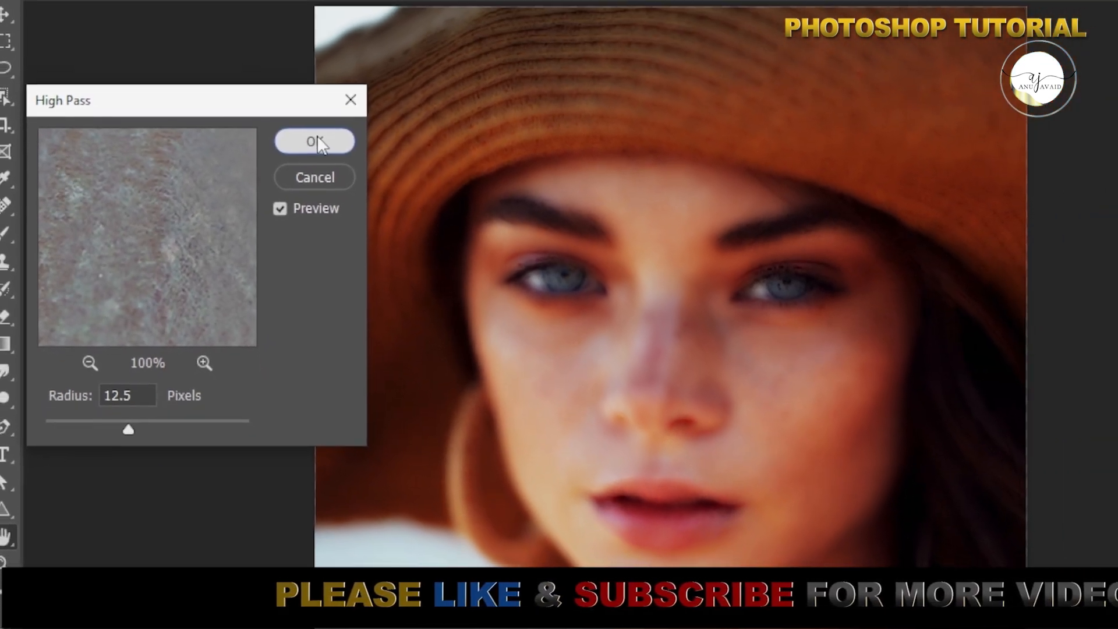
click(383, 94)
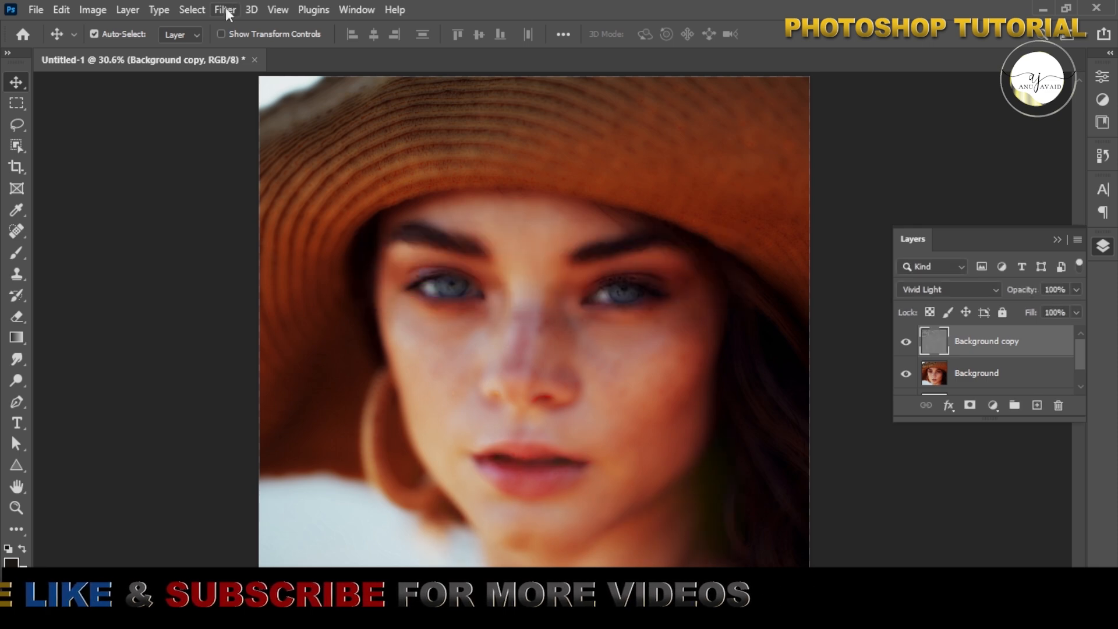
Apply a Gaussian Blur with a radius of 3.6 pixels to the Background copy layer.
click(226, 11)
mouse_move(244, 226)
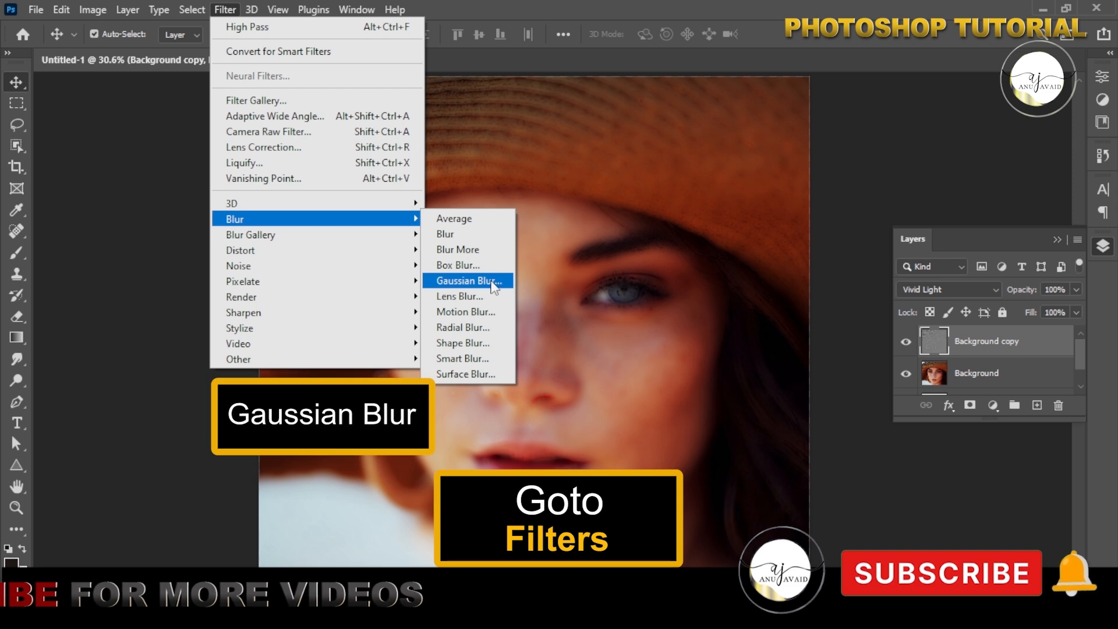
click(460, 281)
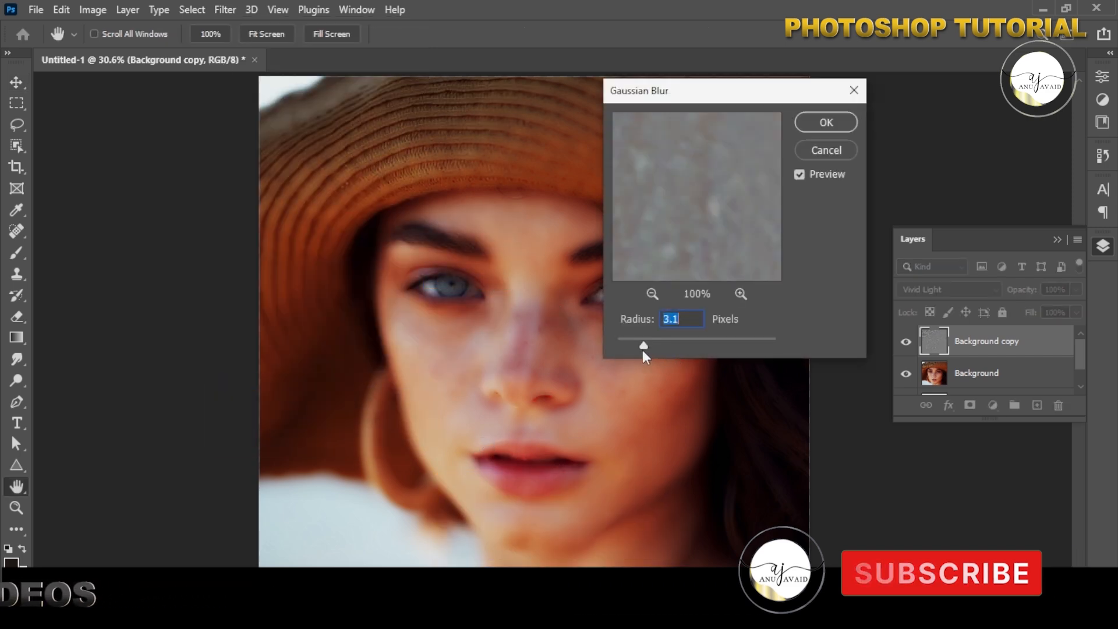
drag(644, 347, 648, 348)
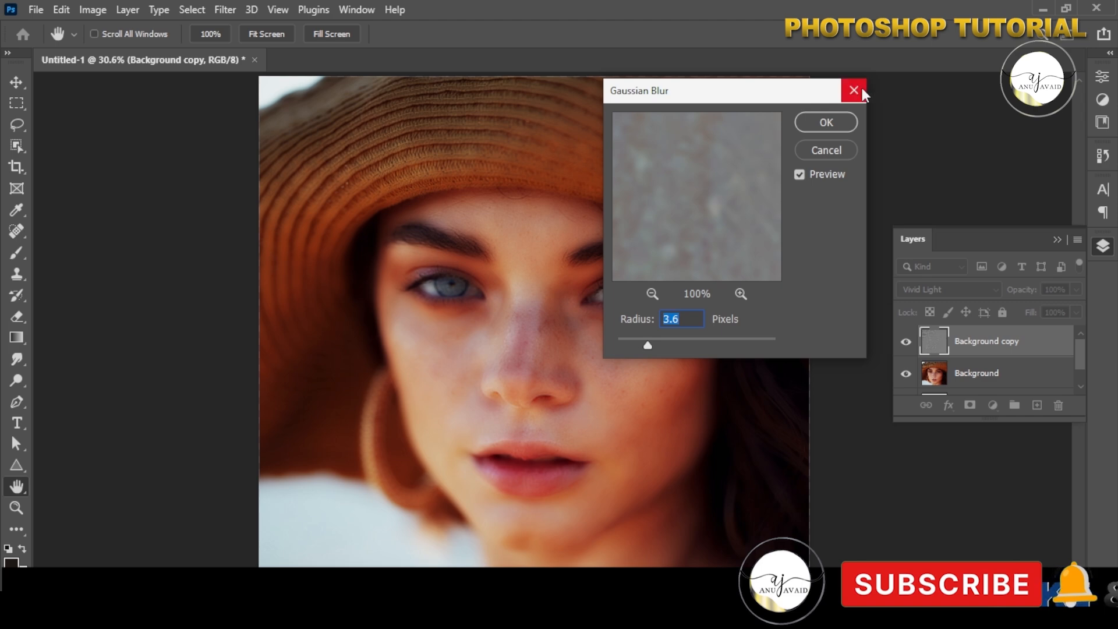
click(836, 122)
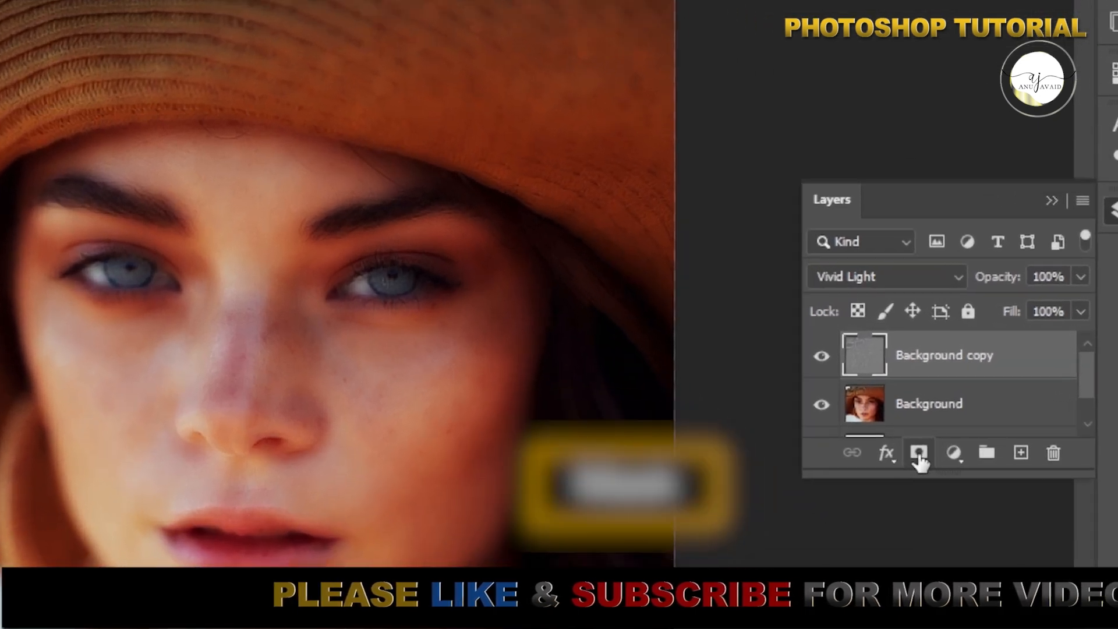
Add a layer mask to Background copy and invert the mask to black.
click(919, 461)
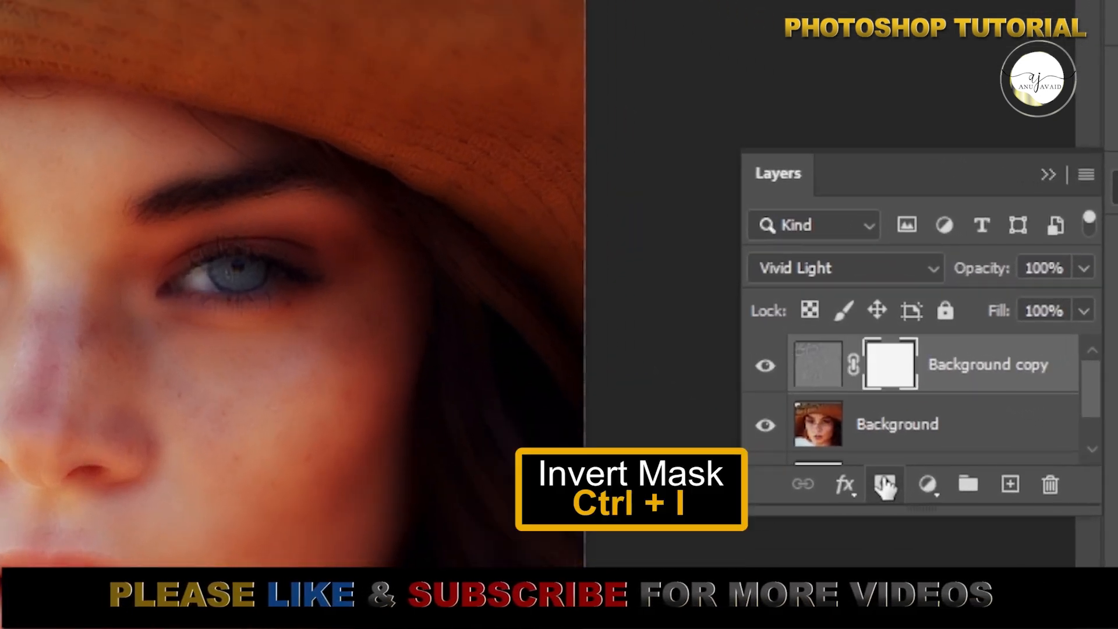
key(ctrl+i)
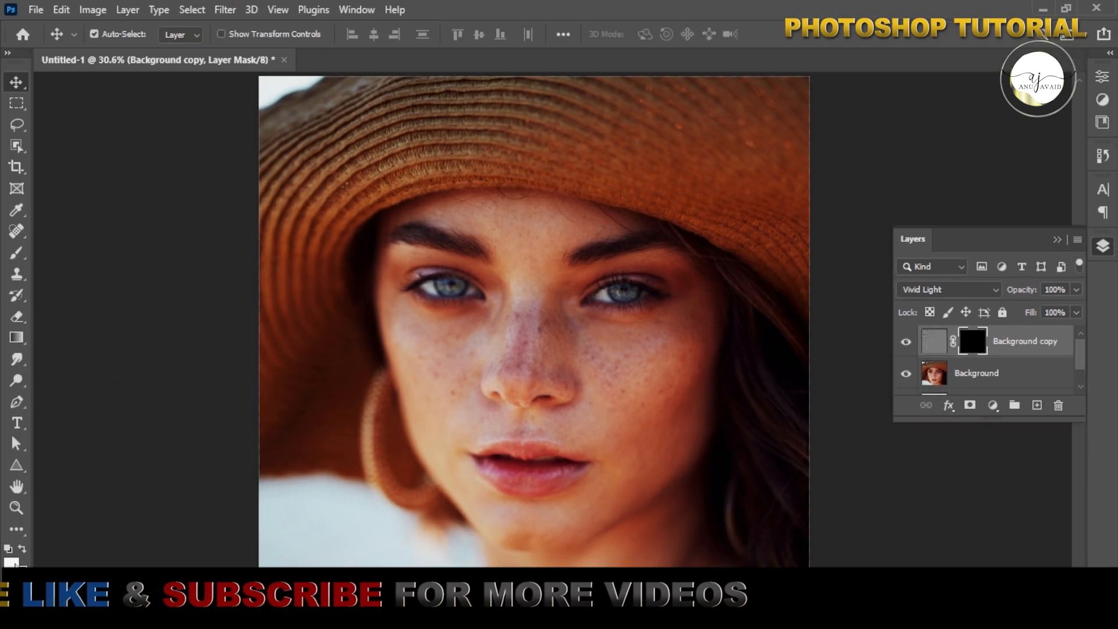
Paint white on the mask over the facial skin with a size 175 Brush at 28% flow, leaving out the eyes and lips.
click(15, 255)
click(87, 254)
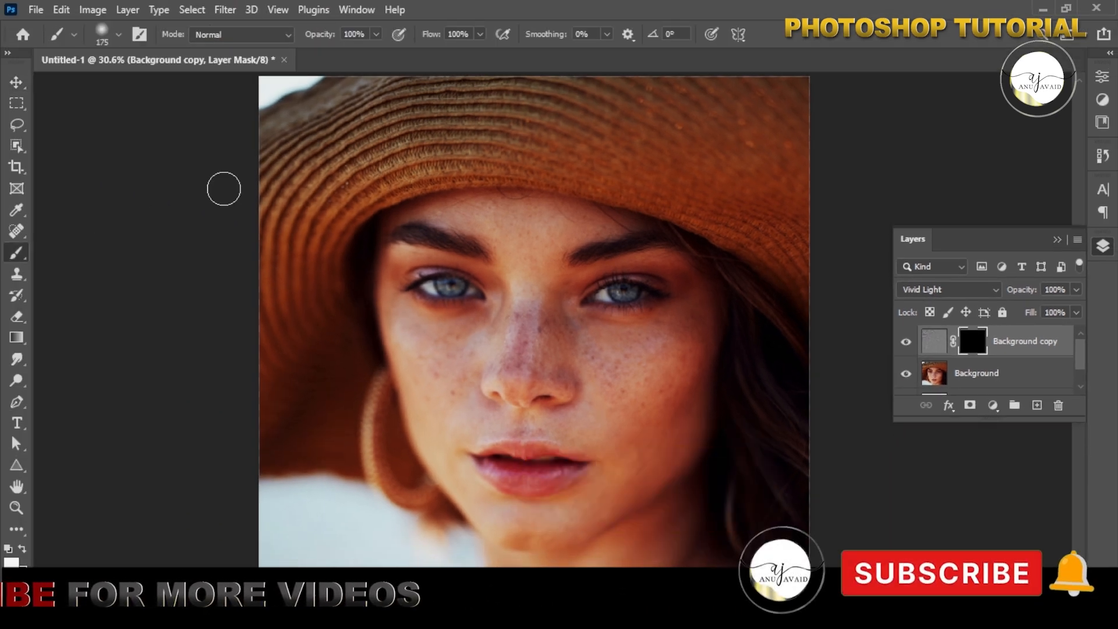
click(481, 38)
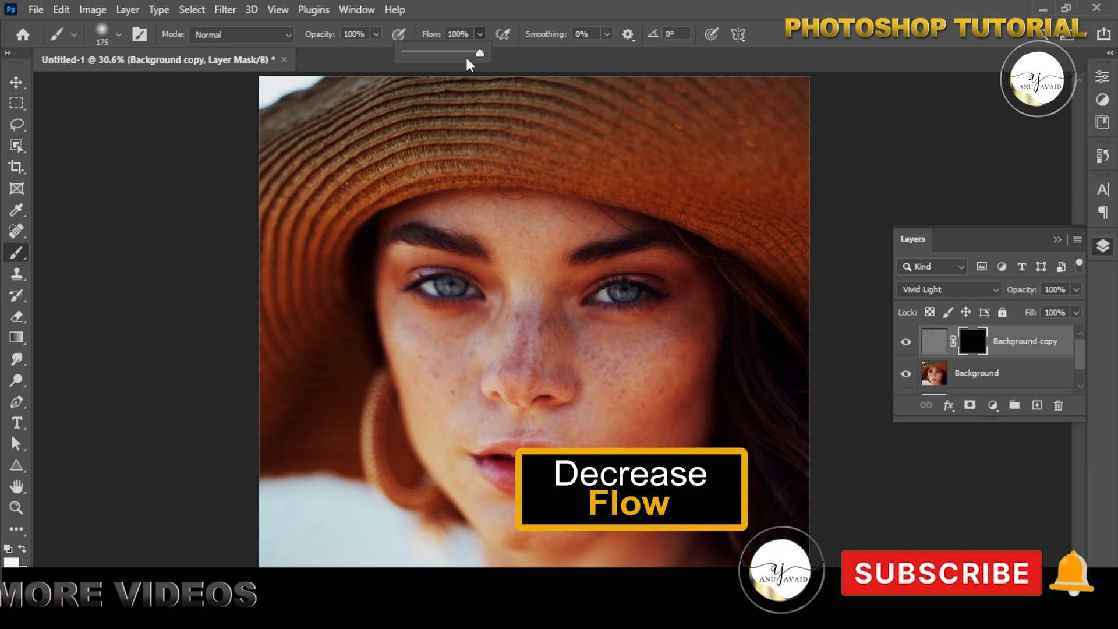
drag(479, 53, 429, 58)
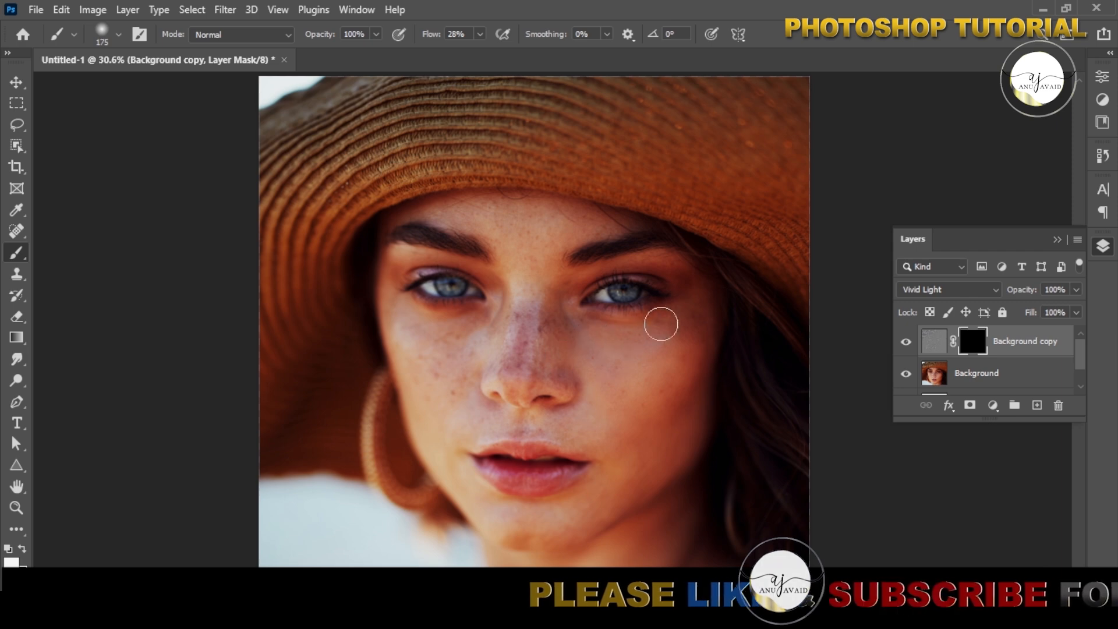
mouse_move(571, 281)
mouse_down()
mouse_move(525, 242)
mouse_move(523, 360)
mouse_move(518, 337)
mouse_move(523, 263)
mouse_move(553, 338)
mouse_move(556, 327)
mouse_move(557, 375)
mouse_move(559, 320)
mouse_move(553, 379)
mouse_move(543, 326)
mouse_move(544, 366)
mouse_move(495, 315)
mouse_move(481, 345)
mouse_move(419, 341)
mouse_move(431, 342)
mouse_move(416, 371)
mouse_move(477, 359)
mouse_move(455, 431)
mouse_move(442, 378)
mouse_move(552, 292)
mouse_move(511, 238)
mouse_move(408, 214)
mouse_move(523, 281)
mouse_move(578, 239)
mouse_move(576, 222)
mouse_move(513, 203)
mouse_move(499, 210)
mouse_move(635, 223)
mouse_move(556, 250)
mouse_move(528, 279)
mouse_move(530, 370)
mouse_move(559, 312)
mouse_move(550, 401)
mouse_move(574, 388)
mouse_move(534, 294)
mouse_move(512, 300)
mouse_move(527, 378)
mouse_move(671, 331)
mouse_move(677, 269)
mouse_move(697, 311)
mouse_move(560, 332)
mouse_move(526, 393)
mouse_move(623, 475)
mouse_move(572, 437)
mouse_move(496, 417)
mouse_move(482, 440)
mouse_move(627, 430)
mouse_move(459, 378)
mouse_move(441, 471)
mouse_move(511, 527)
mouse_move(651, 471)
mouse_move(563, 394)
mouse_move(693, 338)
mouse_move(587, 385)
mouse_move(568, 311)
mouse_move(558, 312)
mouse_move(562, 352)
mouse_move(574, 323)
mouse_move(649, 322)
mouse_up()
key(v)
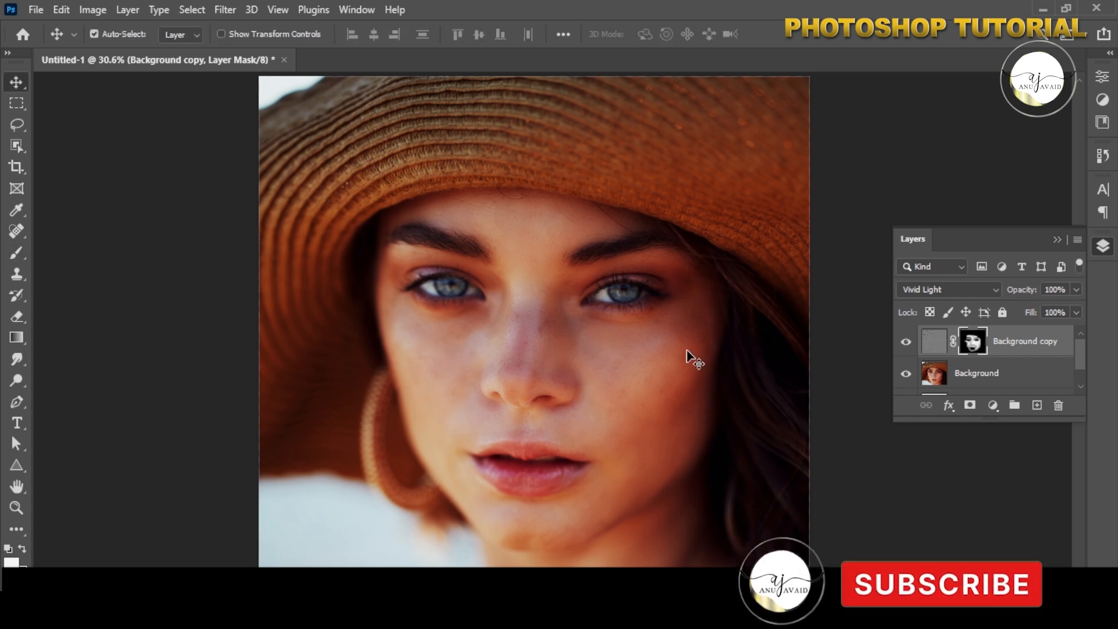
scroll(691, 357, up, 3)
scroll(691, 355, down, 1)
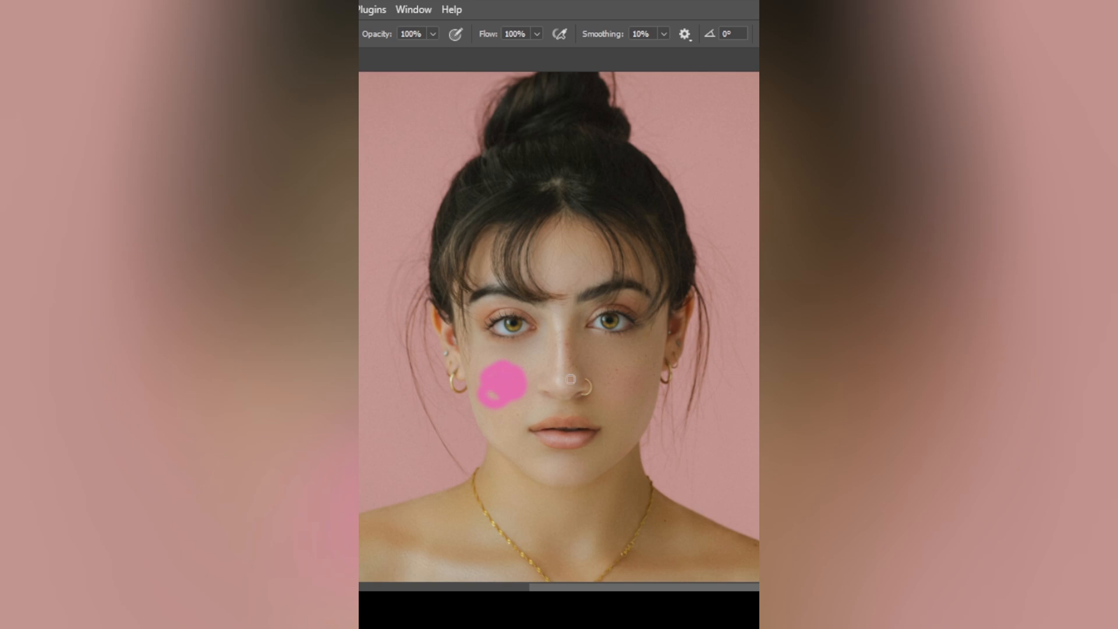
Brush pink blush onto the second cheek, next to the nose ring.
drag(626, 380, 625, 373)
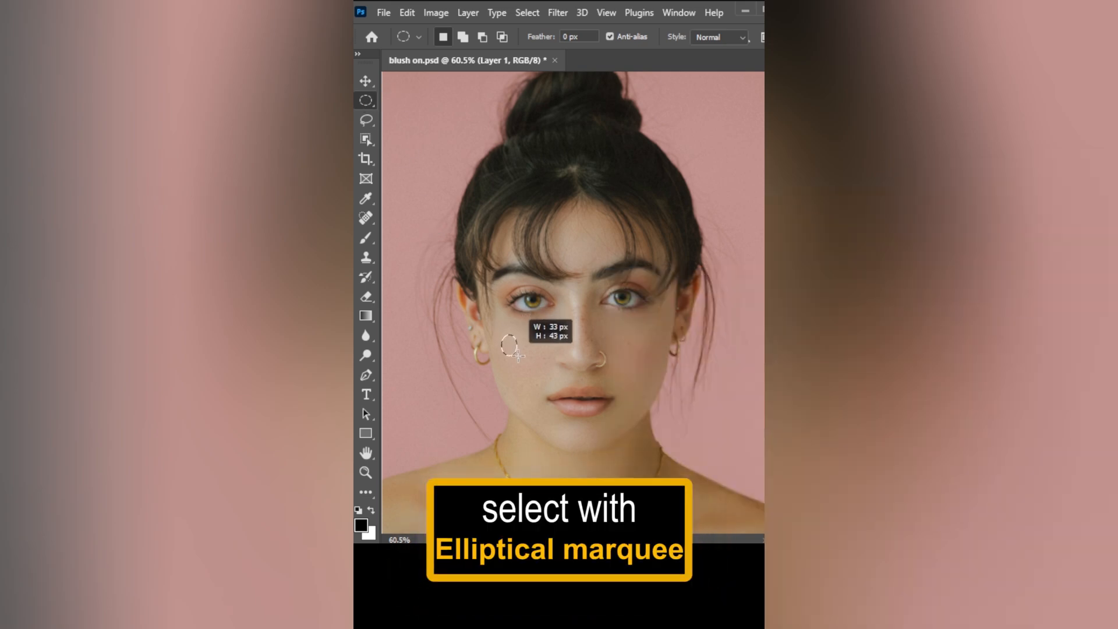
Select a circle on each cheek with the Elliptical Marquee and fill the selection with a magenta Solid Color layer.
drag(545, 378, 501, 335)
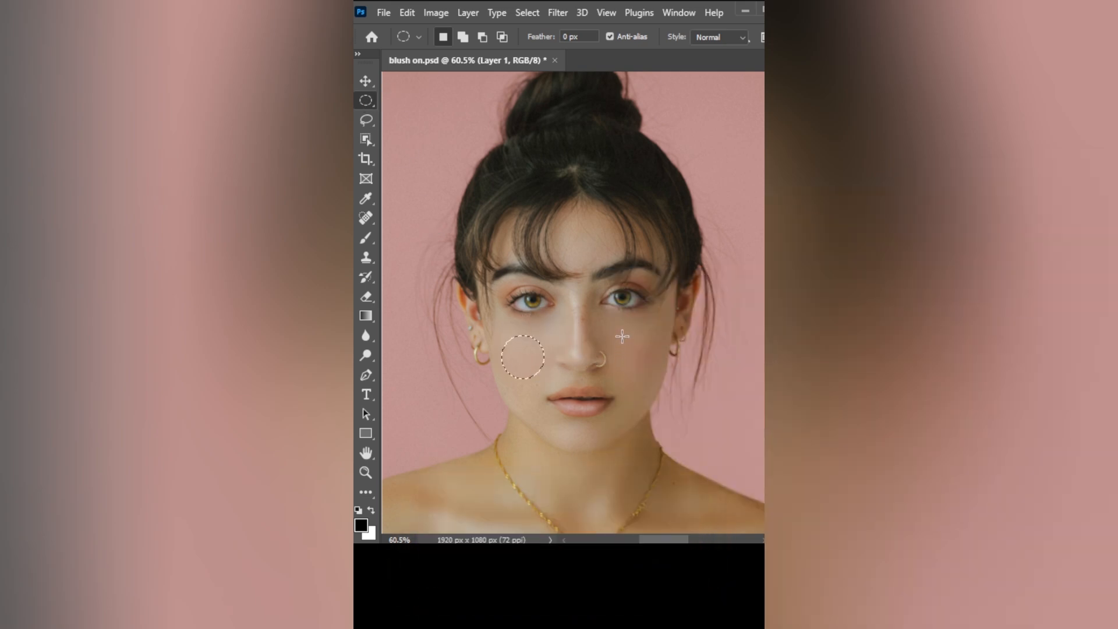
drag(622, 335, 663, 381)
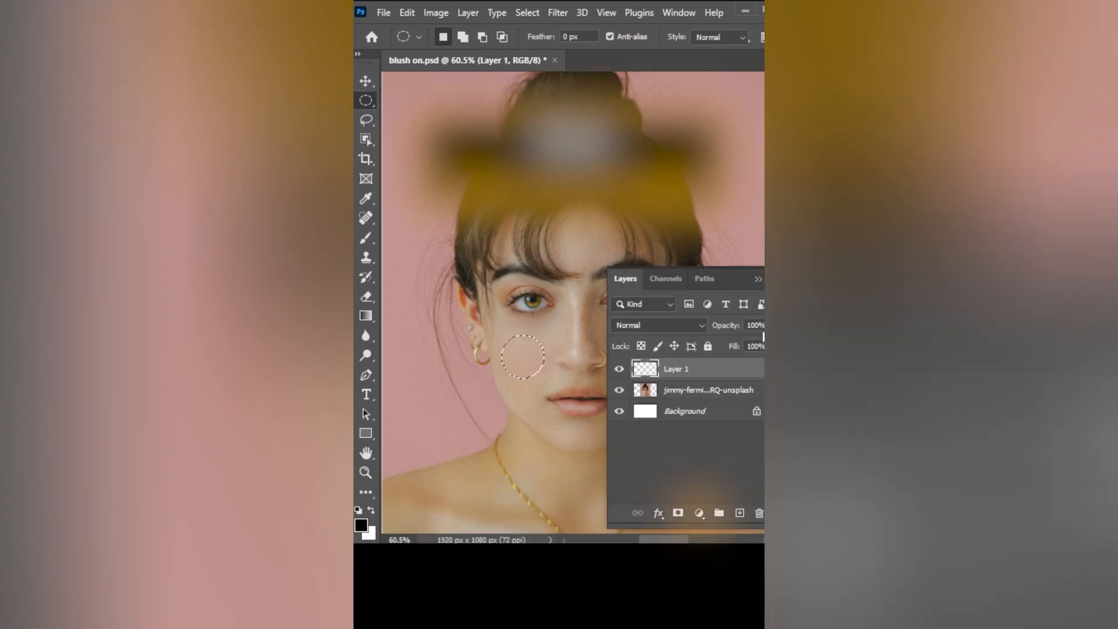
click(699, 513)
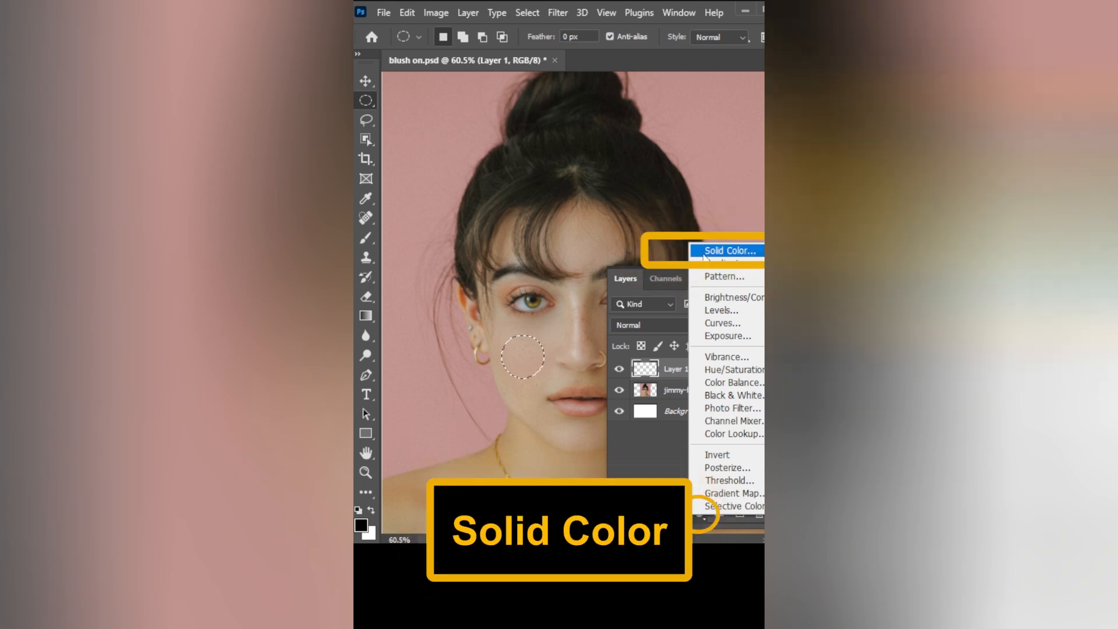
click(706, 251)
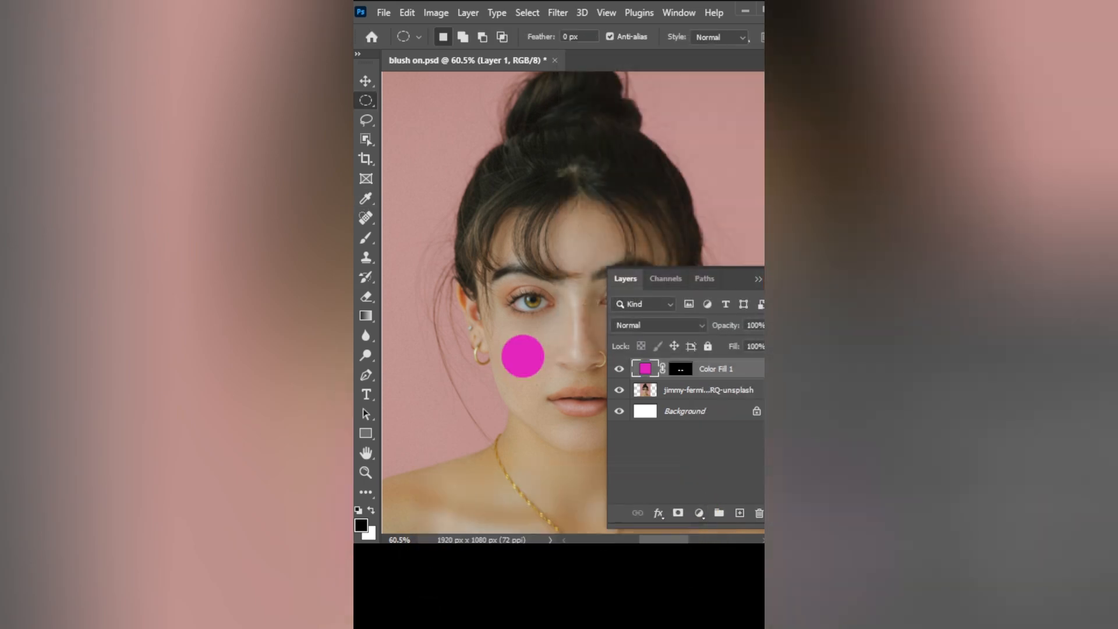
Soften the Color Fill 1 mask in Select and Mask with Smooth 45, Radius 95 px and Feather 62.3 px.
click(683, 369)
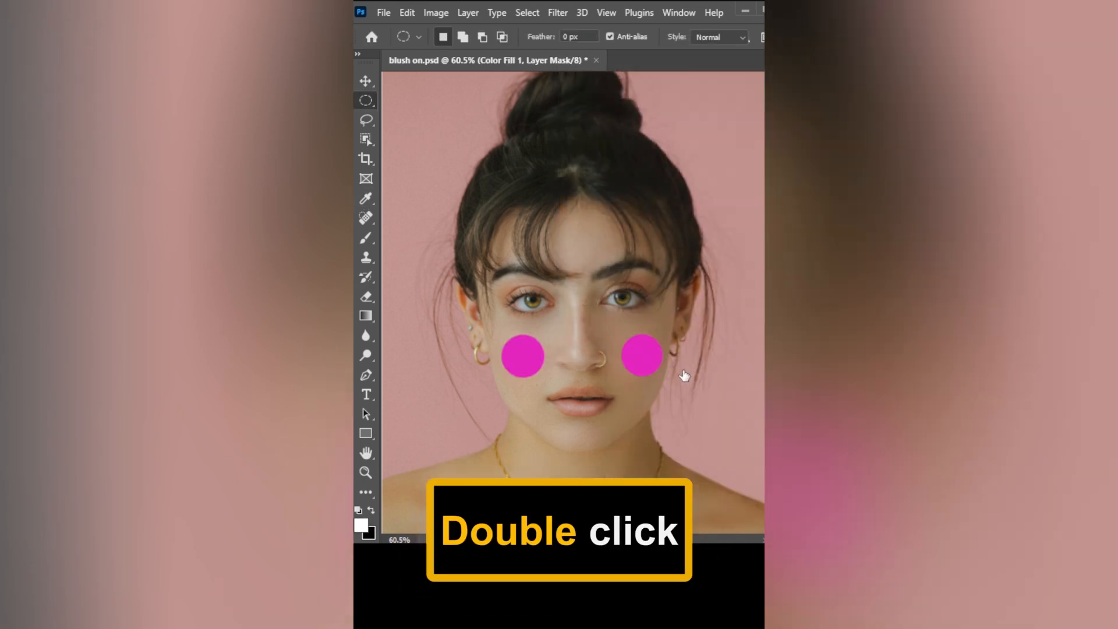
double_click(682, 376)
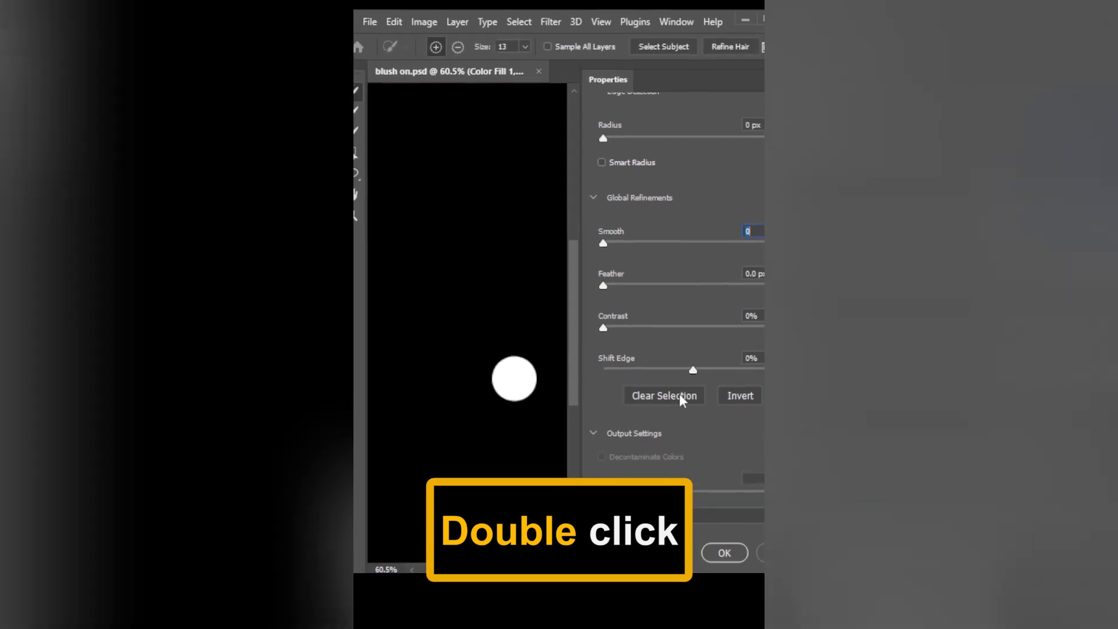
drag(617, 236, 734, 109)
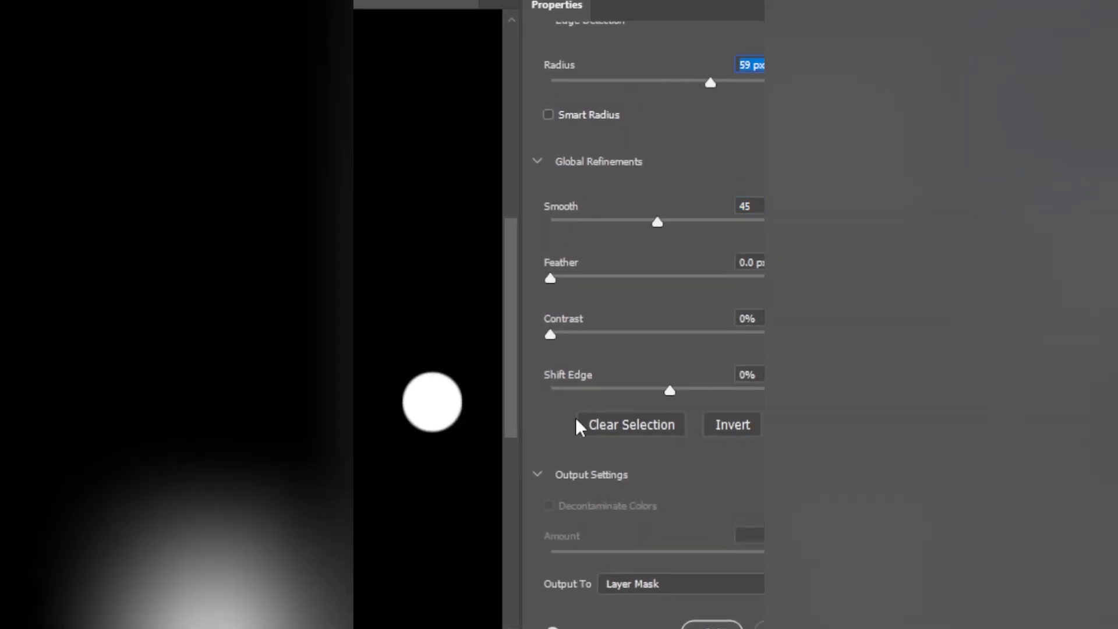
drag(591, 276, 686, 277)
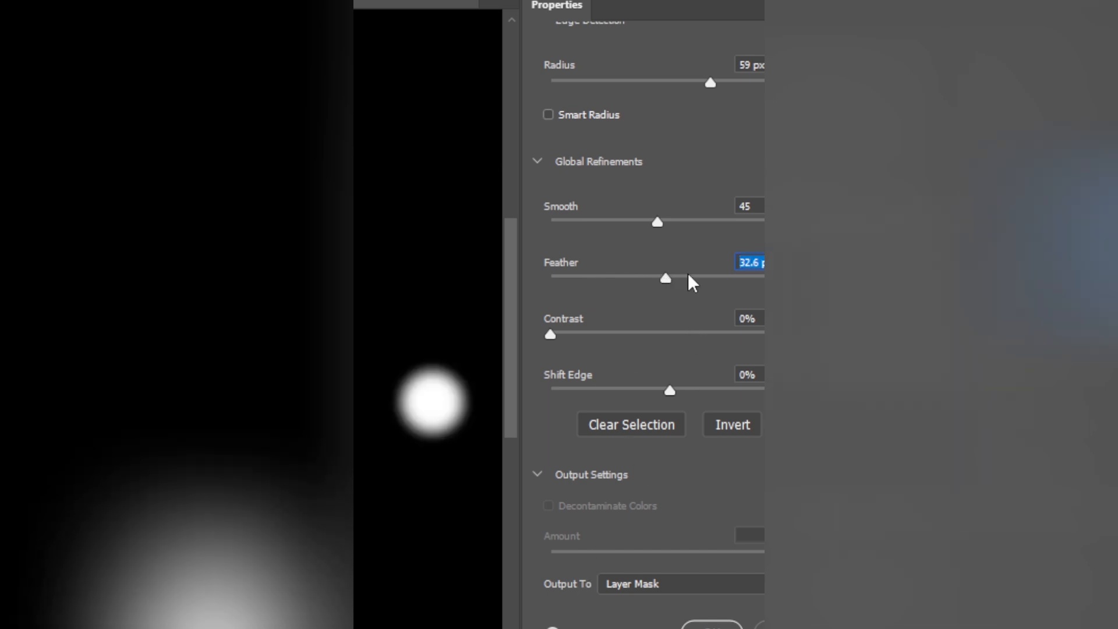
click(757, 83)
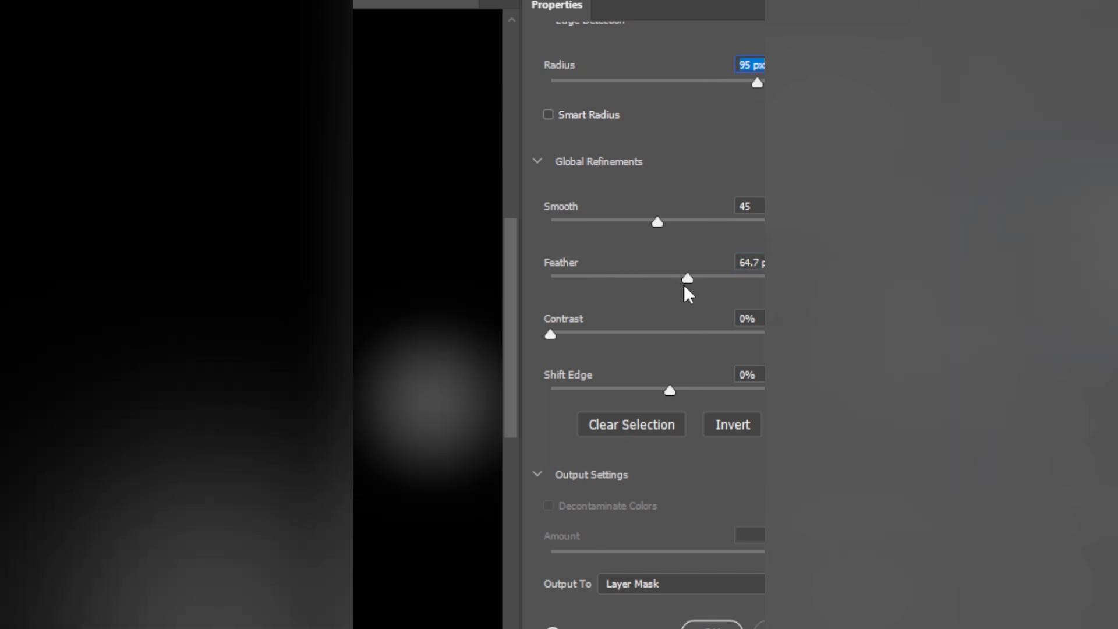
drag(689, 277, 686, 277)
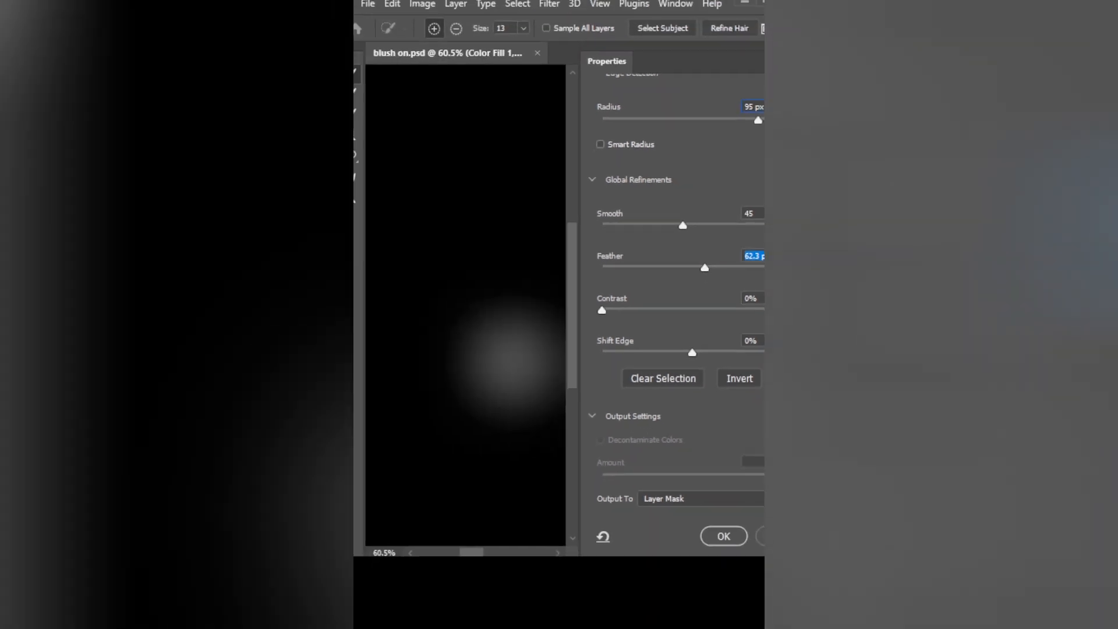
click(705, 620)
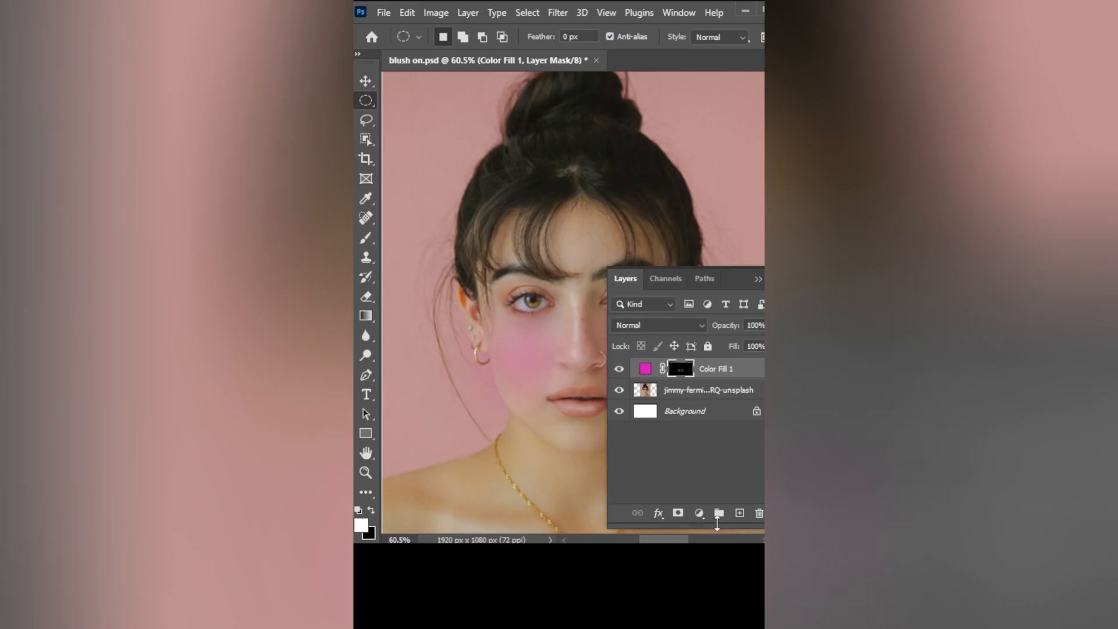
Compare the cheeks with and without Color Fill 1, and set the layer's blend mode to Multiply.
click(758, 279)
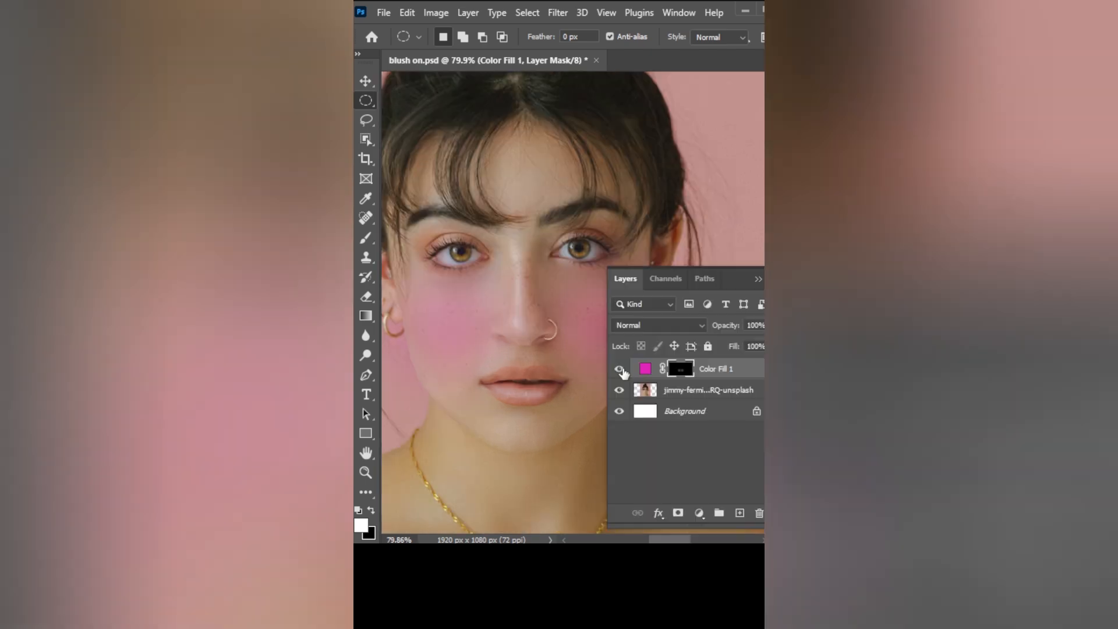
click(619, 369)
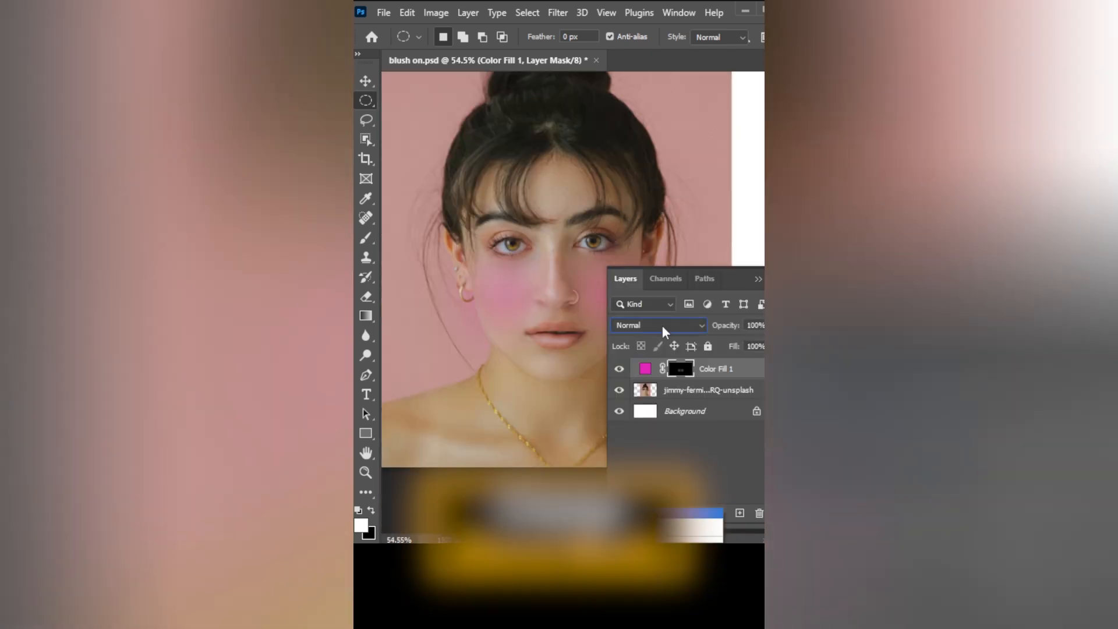
click(661, 324)
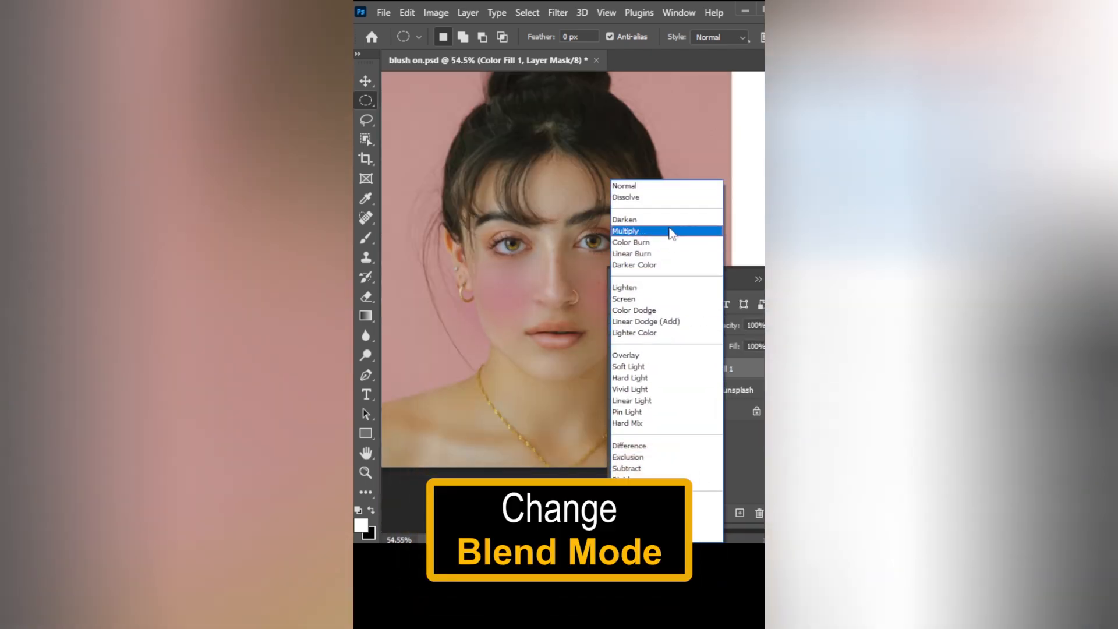
click(671, 231)
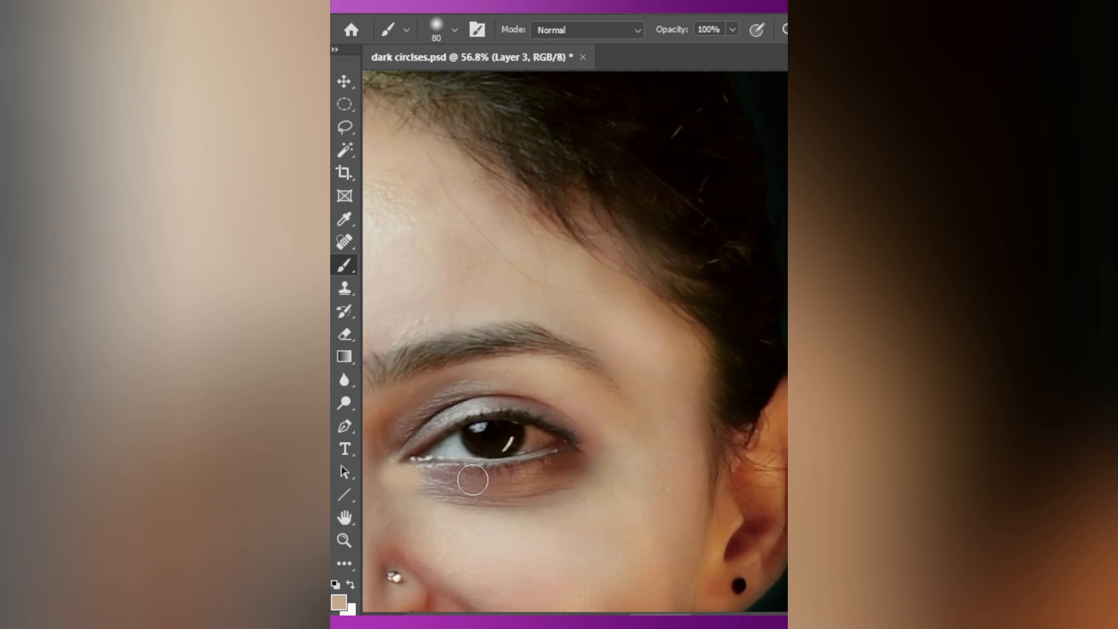
Brush a skin tone over the dark circle under the eye on Layer 3 with a size 80 Brush.
drag(472, 479, 588, 464)
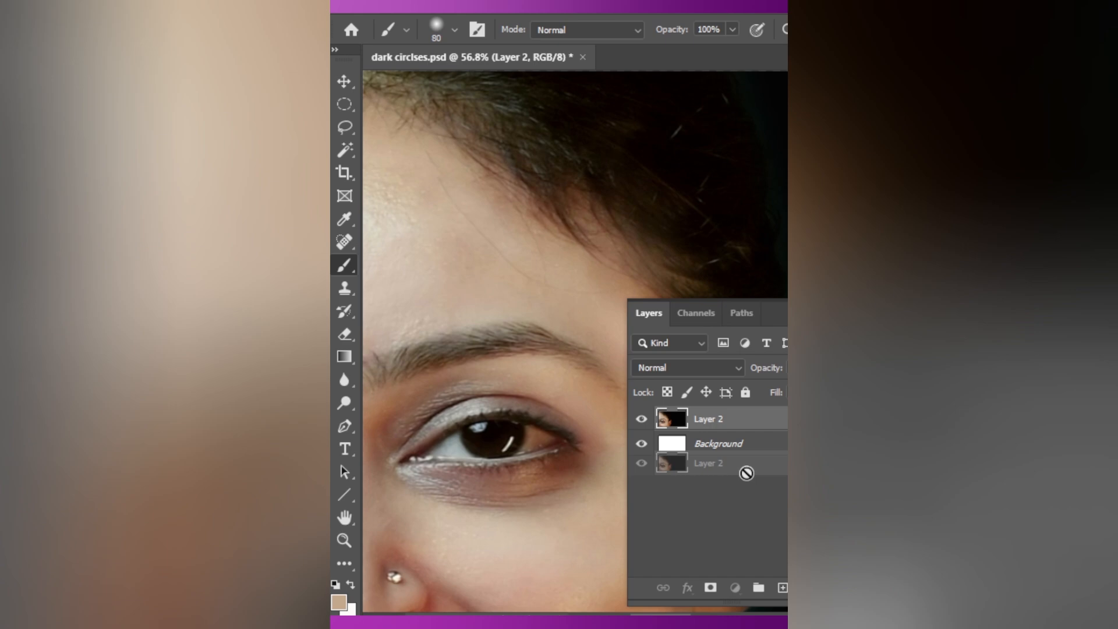
Duplicate Layer 2 and set up the Dodge tool with an exposure of 3%.
drag(743, 469, 782, 588)
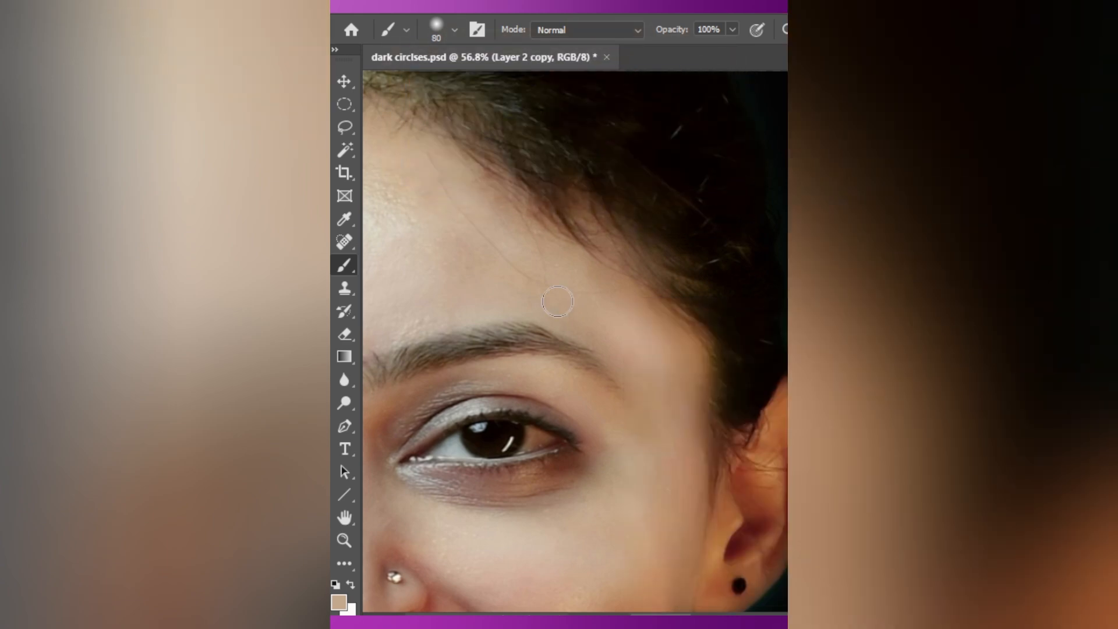
right_click(344, 404)
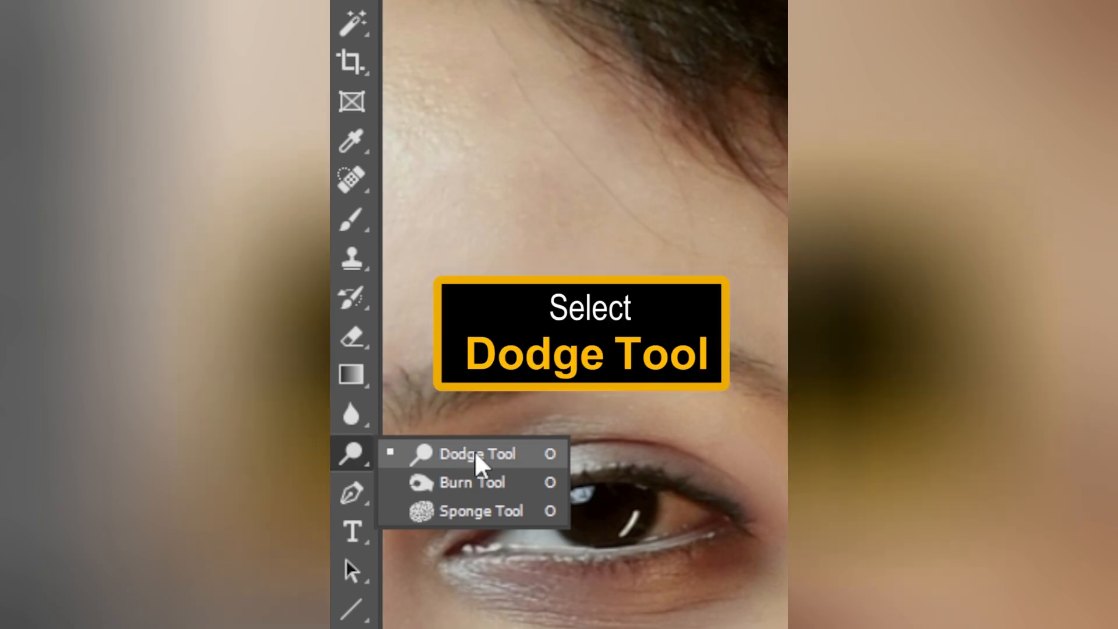
click(416, 404)
click(703, 14)
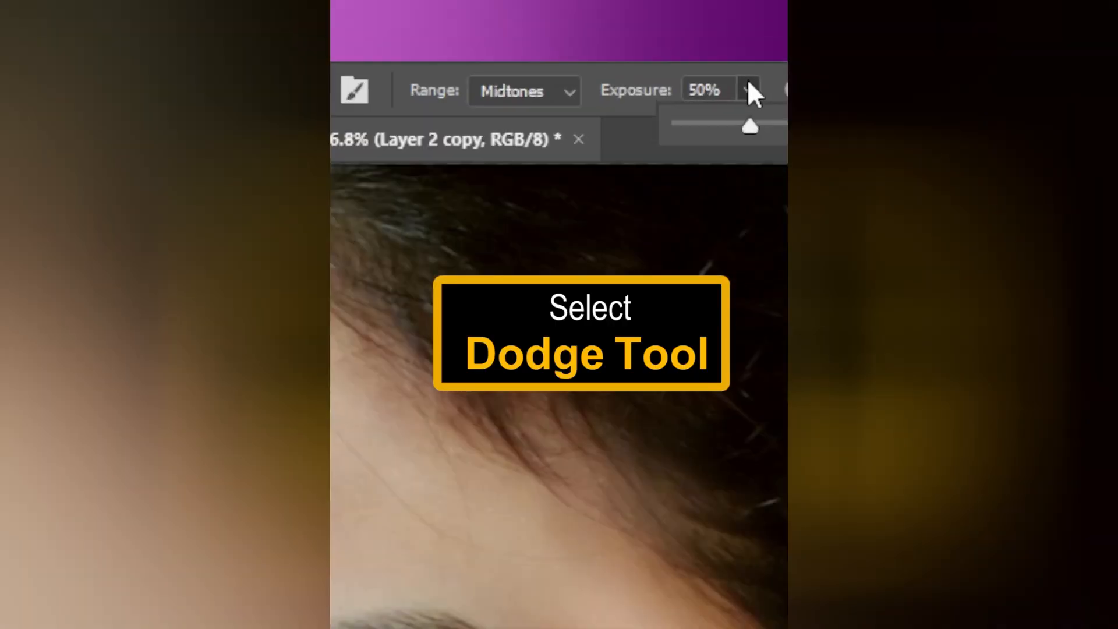
click(656, 14)
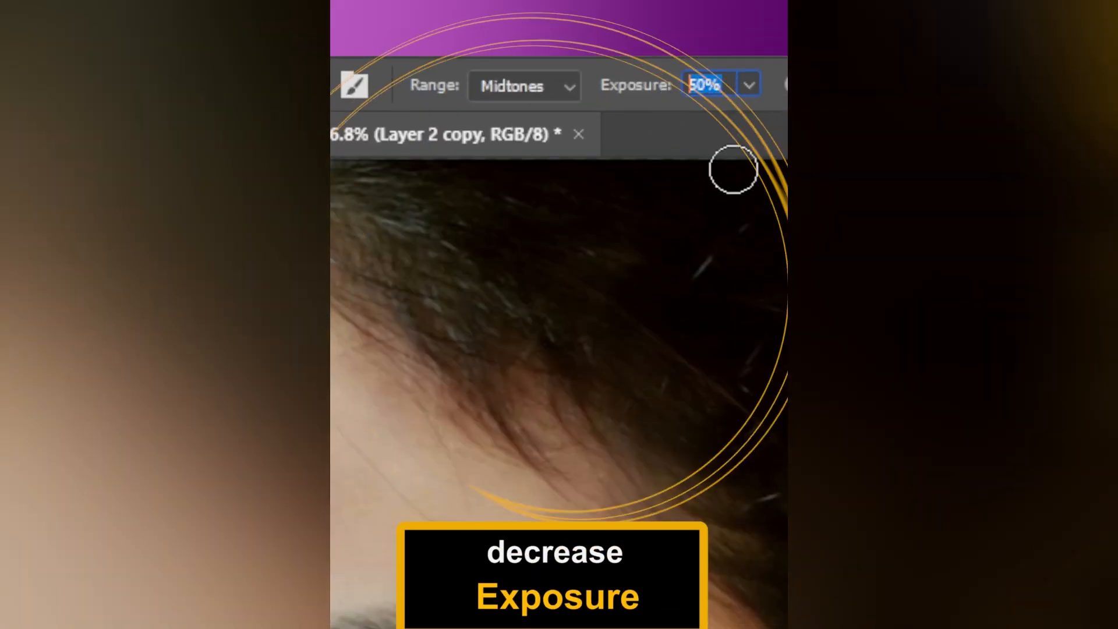
text(3)
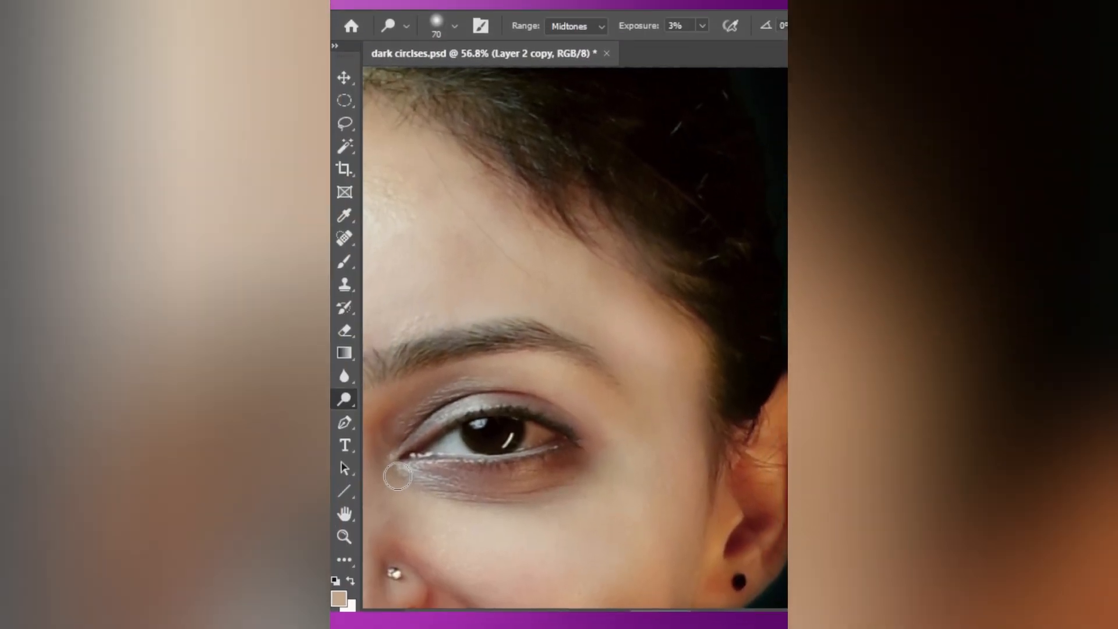
Lighten the dark skin under and above the eye on Layer 2 copy with the Dodge tool, and compare with the original.
mouse_move(398, 476)
mouse_down()
mouse_move(608, 444)
mouse_move(540, 456)
mouse_move(583, 450)
mouse_move(544, 463)
mouse_move(555, 475)
mouse_move(433, 478)
mouse_move(530, 486)
mouse_move(600, 457)
mouse_move(406, 468)
mouse_move(471, 487)
mouse_move(602, 436)
mouse_up()
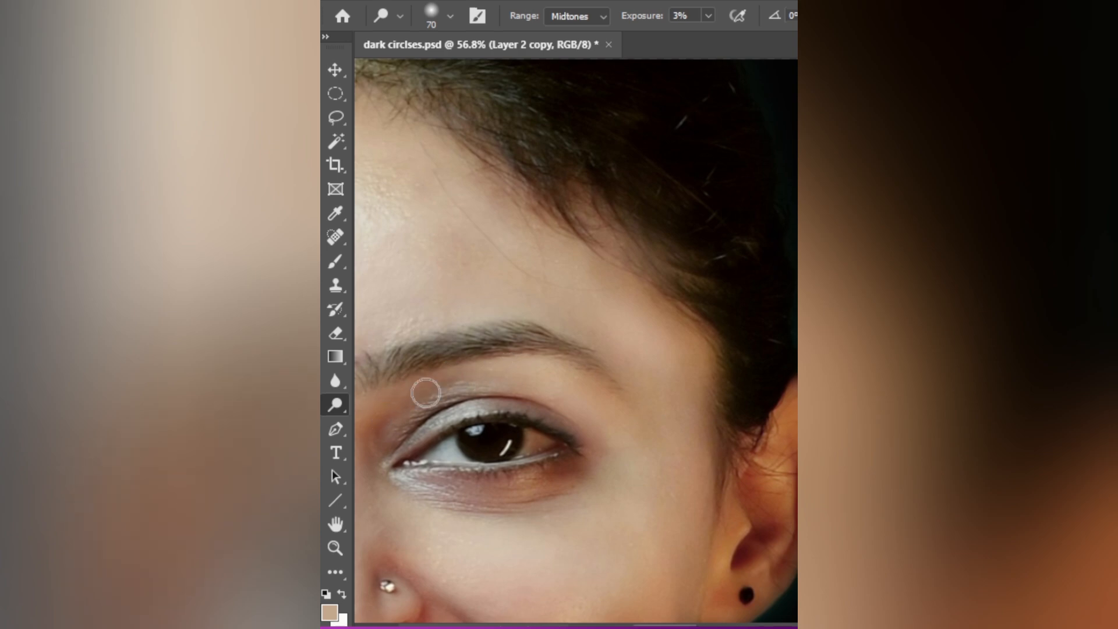
mouse_move(425, 392)
mouse_down()
mouse_move(354, 448)
mouse_move(376, 475)
mouse_move(379, 448)
mouse_move(595, 442)
mouse_move(474, 478)
mouse_up()
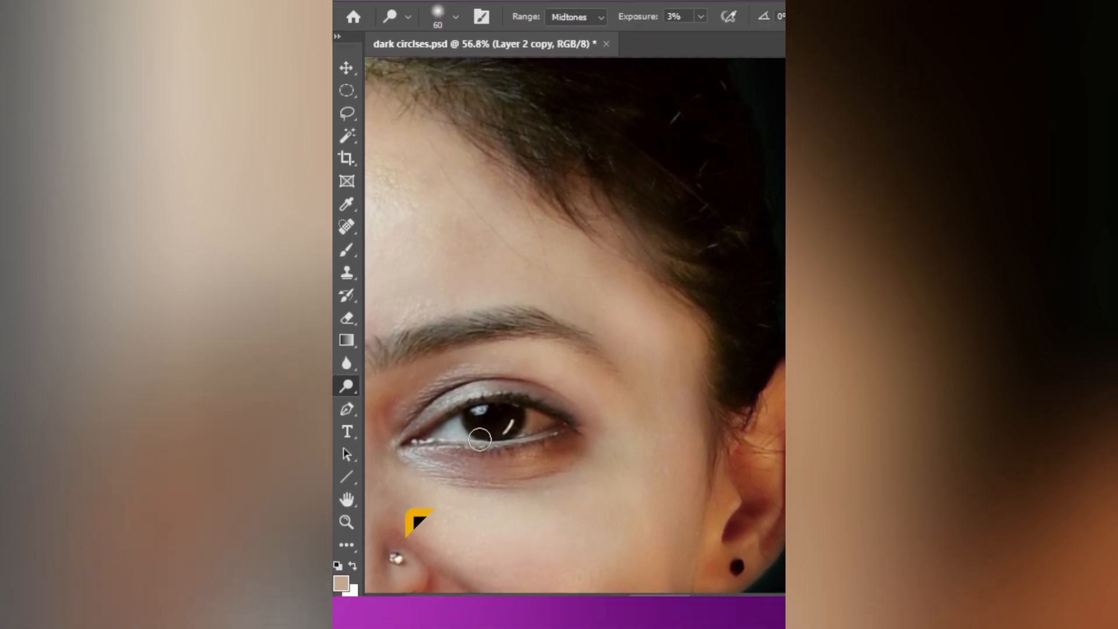
key(bracketleft)
key(bracketleft)
key(bracketleft)
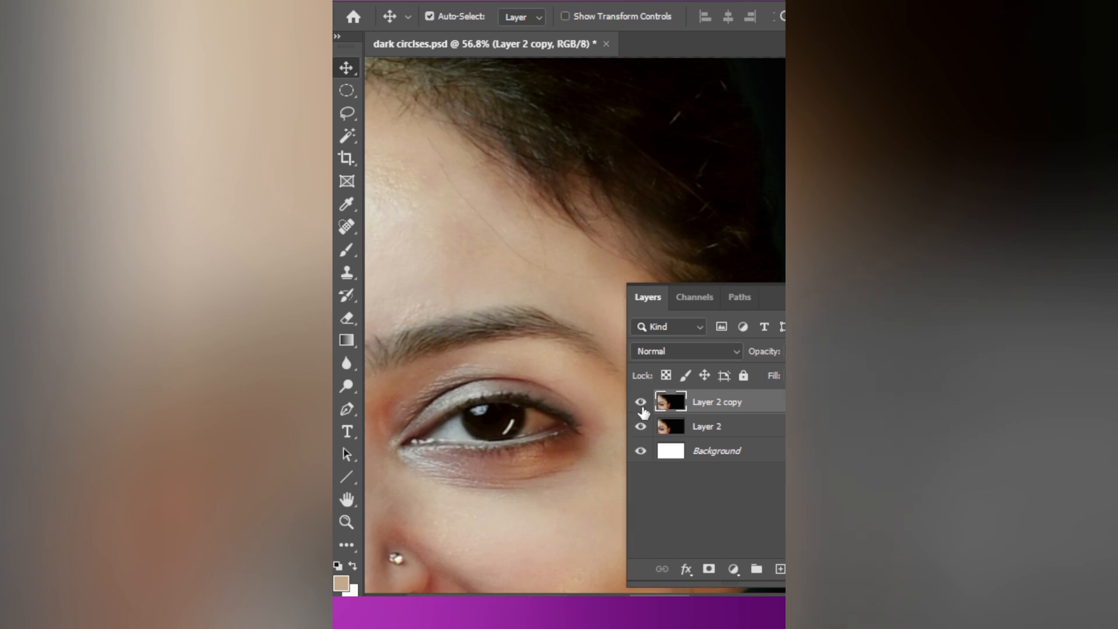
click(640, 402)
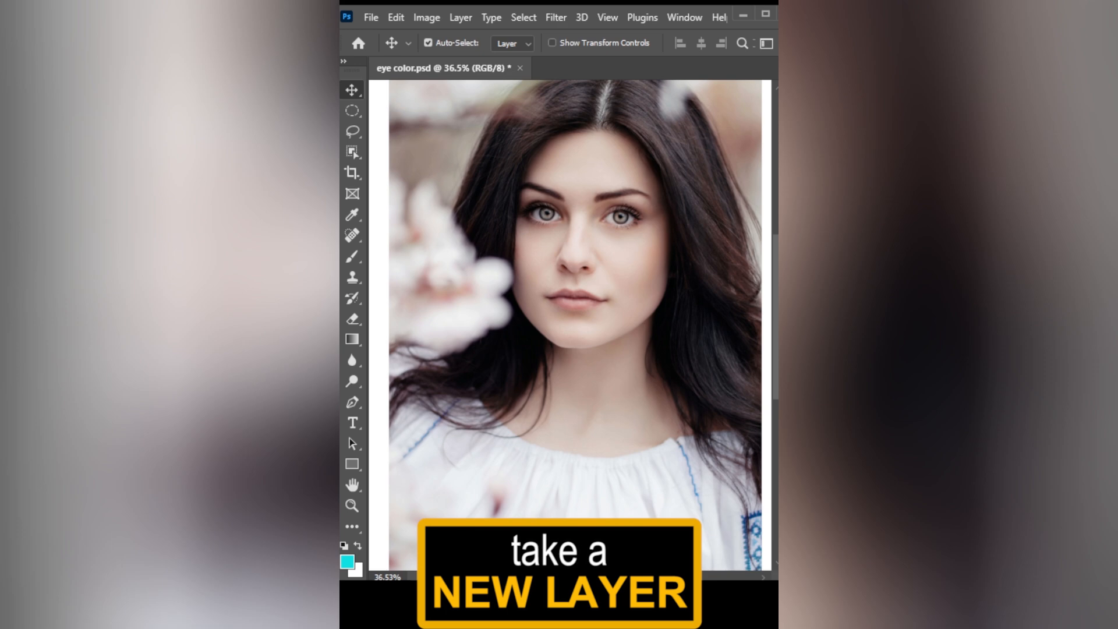
Add a new empty layer above the portrait photo layer in eye color.psd.
key(F7)
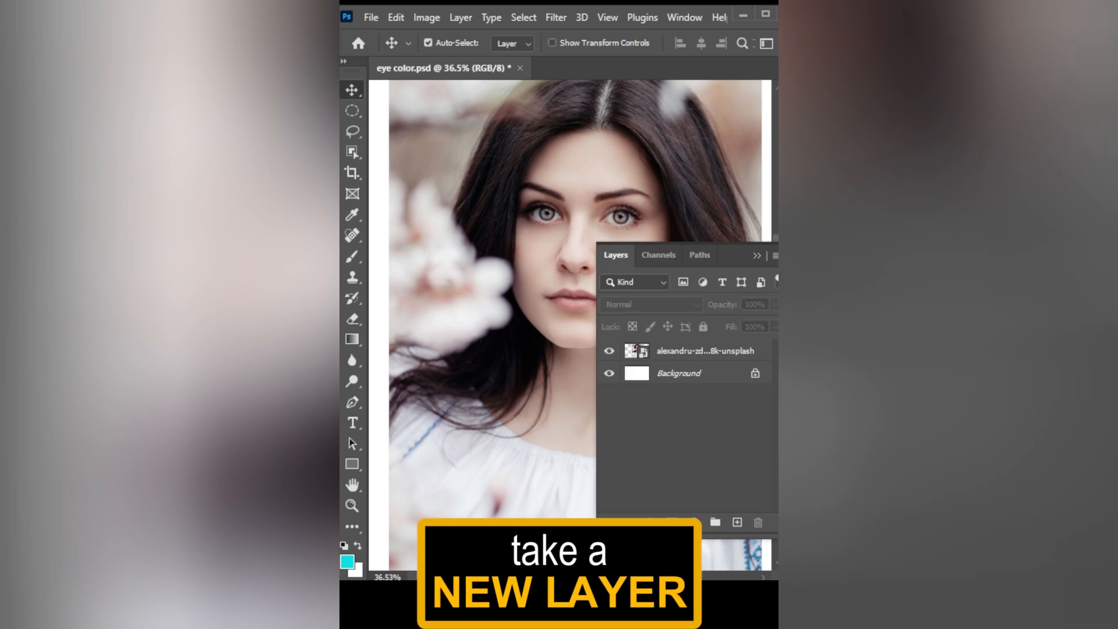
click(706, 350)
click(735, 525)
key(F7)
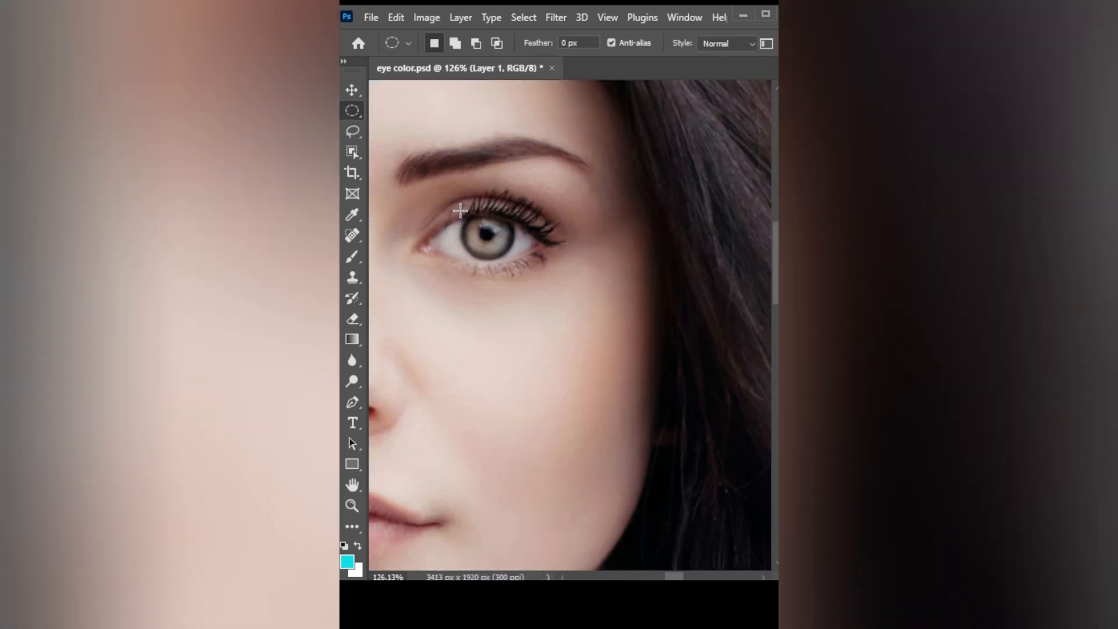
Select the iris with the Elliptical Marquee and fill it with cyan on Layer 1.
drag(460, 211, 511, 256)
click(347, 562)
click(719, 117)
key(alt+BackSpace)
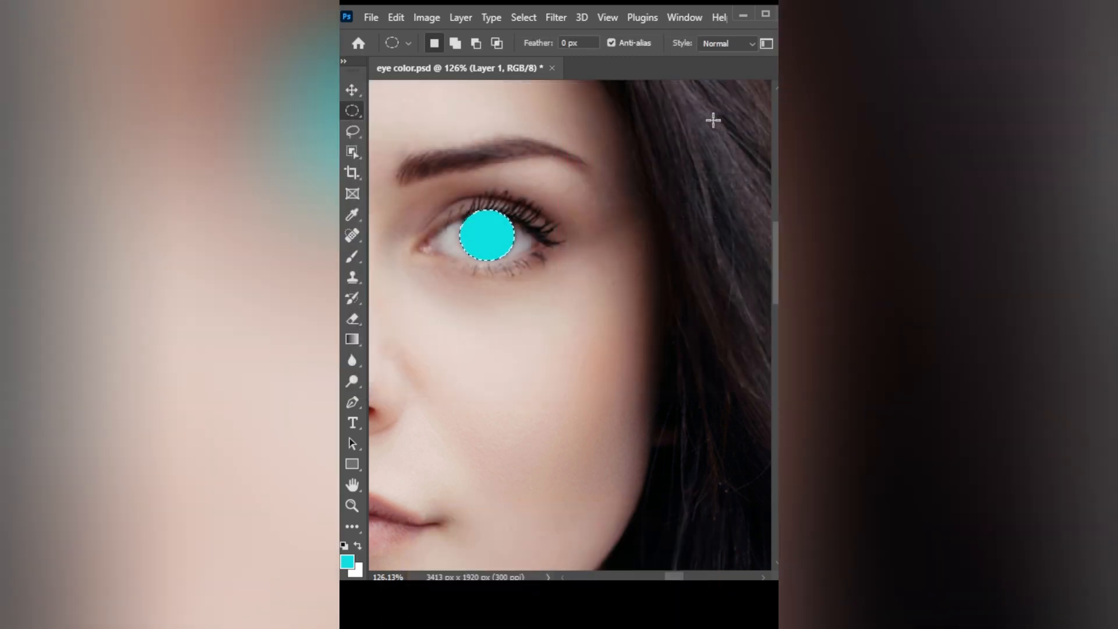
Set Layer 1's blend mode to Linear Burn and adjust its blending options so the iris detail shows through.
key(F7)
click(693, 304)
click(671, 274)
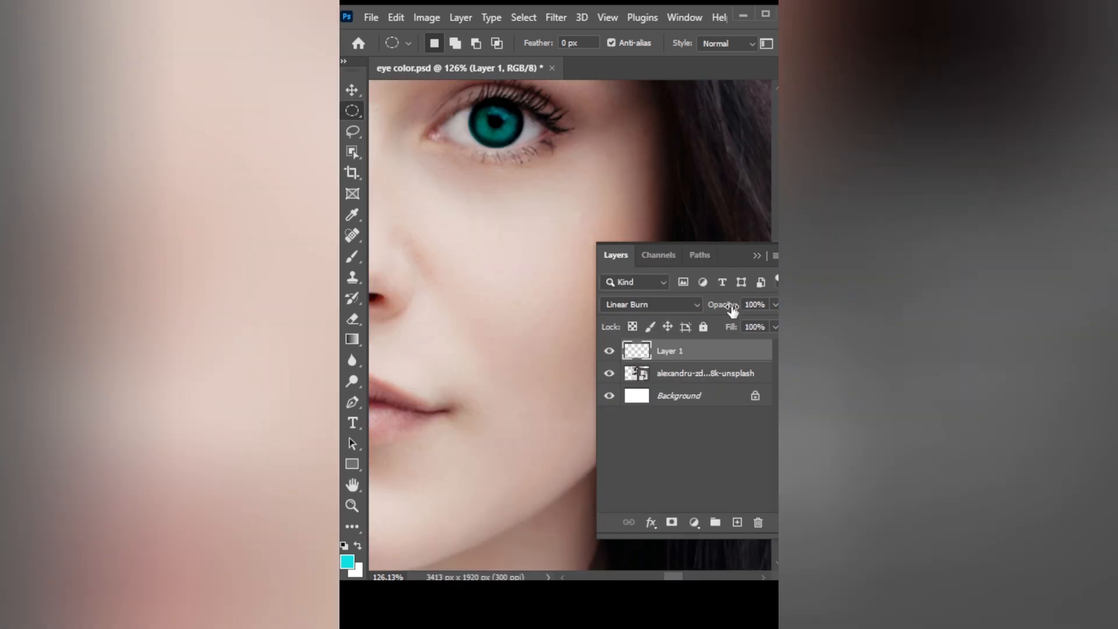
right_click(709, 357)
click(764, 58)
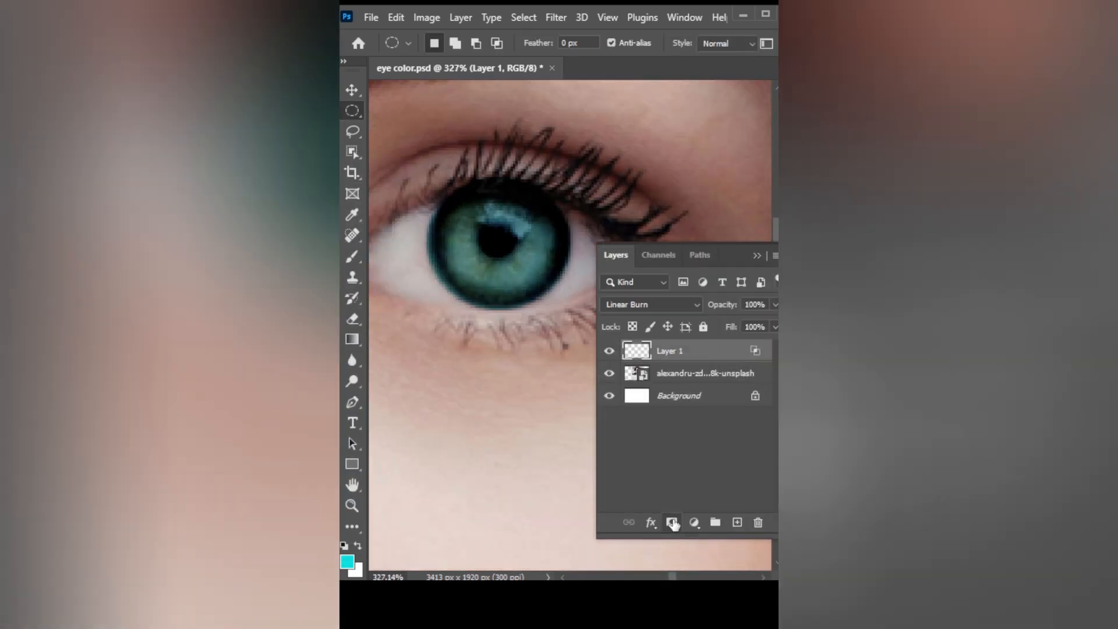
Add a layer mask to Layer 1 and paint black around the iris edge with a size 9 Brush.
click(672, 523)
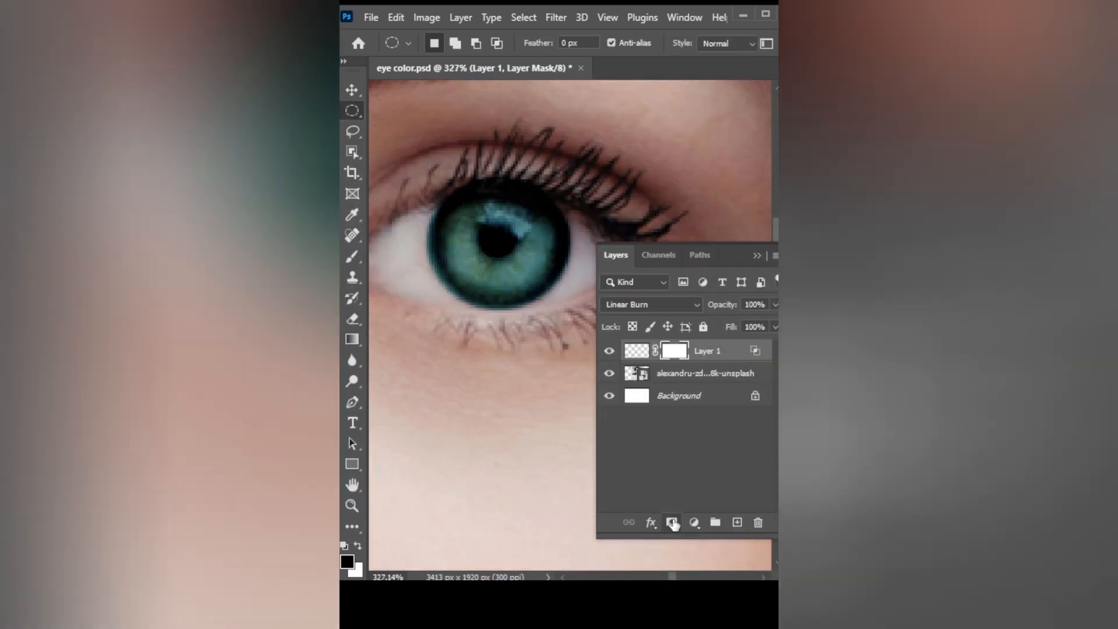
click(352, 256)
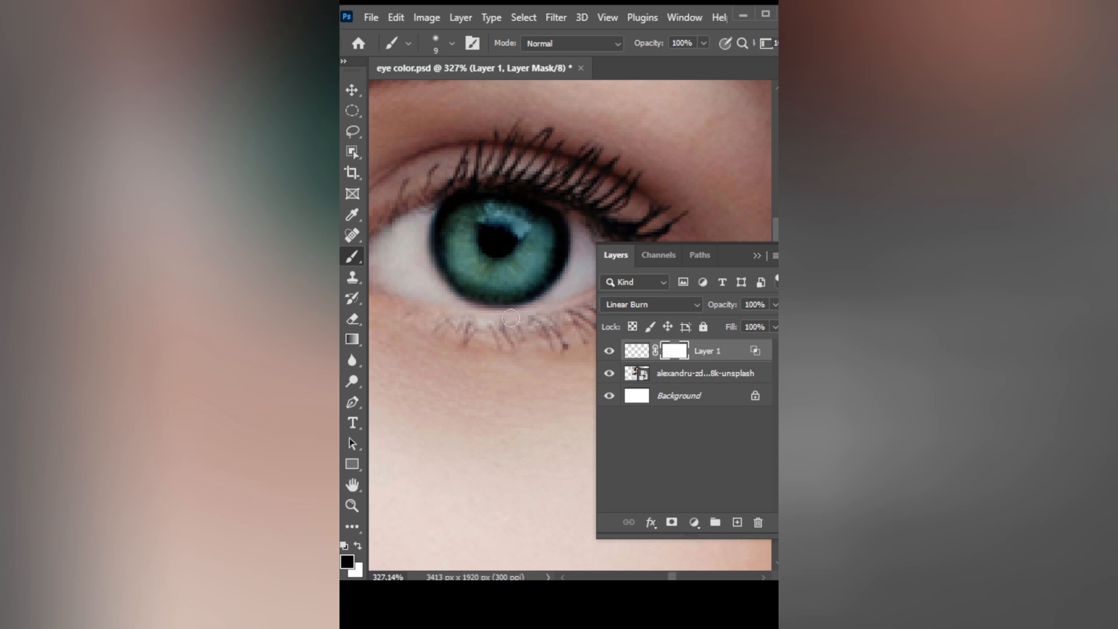
click(352, 91)
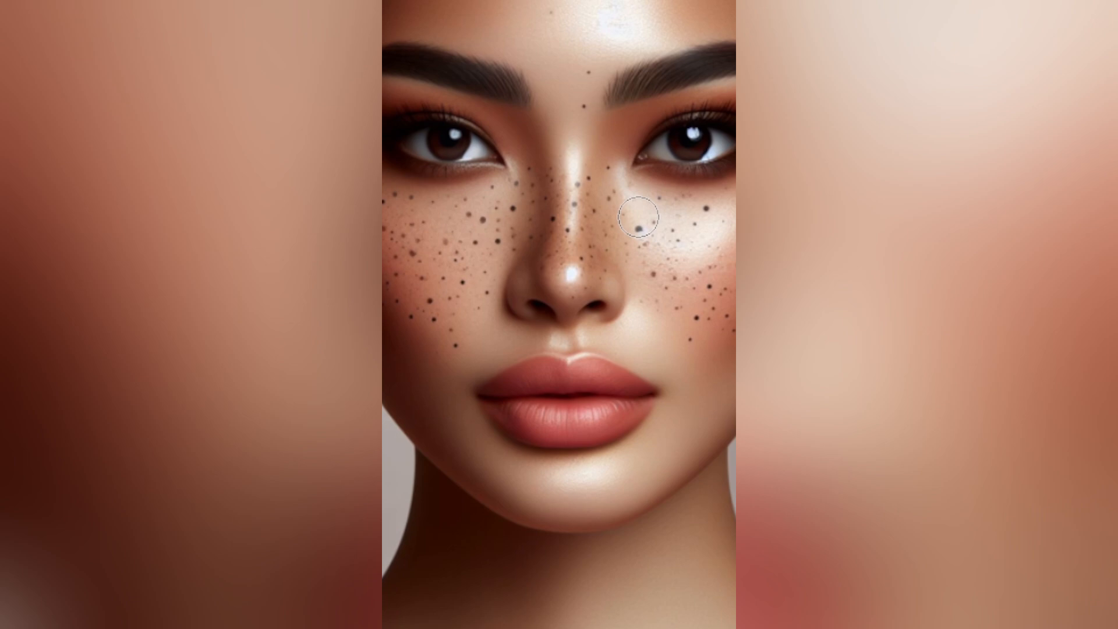
mouse_move(638, 216)
mouse_down()
mouse_move(644, 252)
mouse_move(735, 222)
mouse_move(687, 302)
mouse_move(560, 241)
mouse_move(557, 289)
mouse_move(436, 247)
mouse_move(446, 252)
mouse_move(433, 320)
mouse_move(402, 288)
mouse_up()
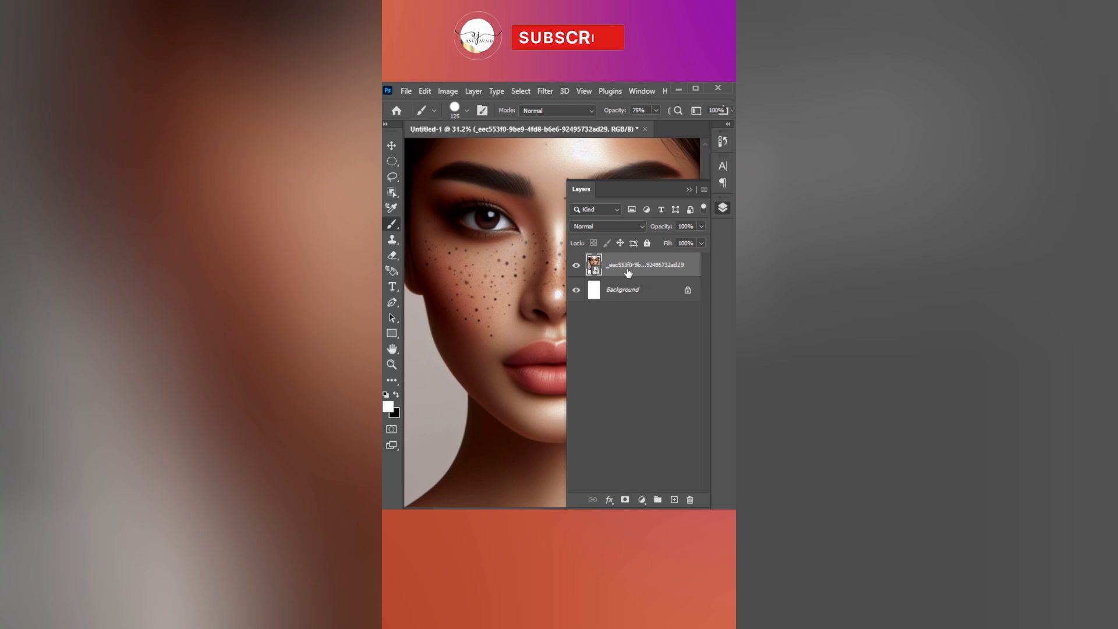
Duplicate the freckled portrait layer and invert the copy's colors.
key(ctrl+j)
key(ctrl+i)
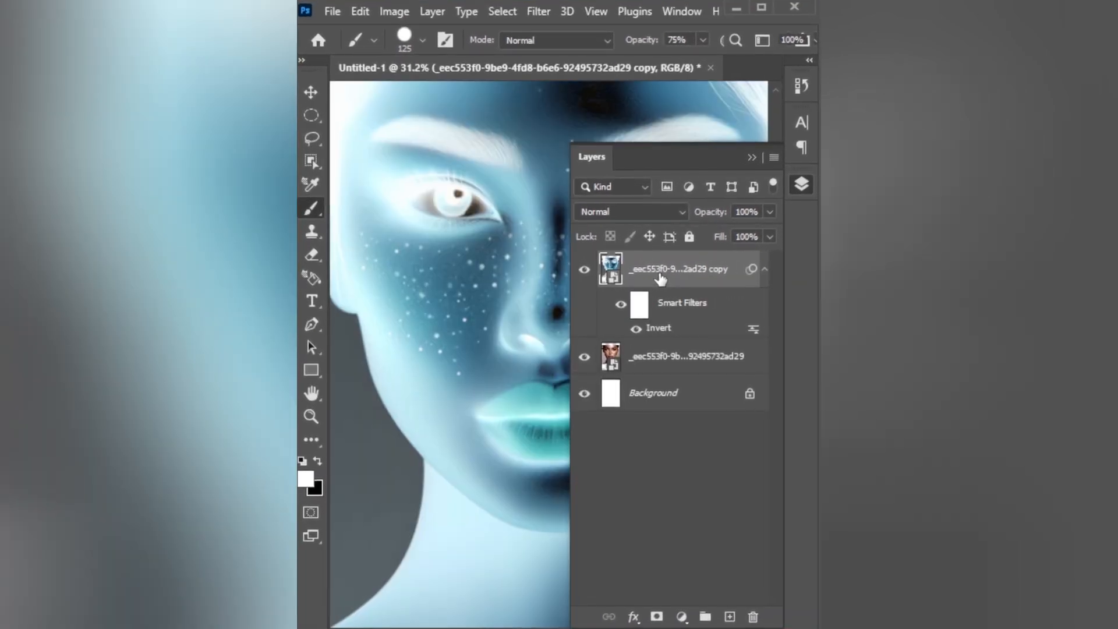
Set the inverted copy's blend mode to Vivid Light and apply a High Pass filter with a radius of 30.4 pixels.
click(644, 211)
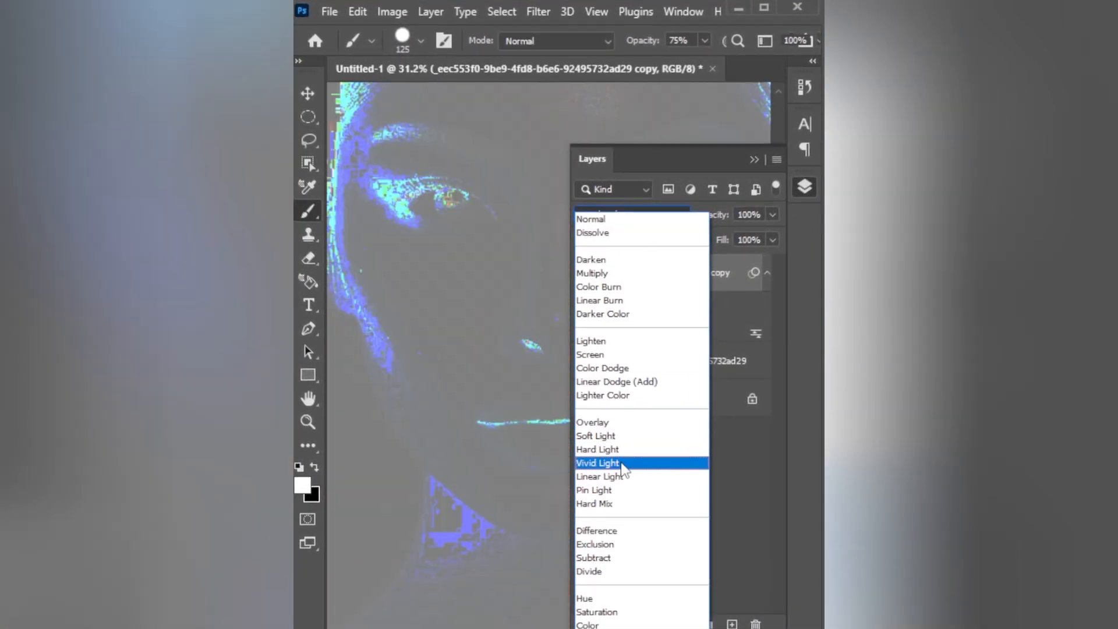
click(620, 460)
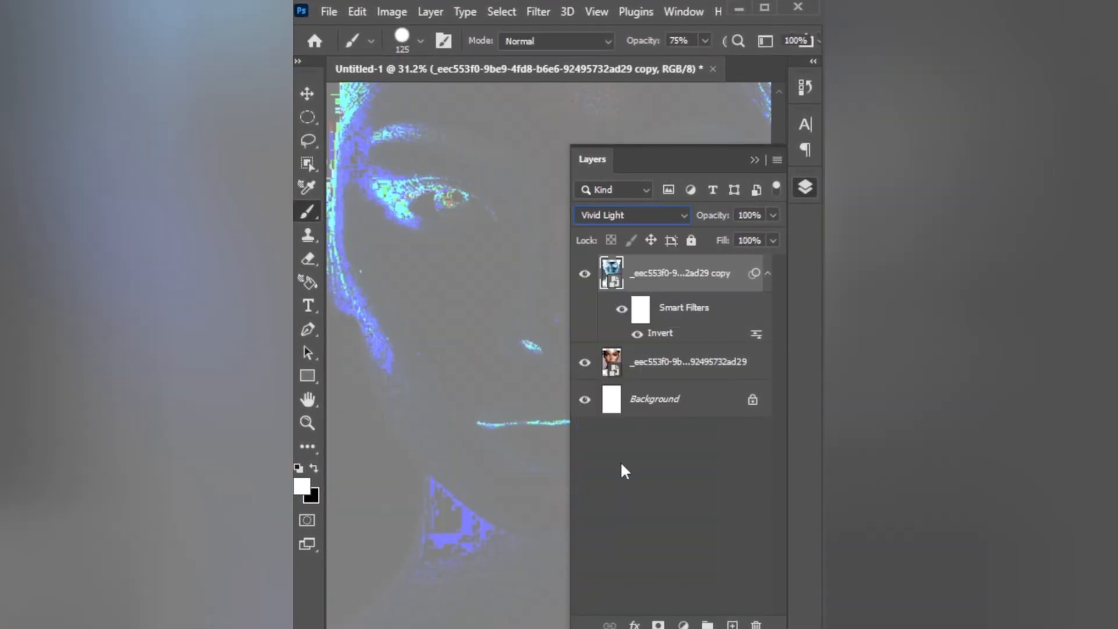
click(537, 12)
mouse_move(650, 407)
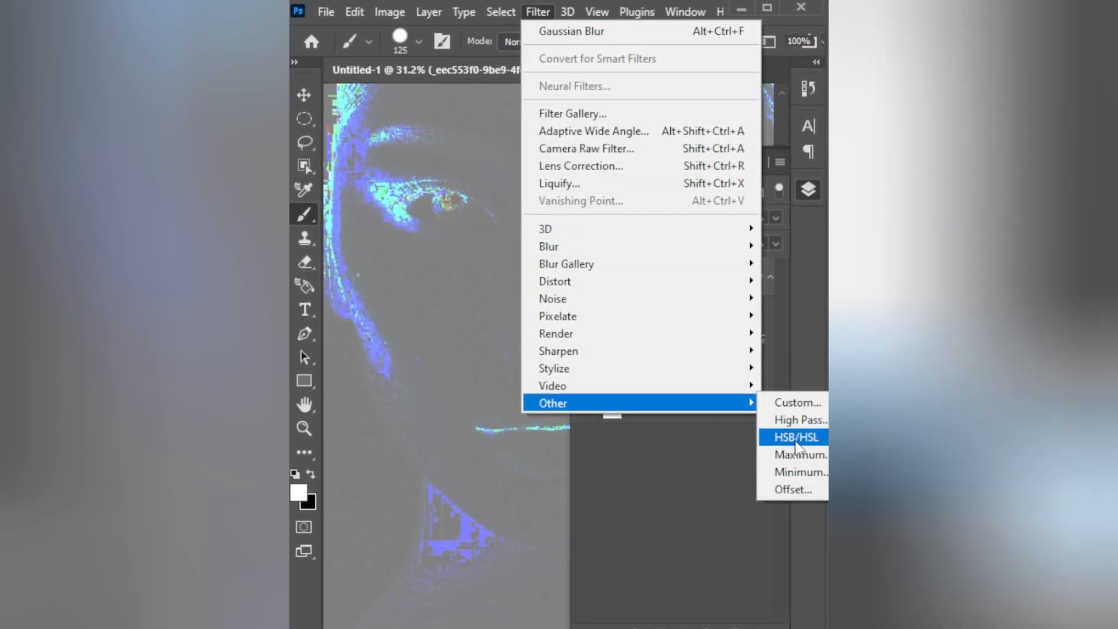
click(798, 418)
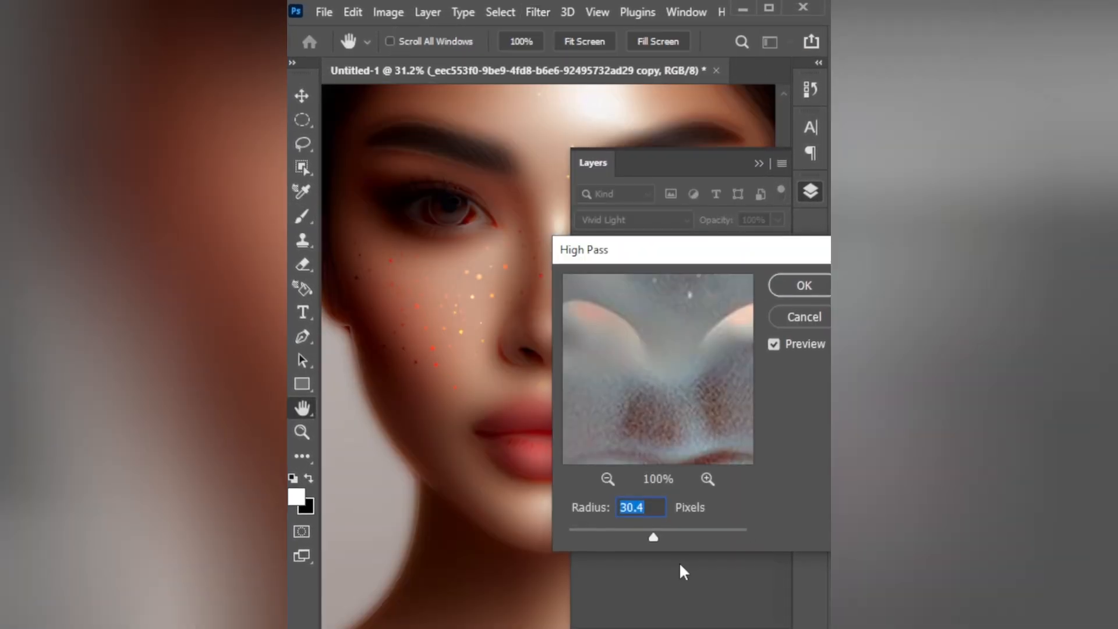
click(806, 287)
key(b)
click(759, 166)
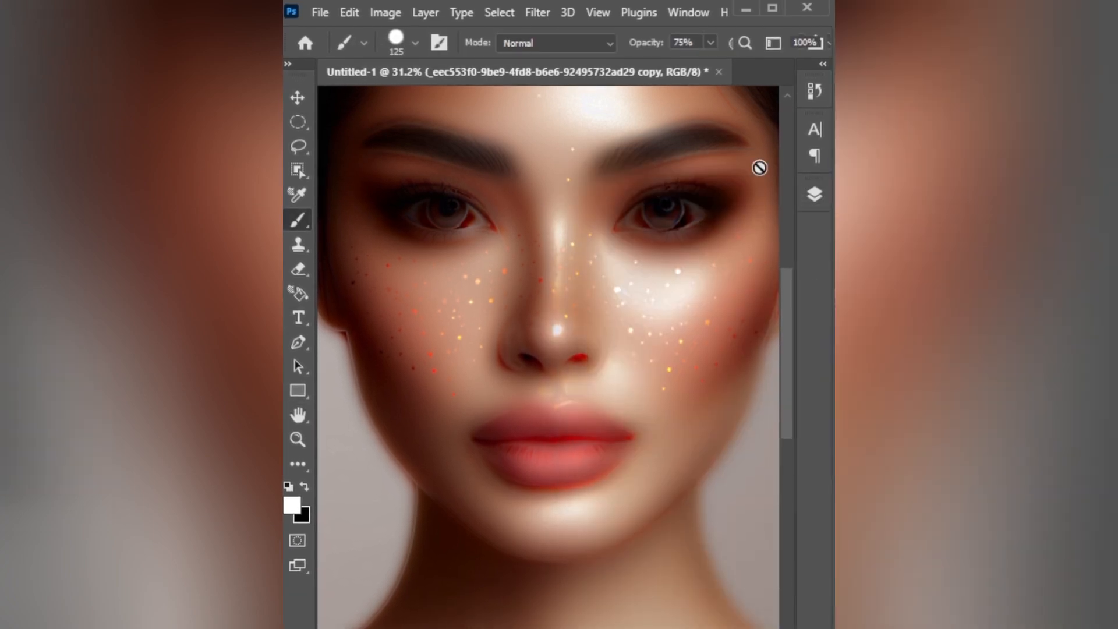
Add a black layer mask to the copy and paint white over the freckled cheeks and nose with the Brush at 75% opacity.
click(813, 194)
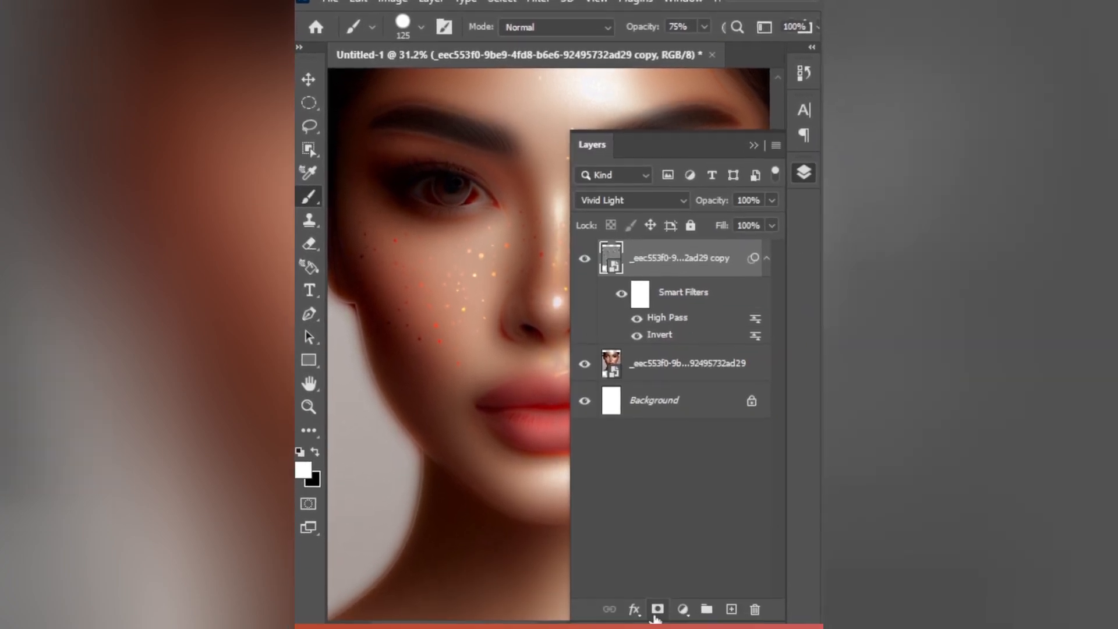
click(660, 628)
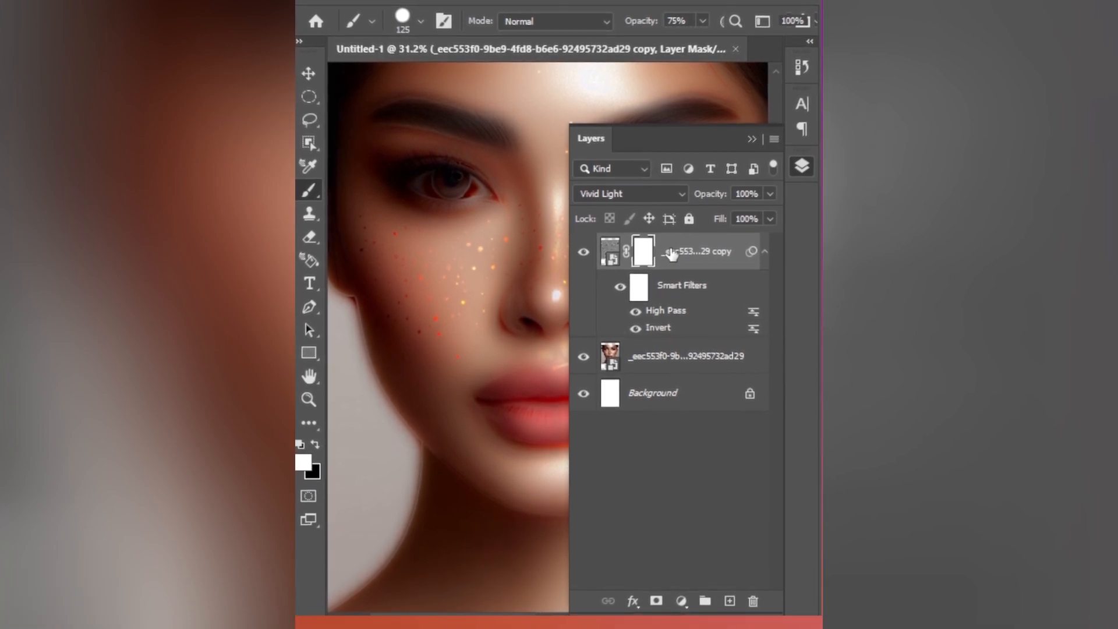
key(ctrl+i)
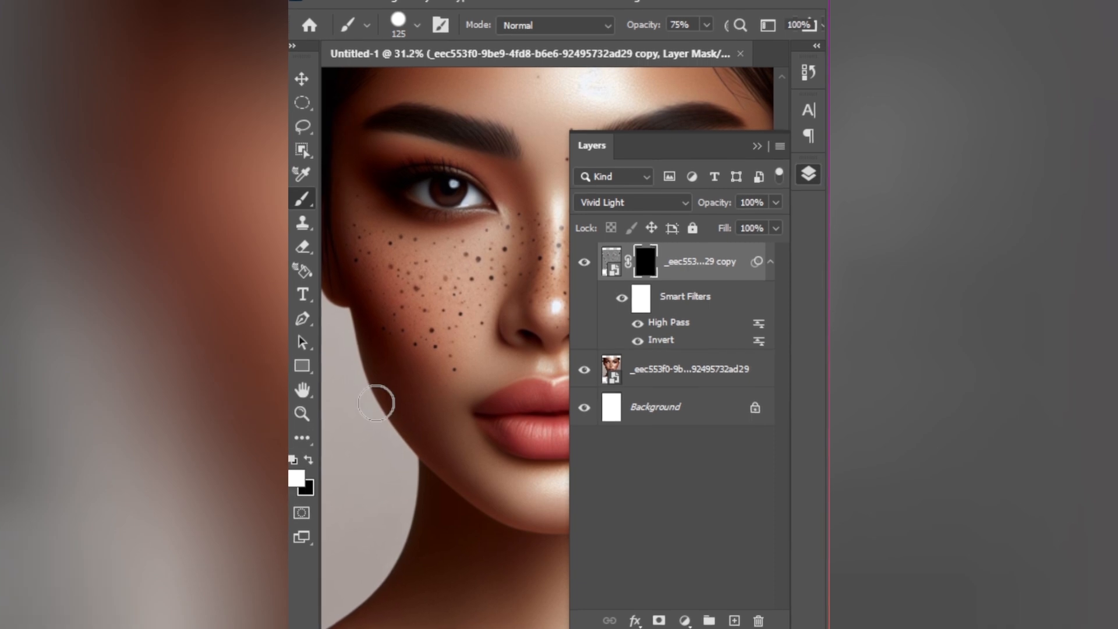
click(756, 145)
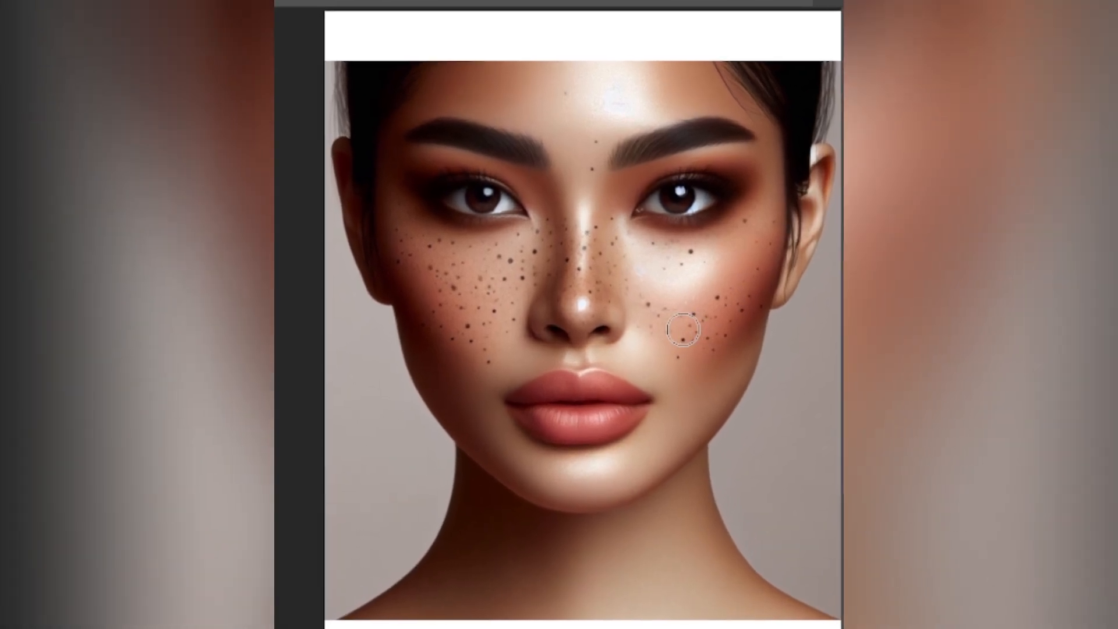
drag(720, 302, 737, 305)
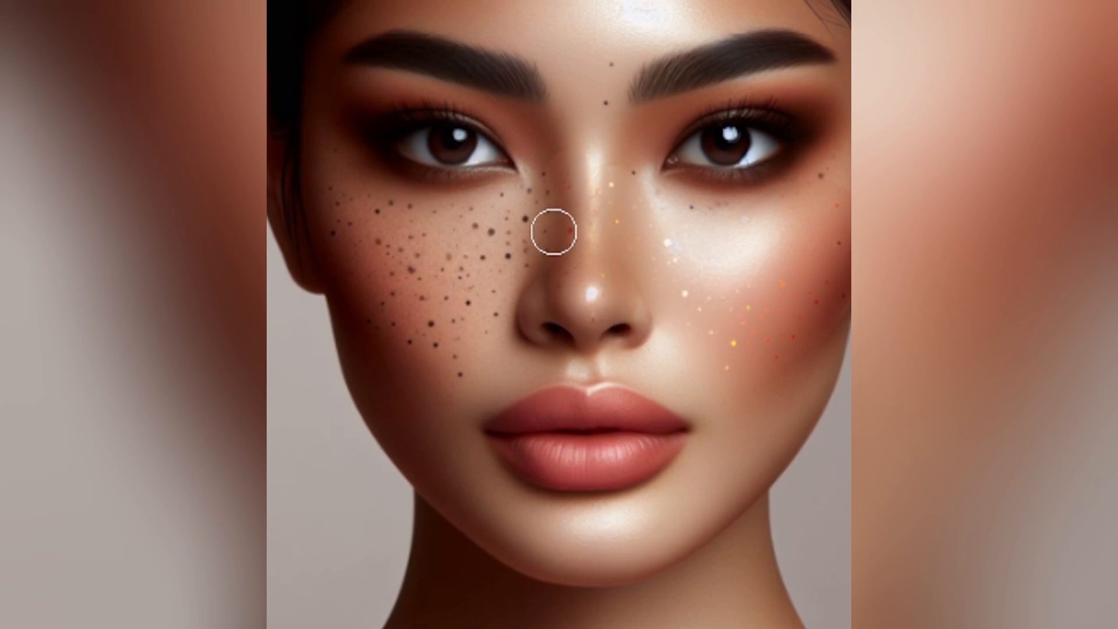
drag(422, 236, 346, 228)
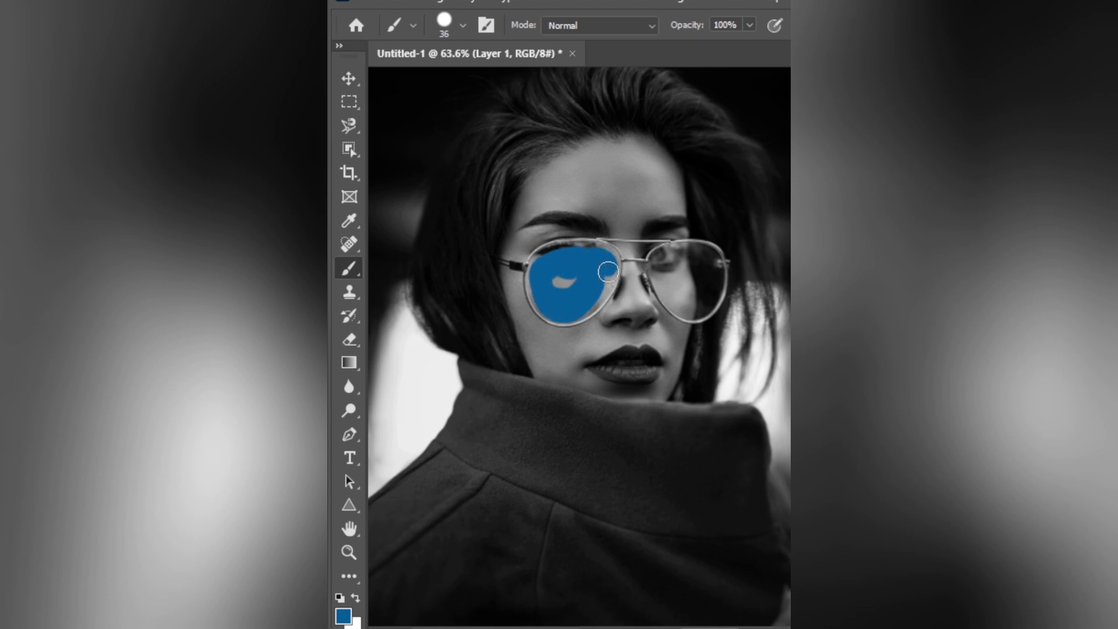
Paint the glasses lens blue on Layer 1 with a size 36 Brush at 100% opacity.
click(608, 271)
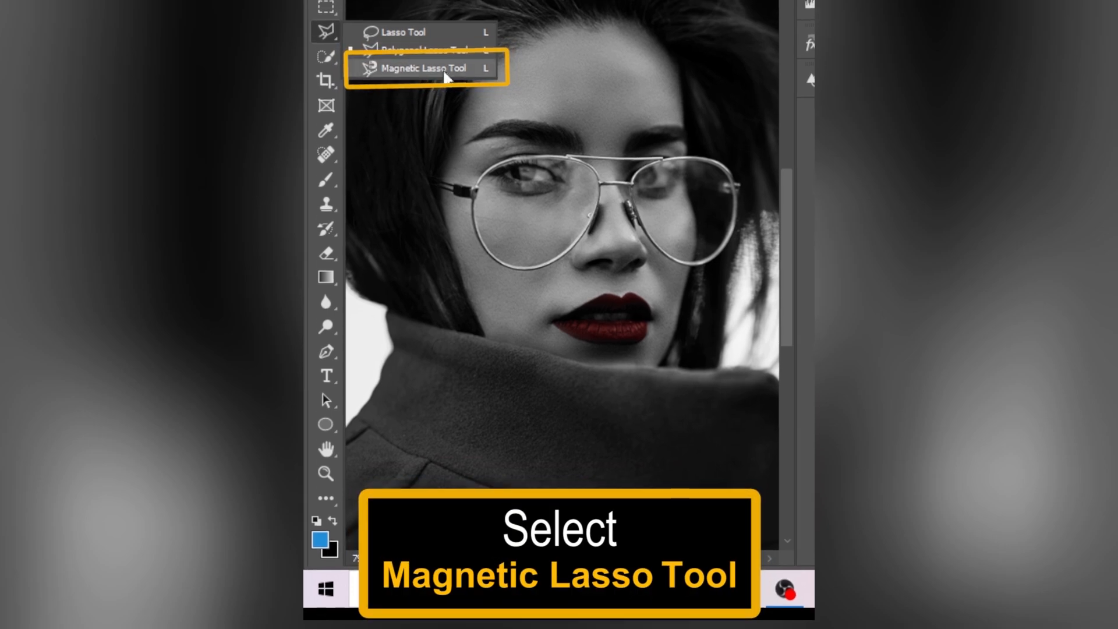
Select both glasses lenses with the Magnetic Lasso and add a reversed linear blue-to-transparent gradient fill layer at 90°.
click(445, 70)
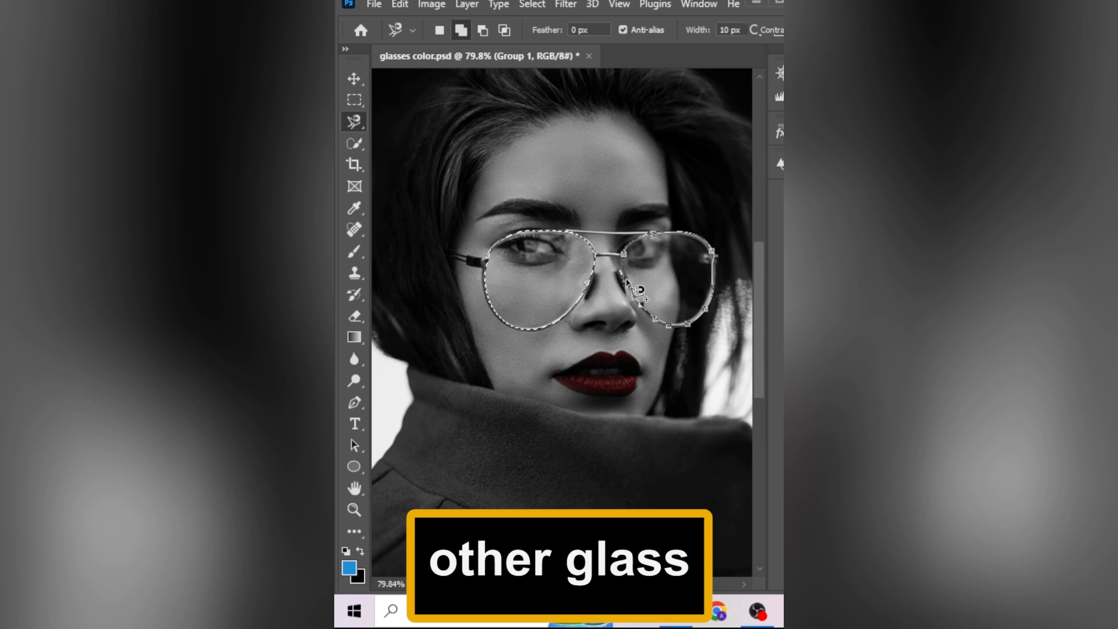
click(627, 280)
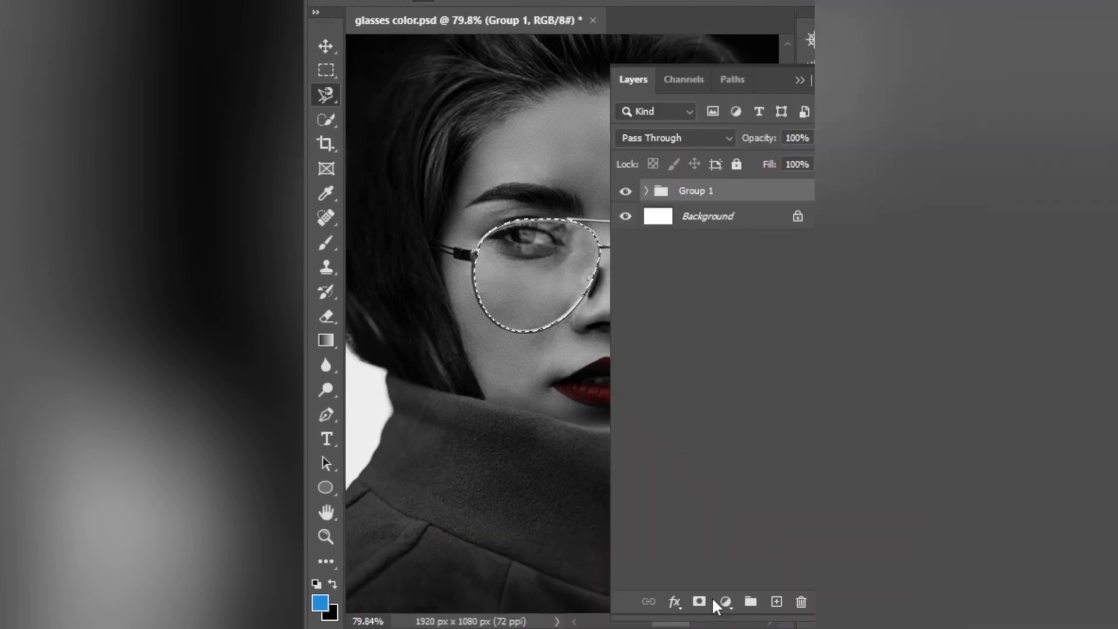
click(725, 602)
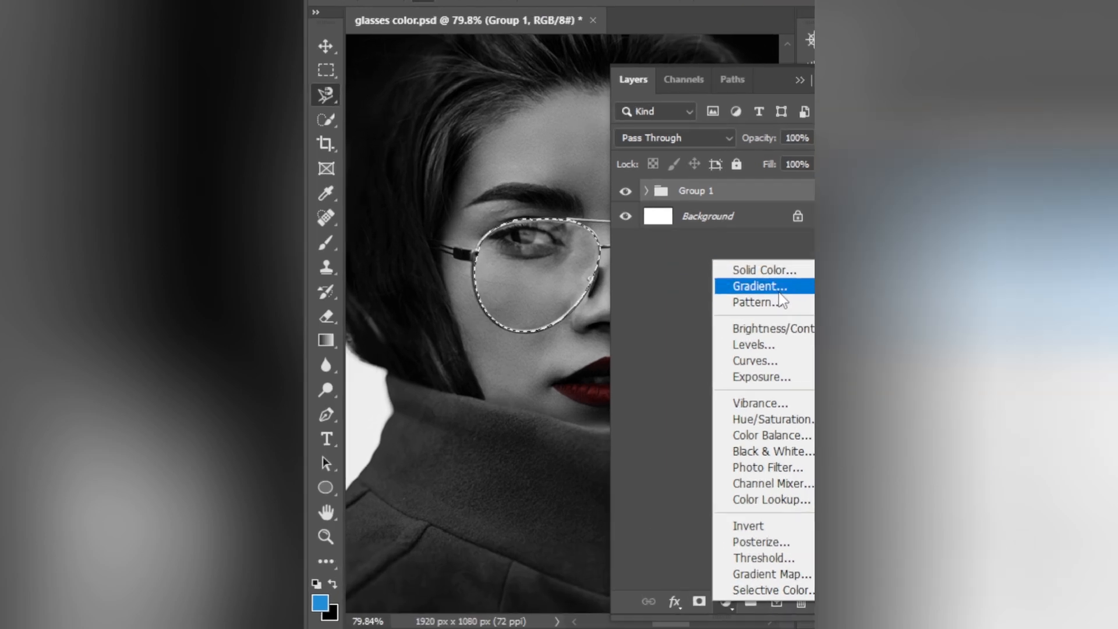
click(779, 292)
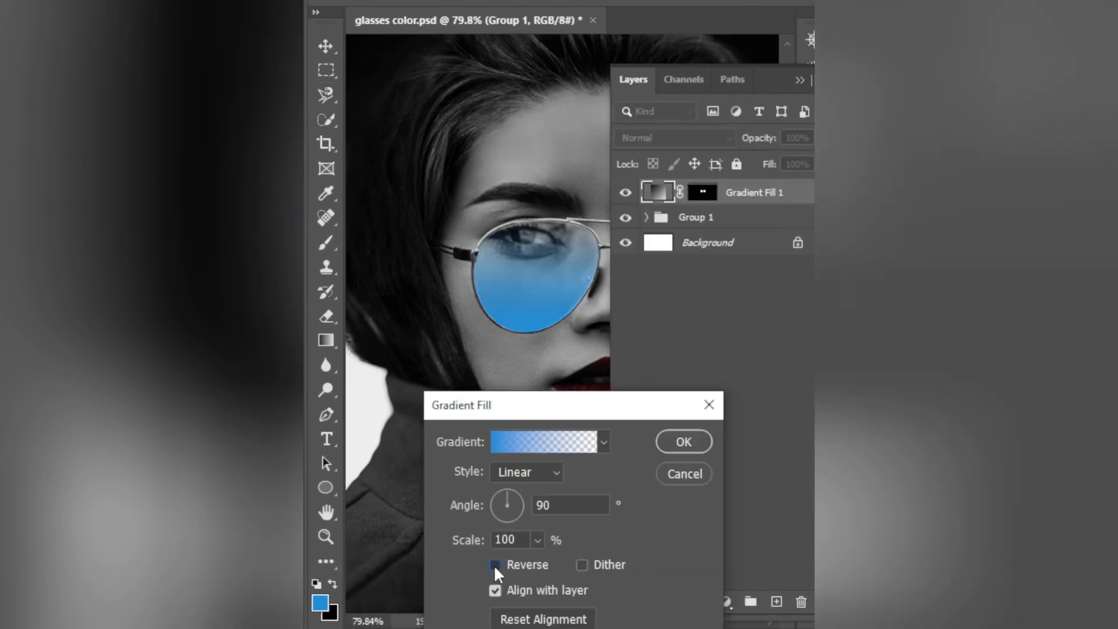
click(493, 564)
click(683, 442)
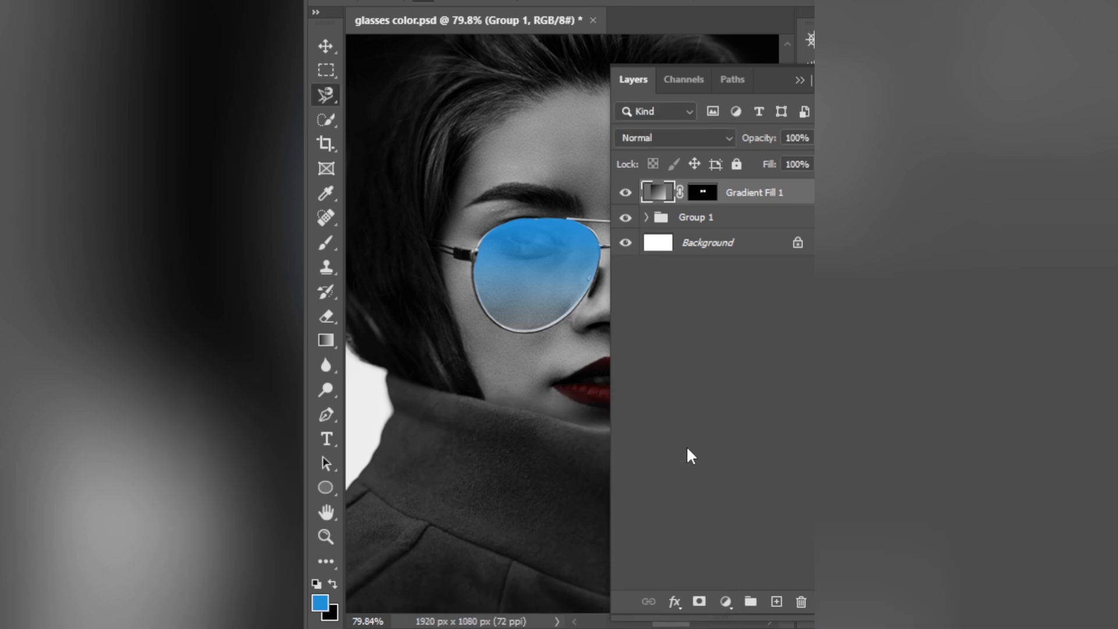
Paint black on Gradient Fill 1's mask along the upper glasses rim and set the layer's blend mode to Multiply.
key(ctrl+plus)
click(702, 192)
key(b)
key(d)
scroll(398, 268, up, 2)
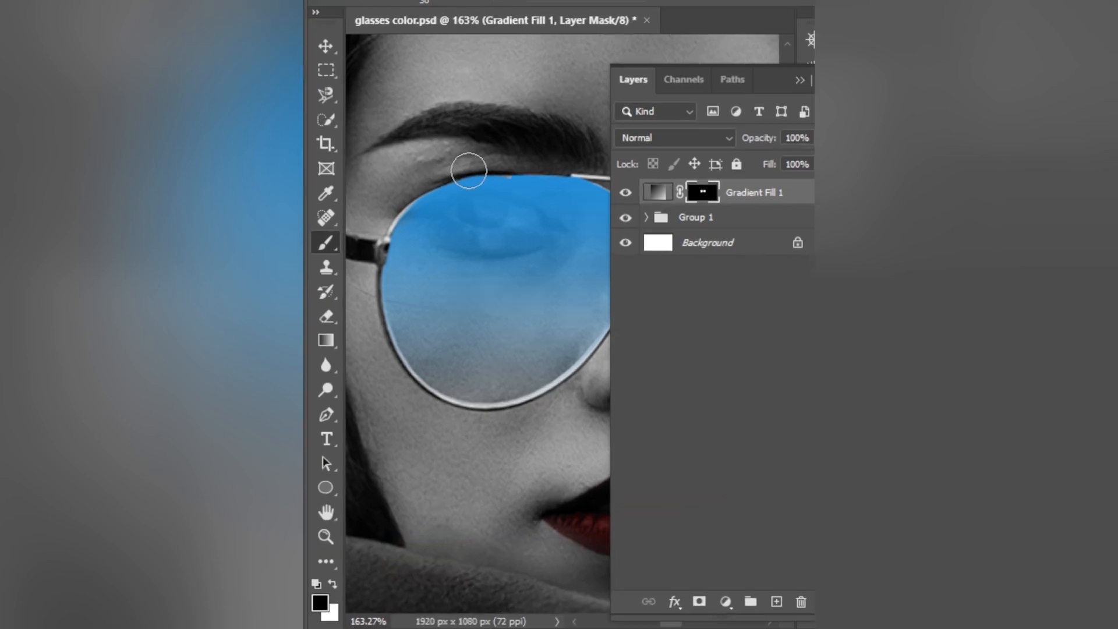
drag(469, 171, 544, 167)
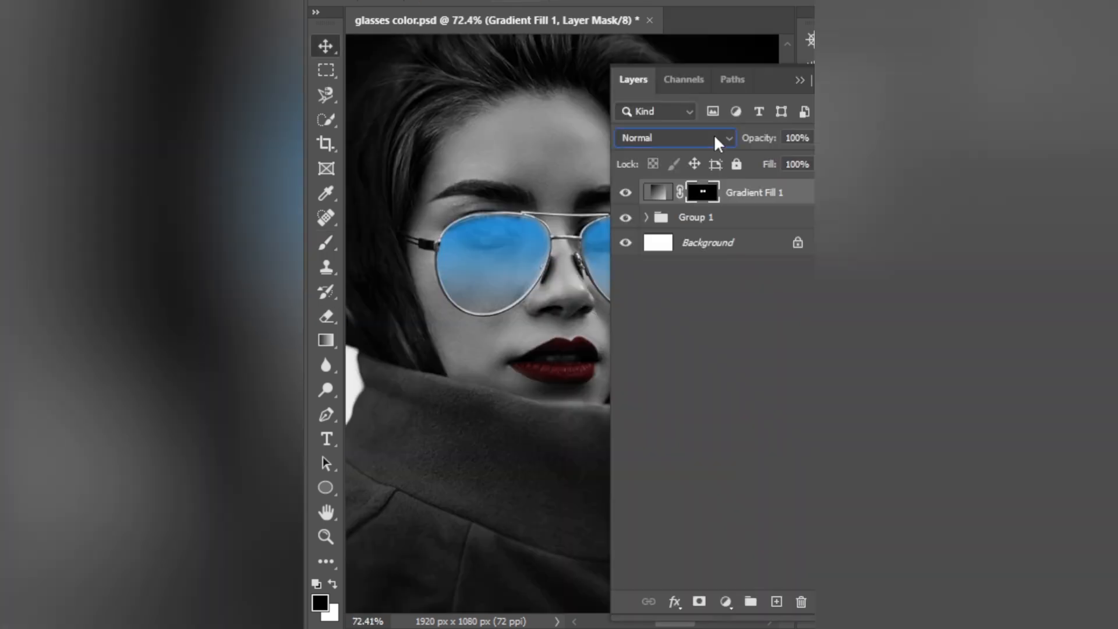
click(714, 139)
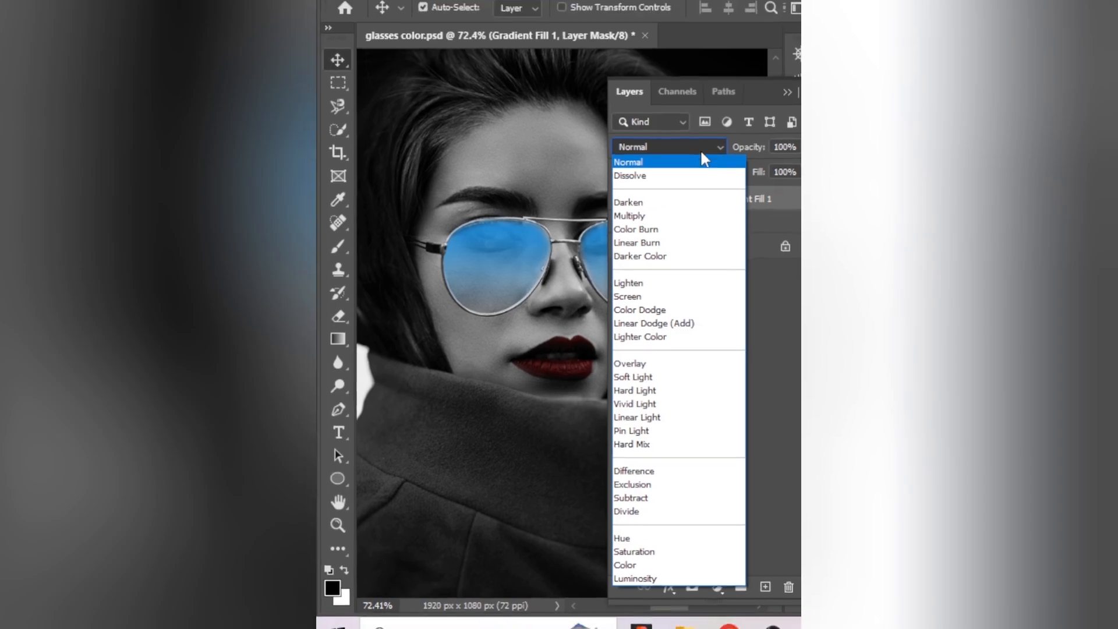
click(648, 212)
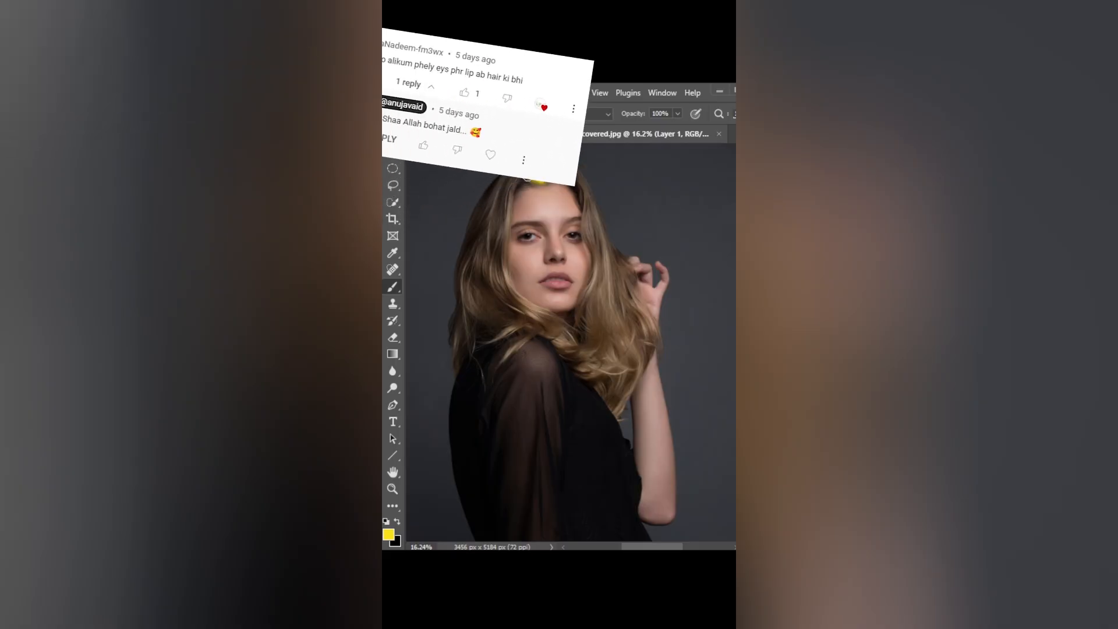
Brush yellow over the woman's hair on Layer 1 at 100% opacity.
mouse_move(544, 176)
mouse_down()
mouse_move(518, 181)
mouse_move(505, 206)
mouse_move(503, 256)
mouse_move(506, 288)
mouse_move(551, 310)
mouse_up()
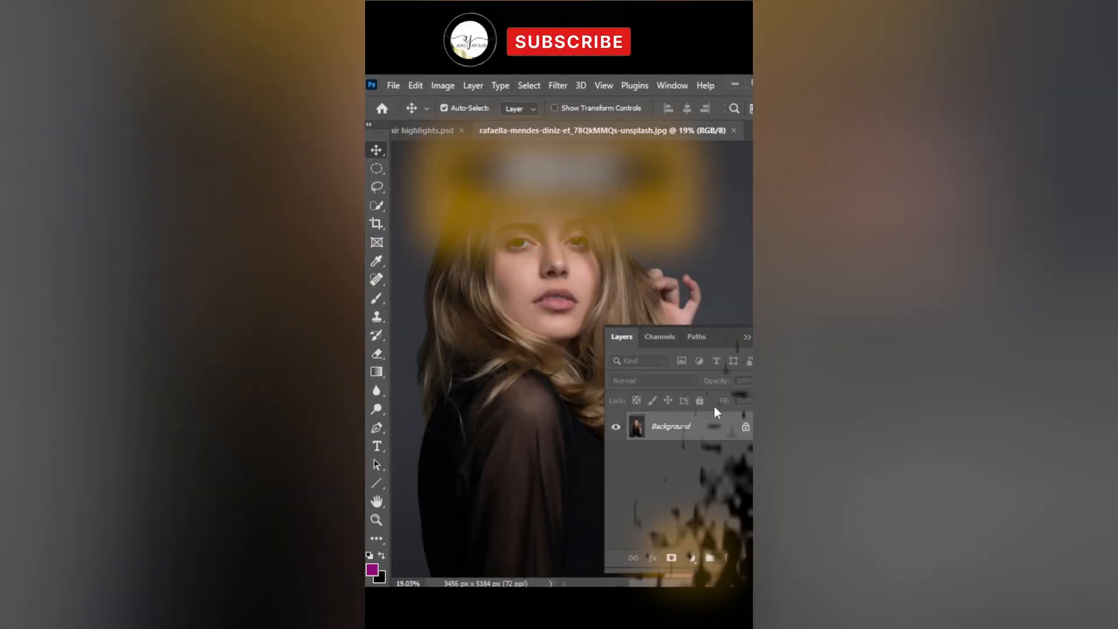
Add a Curves adjustment layer above the hair portrait's Background and set its blend mode to Screen.
click(689, 558)
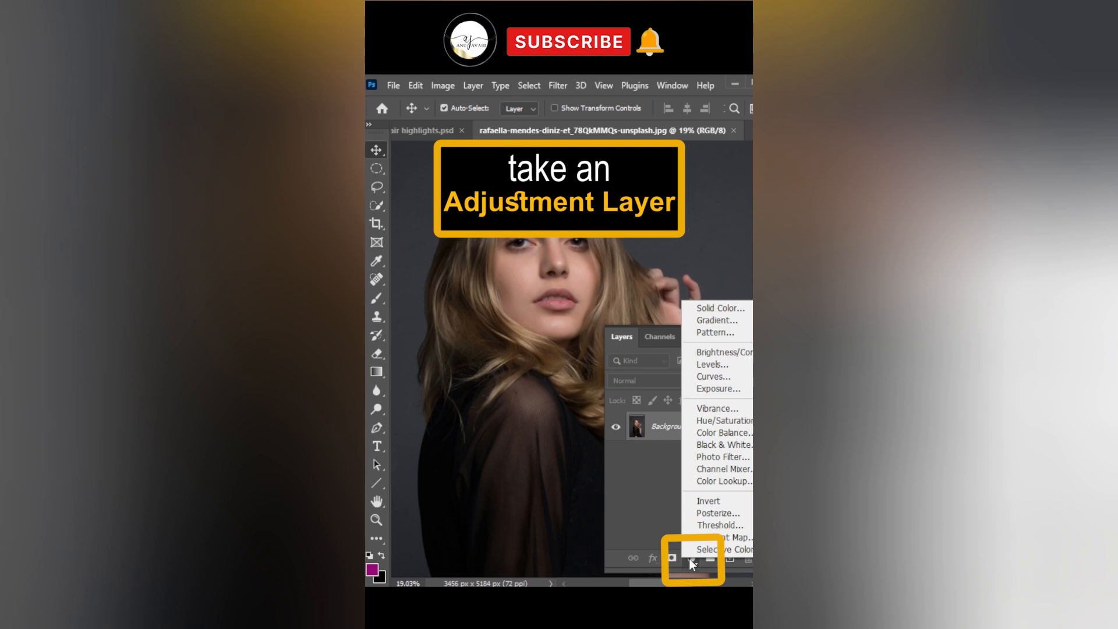
click(727, 378)
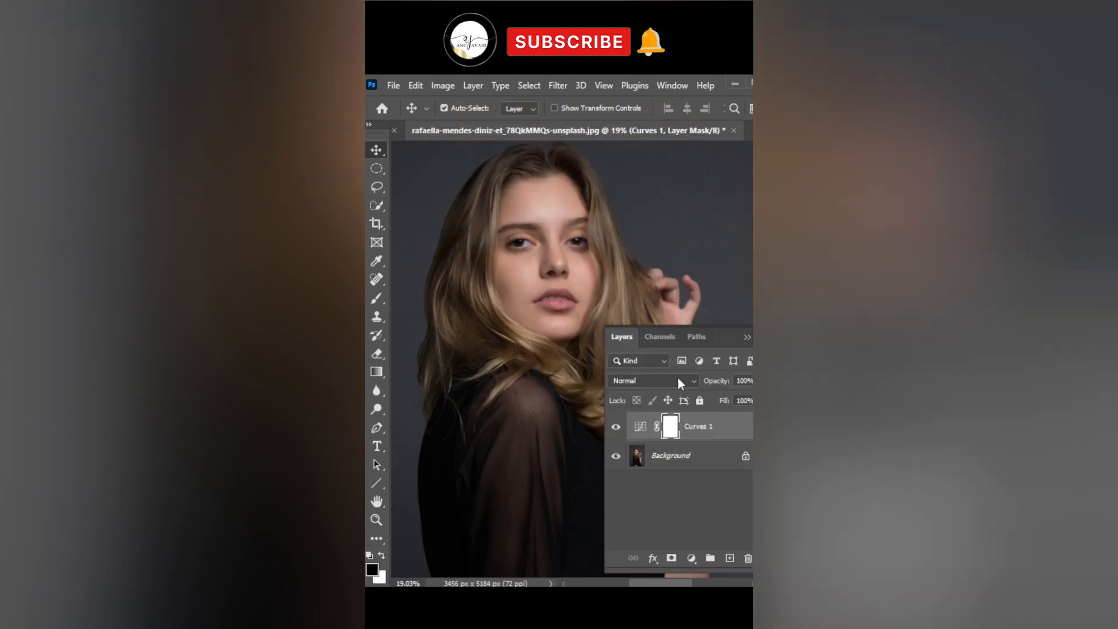
click(673, 382)
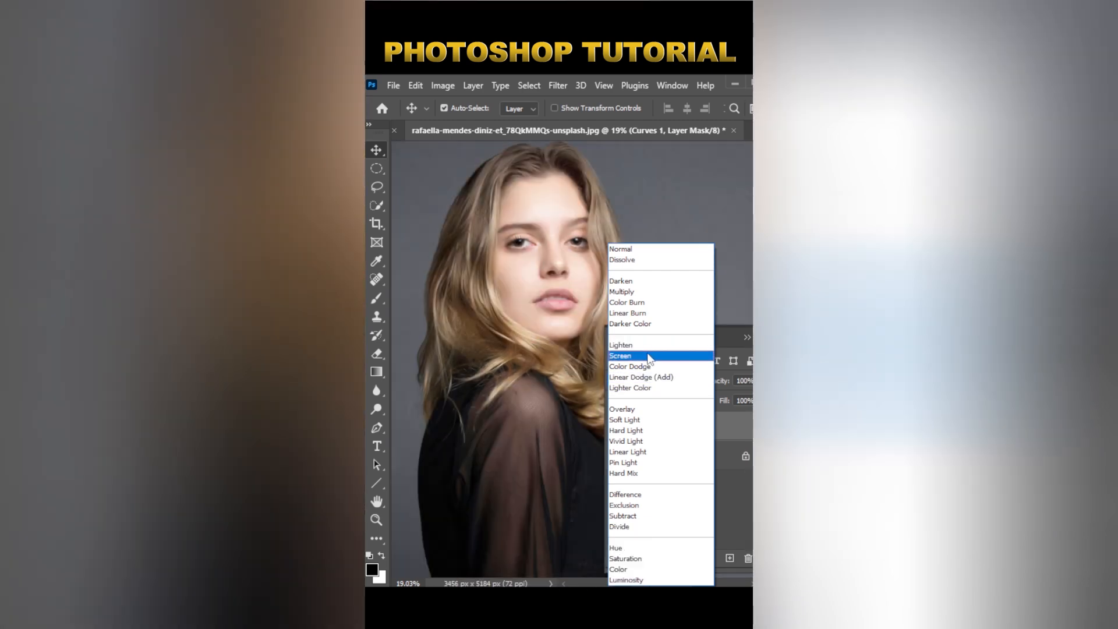
click(647, 356)
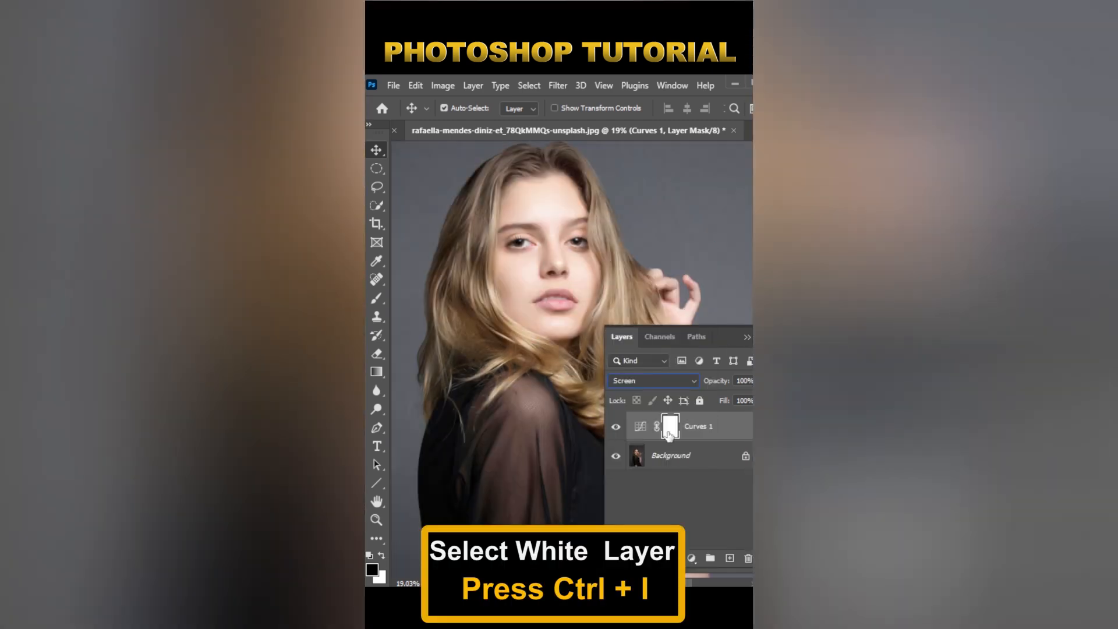
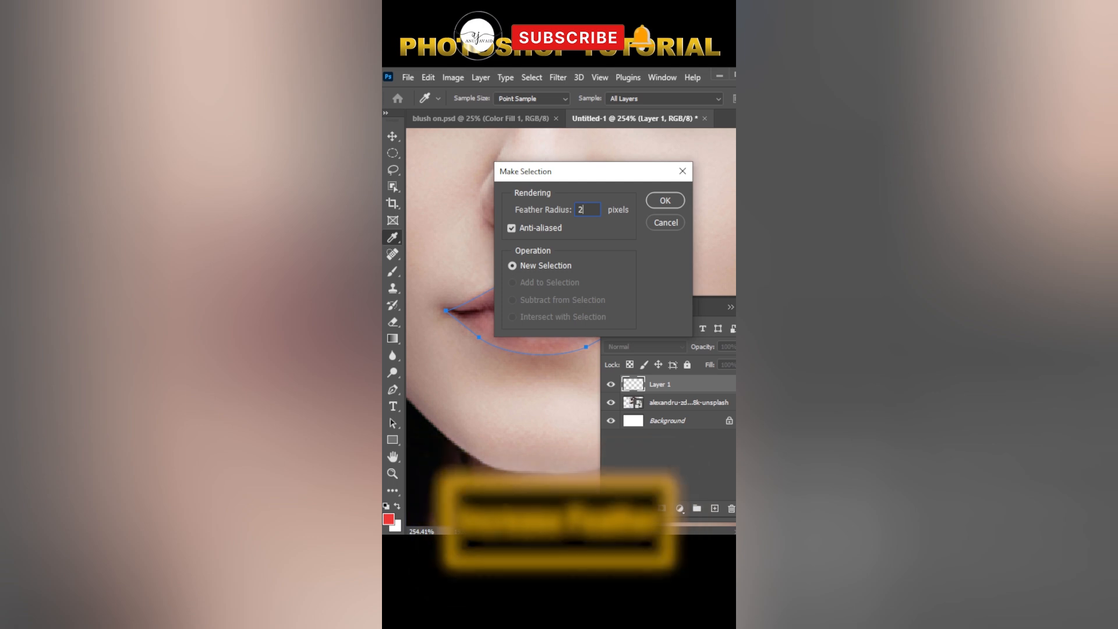
Convert the lip outline path into a selection with a 2-pixel feather radius and fill it with red on Layer 1.
click(664, 201)
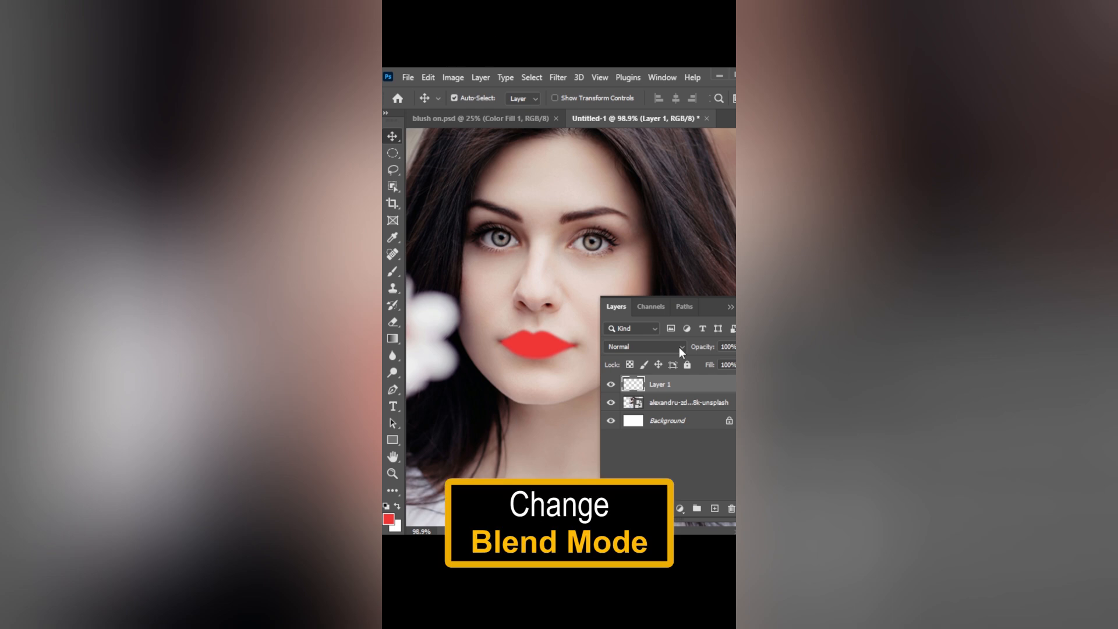
Set Layer 1's blend mode to Soft Light and split the Underlying Layer highlight slider to 104 / 255.
click(679, 347)
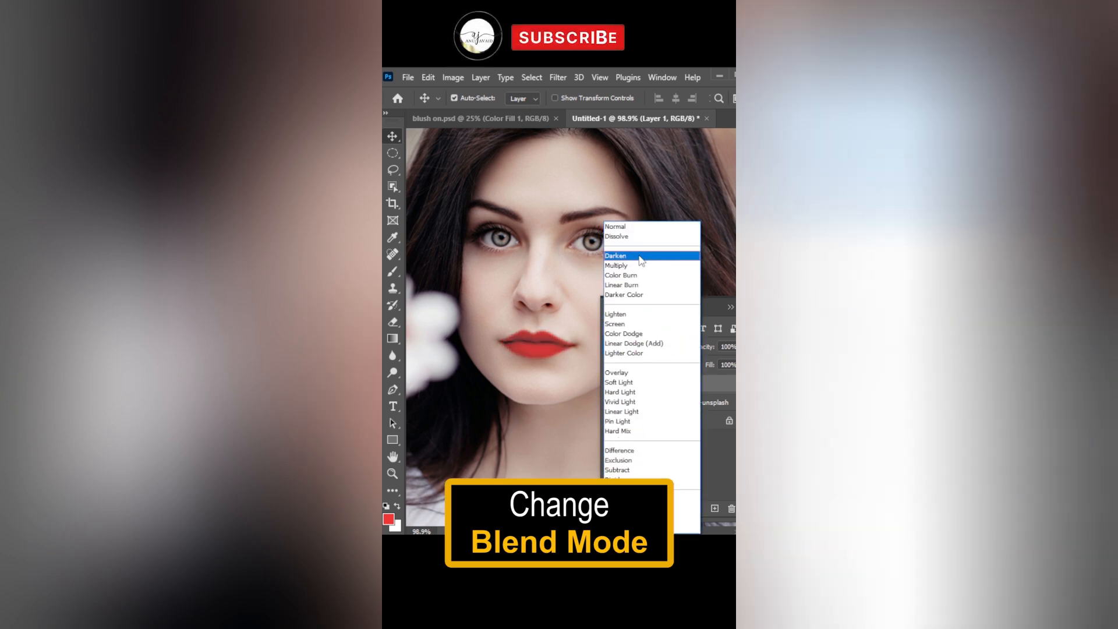
click(631, 384)
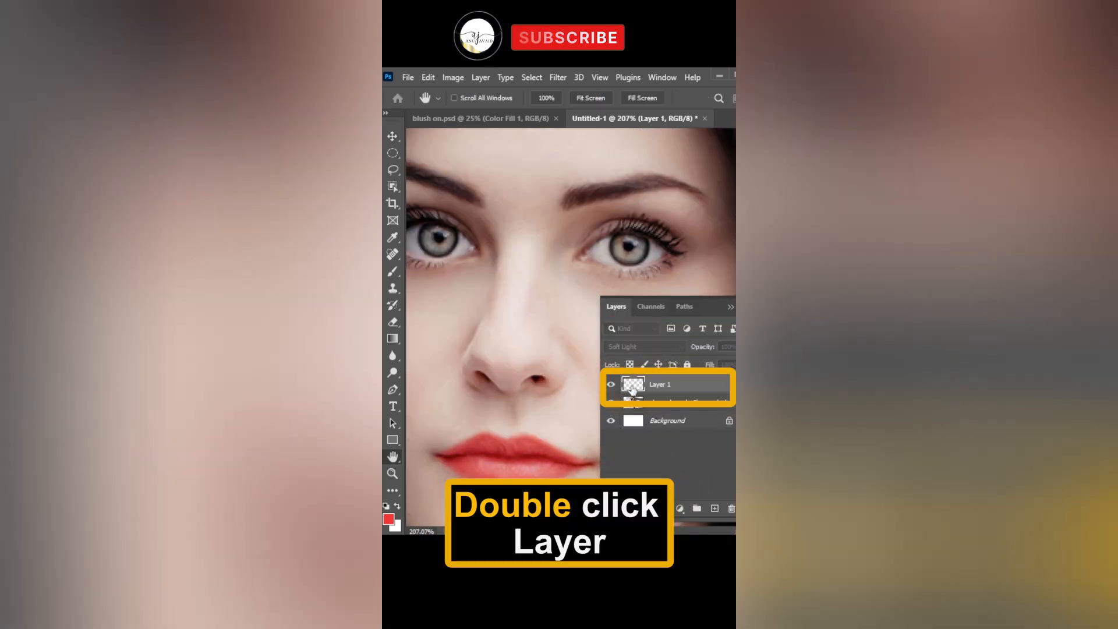
double_click(633, 387)
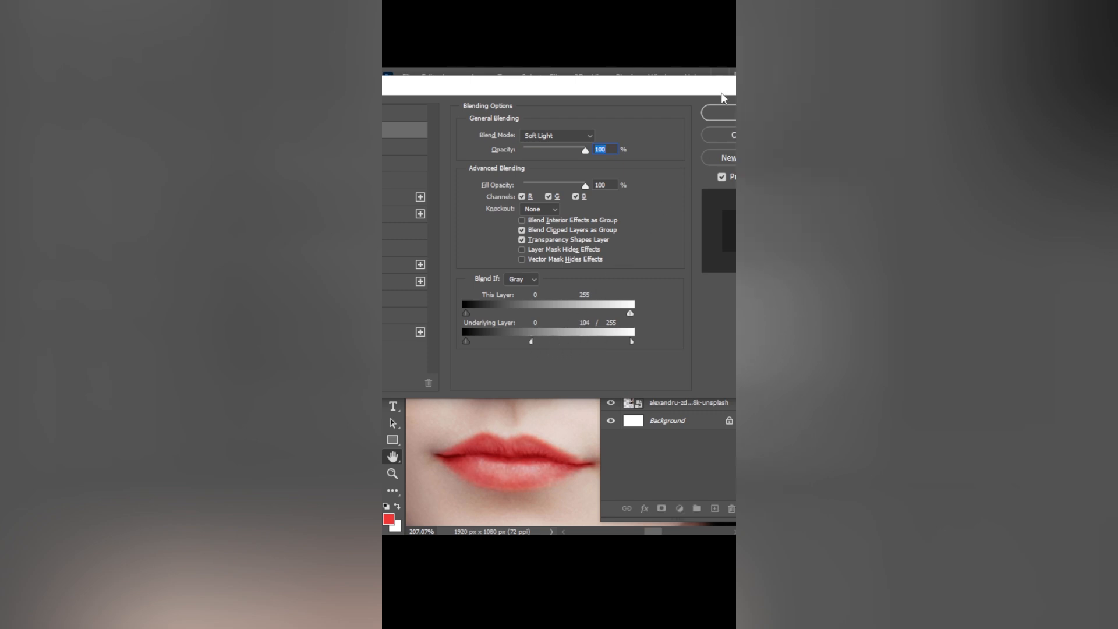
click(720, 113)
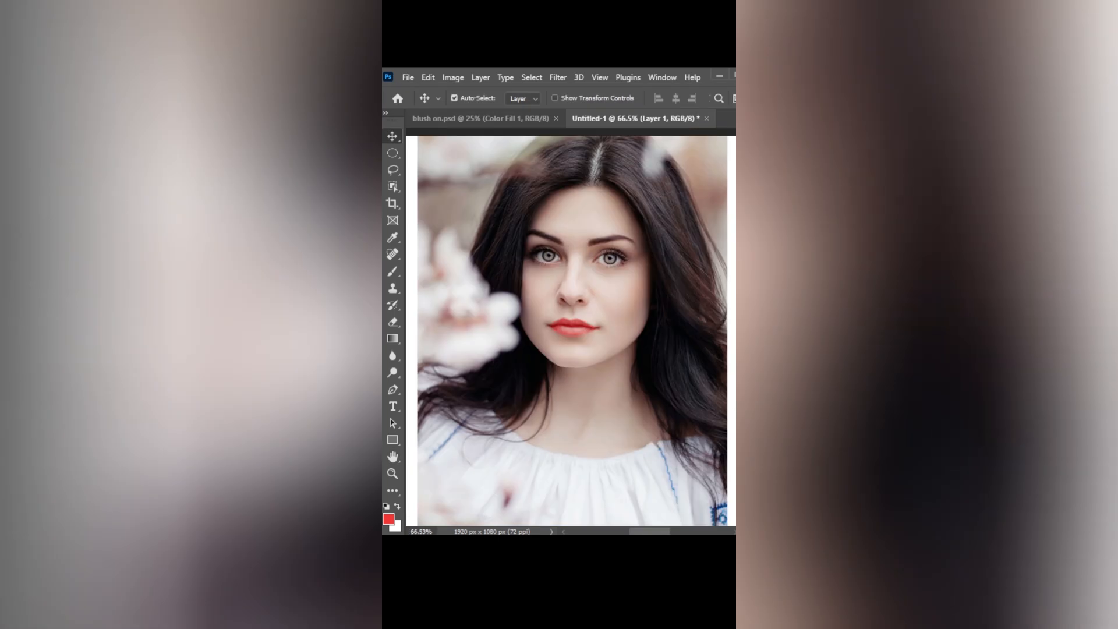
mouse_move(604, 240)
mouse_down()
mouse_move(661, 234)
mouse_move(558, 256)
mouse_move(670, 262)
mouse_move(610, 275)
mouse_move(638, 273)
mouse_up()
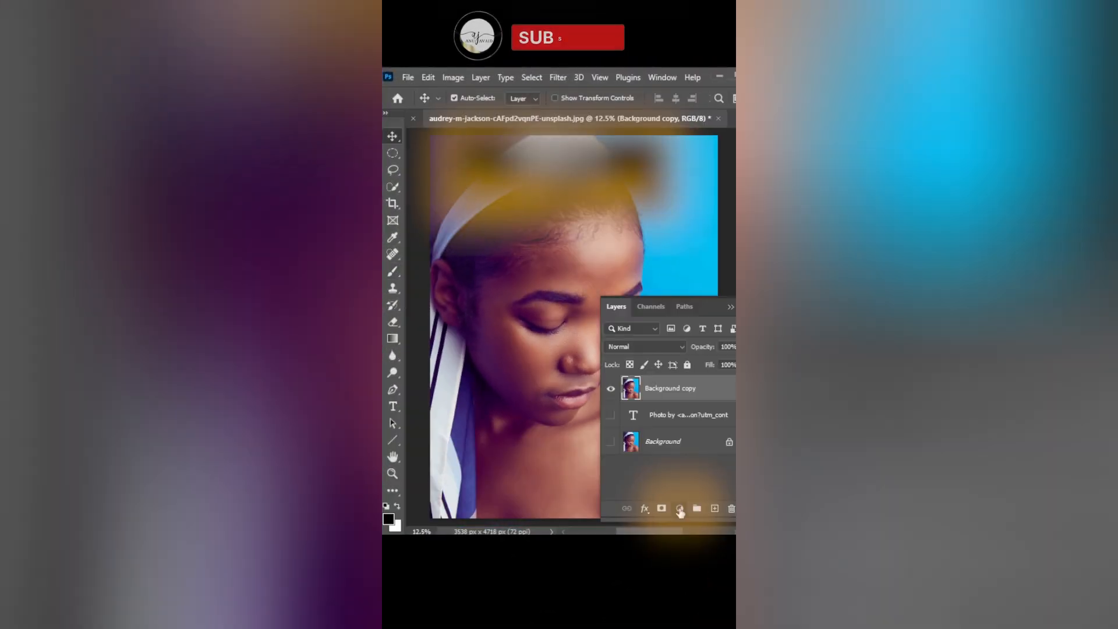
Add a white (ffffff) Solid Color fill layer above Background copy and set its blend mode to Soft Light.
click(680, 511)
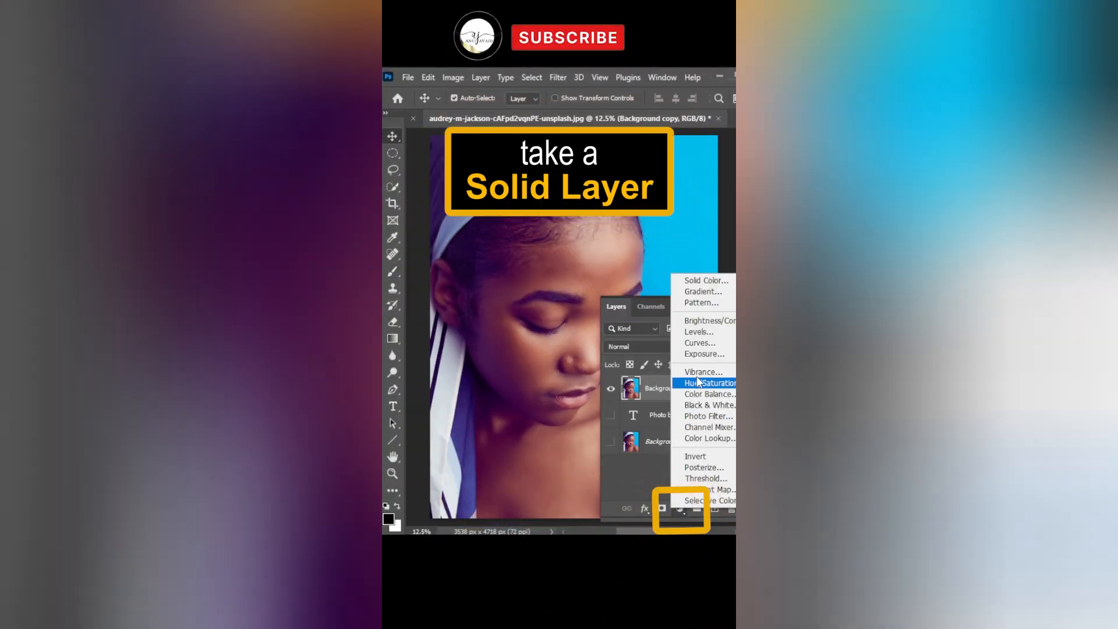
click(705, 281)
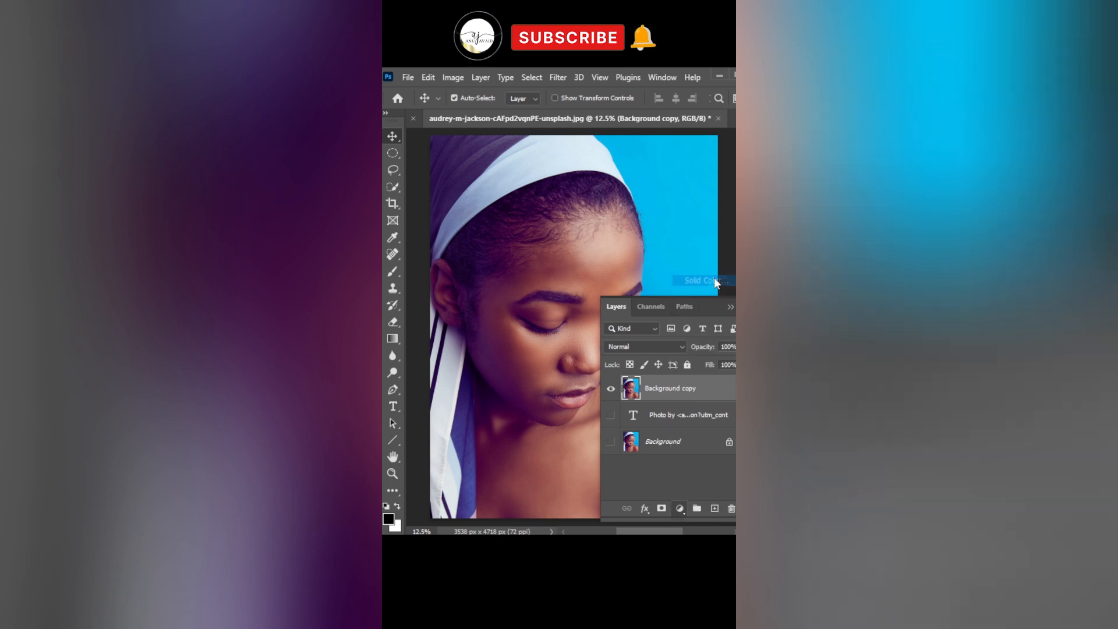
drag(497, 293, 448, 261)
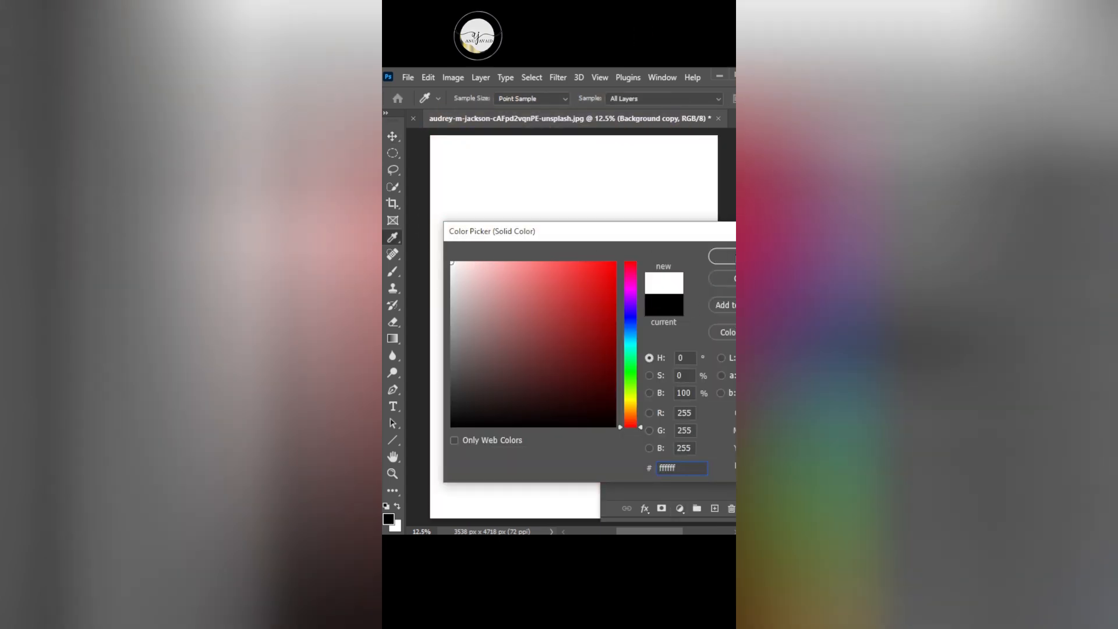
click(722, 256)
click(672, 345)
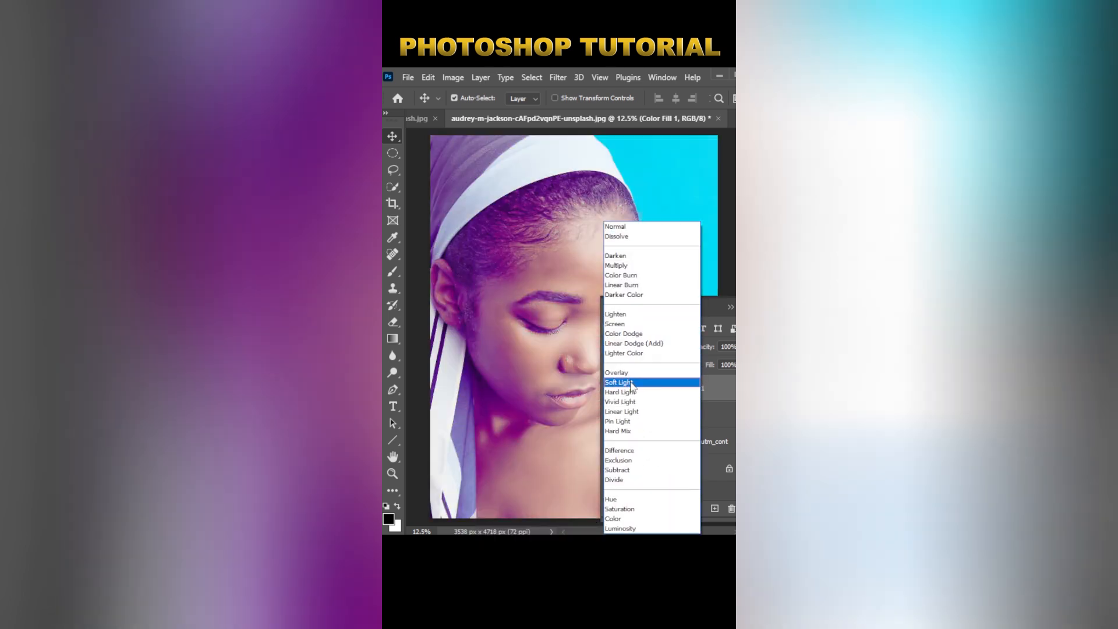
click(631, 385)
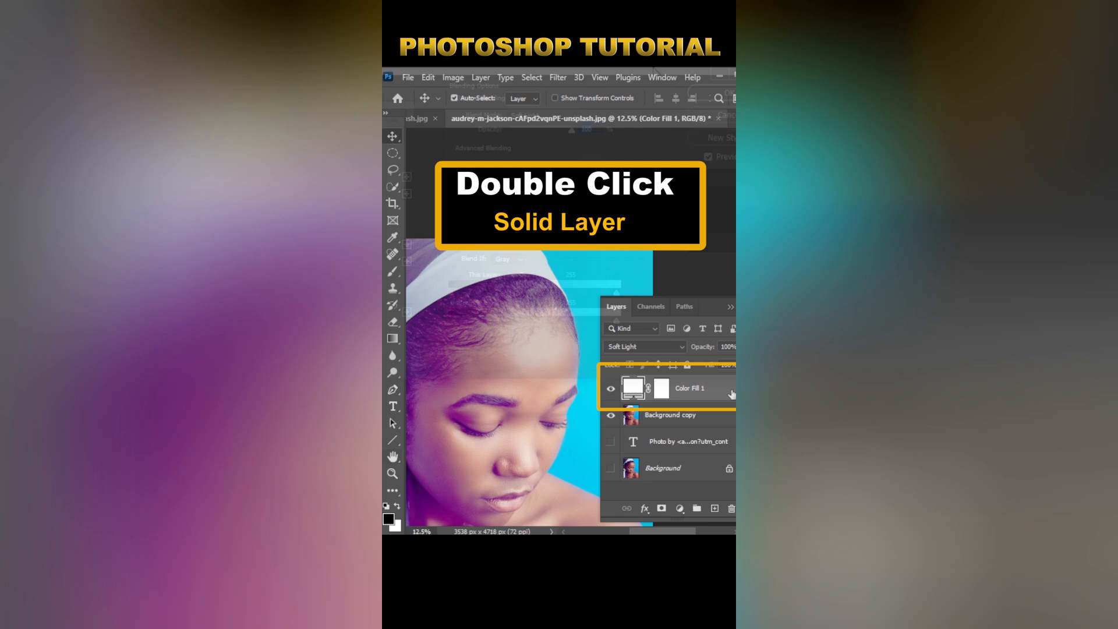
In the fill layer's Blend If settings, split the Underlying Layer highlight slider to 176 / 255 and raise its shadow slider.
double_click(728, 390)
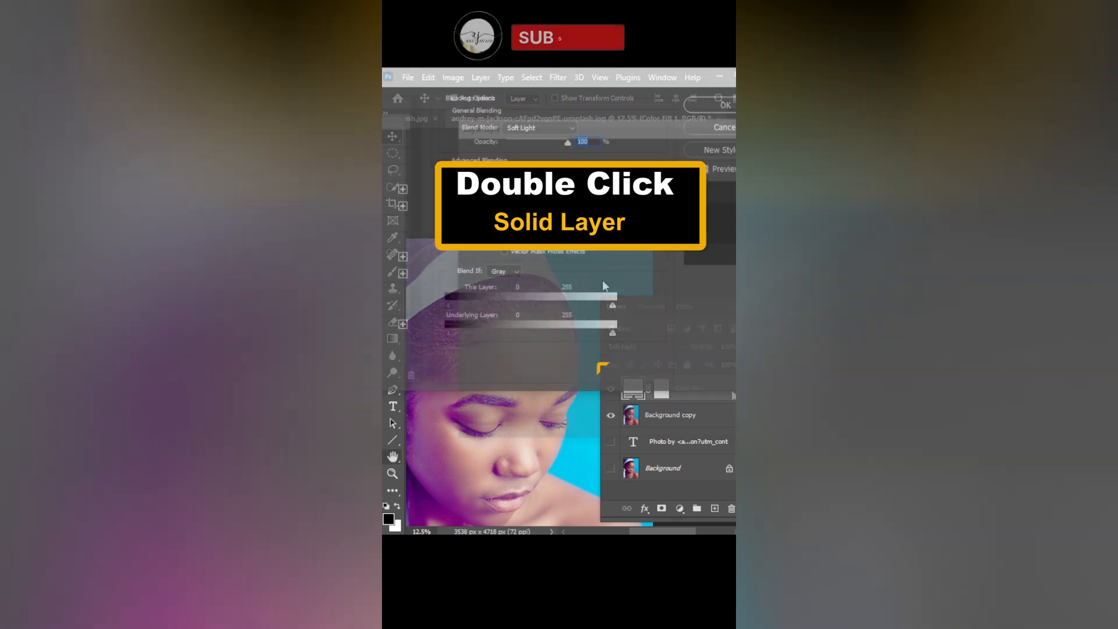
drag(612, 332, 562, 334)
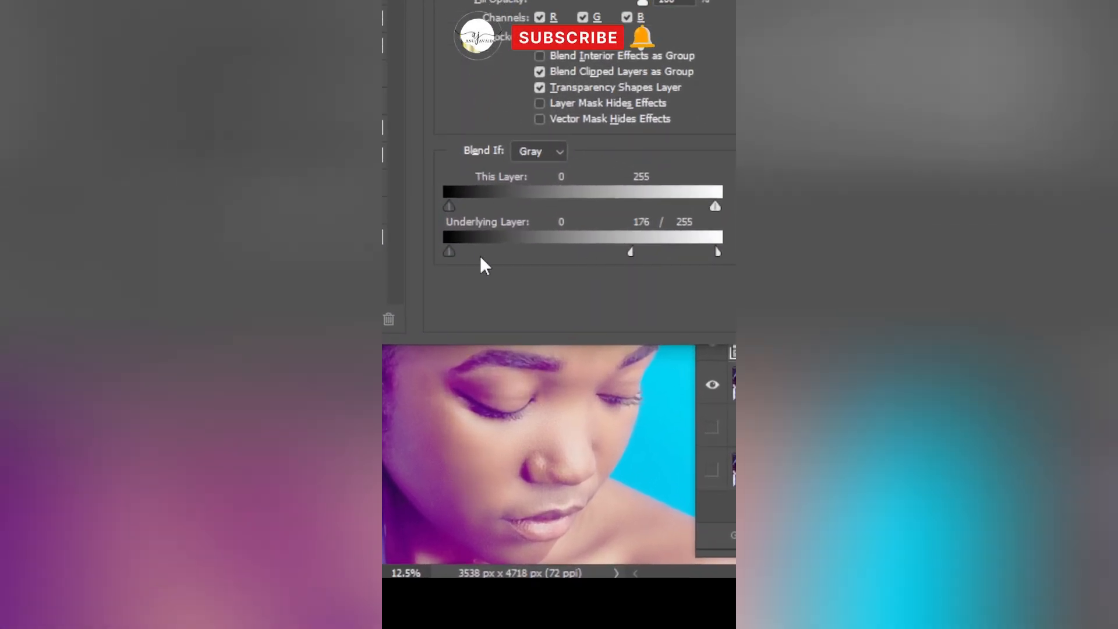
drag(449, 251, 516, 267)
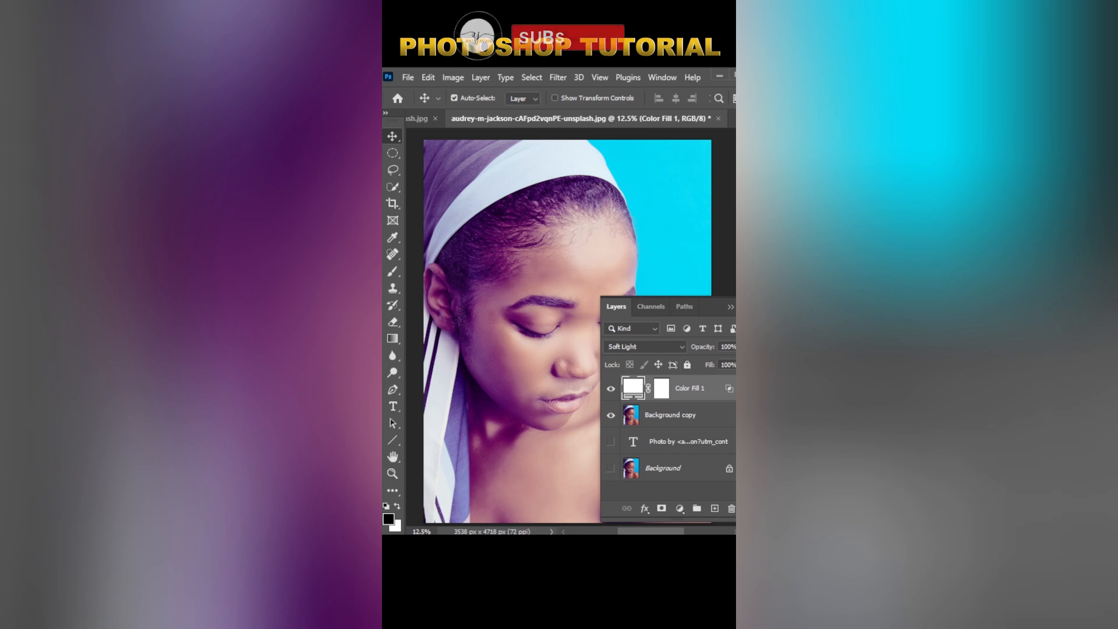
Lower the white fill layer's opacity to 64% and compare the portrait with the layer hidden and shown.
click(735, 347)
drag(743, 361, 723, 363)
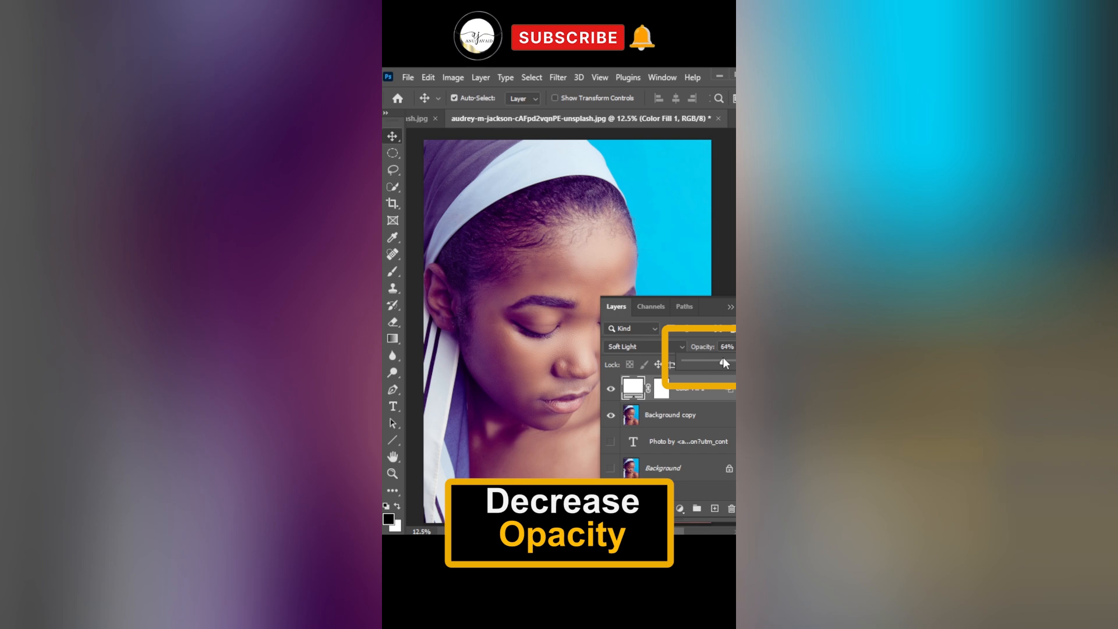
click(610, 391)
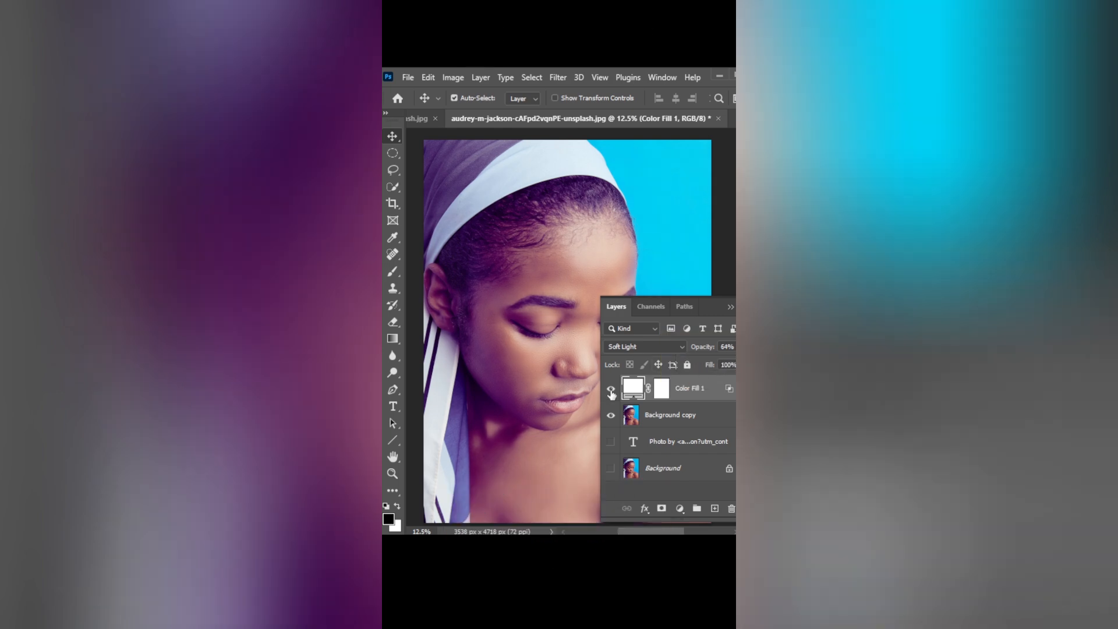
click(611, 390)
click(610, 390)
click(611, 390)
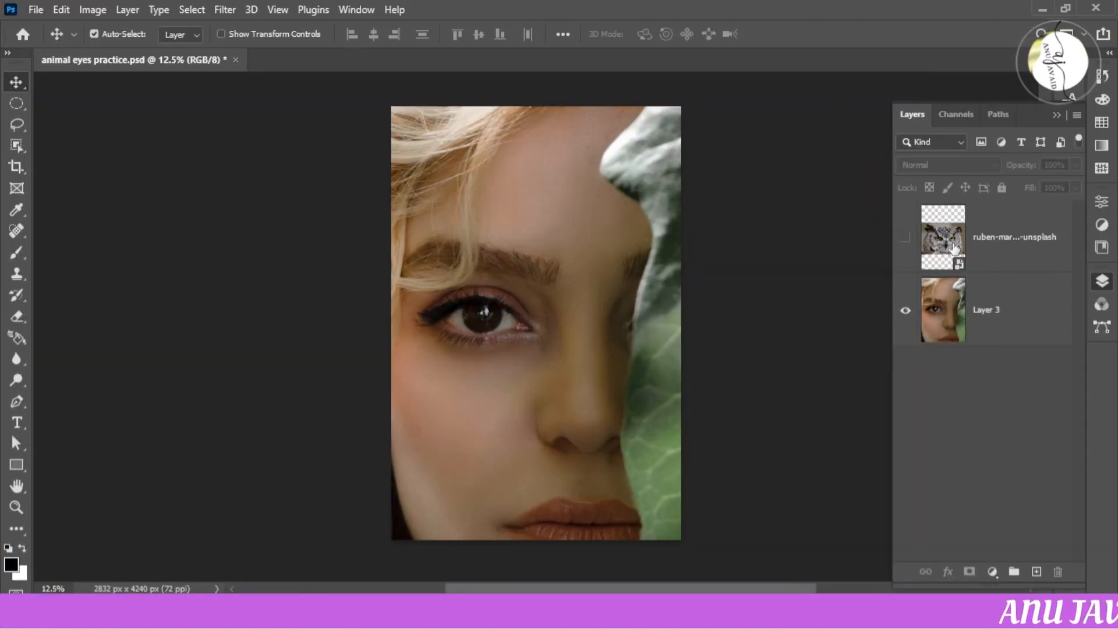
Show the owl layer above Layer 3 and lower its opacity to 41%.
click(915, 244)
click(906, 239)
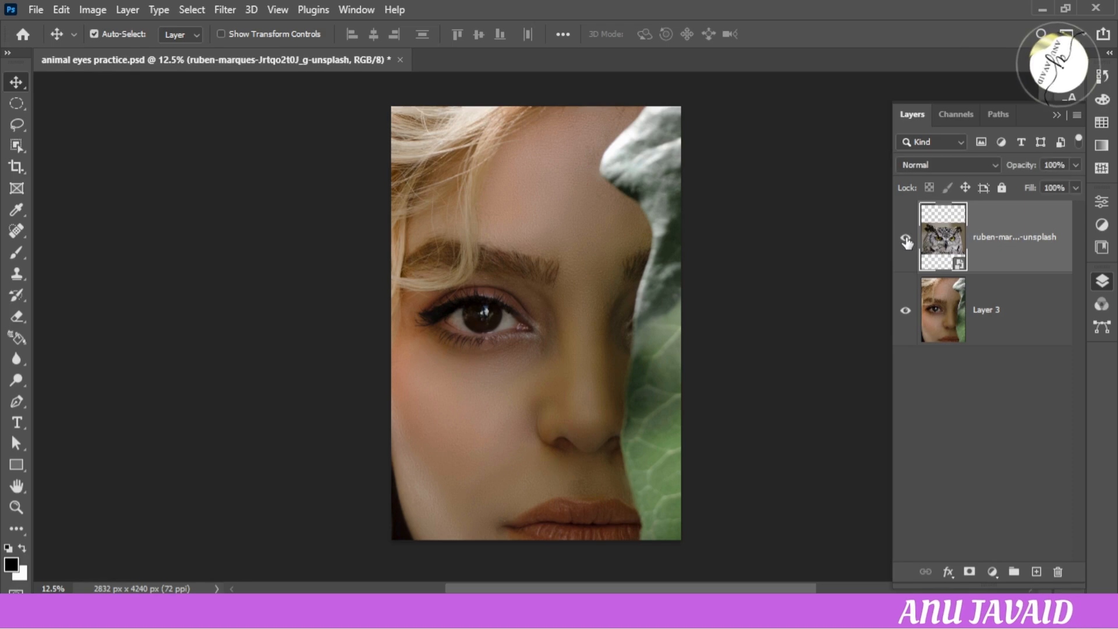
click(1075, 165)
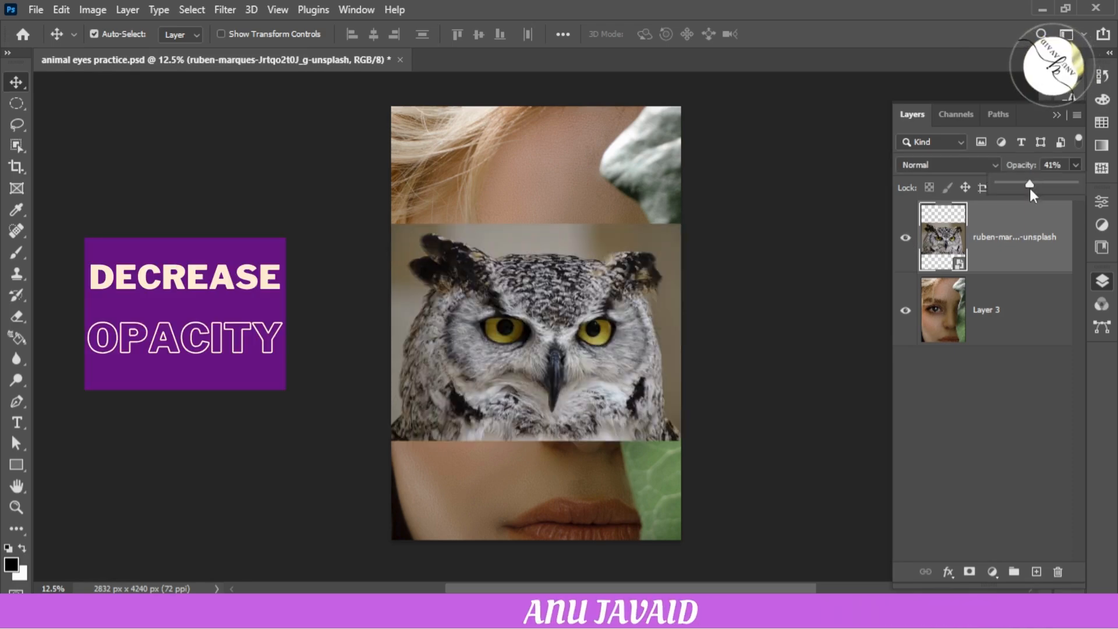
click(1029, 184)
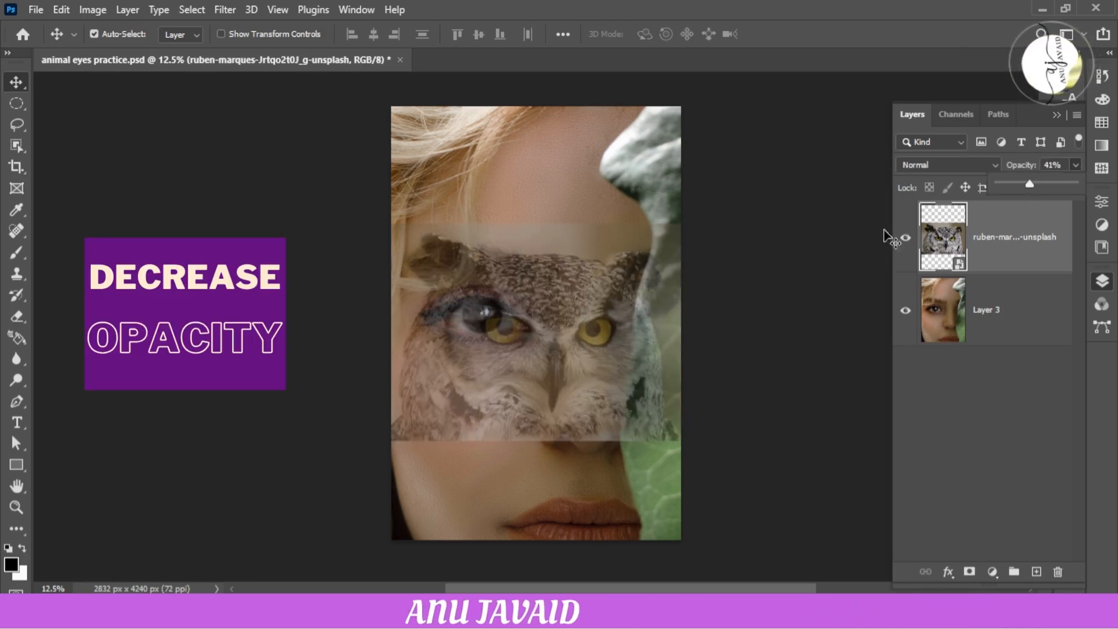
Reposition the owl layer with Free Transform so that one owl eye lies over the woman's iris.
click(951, 237)
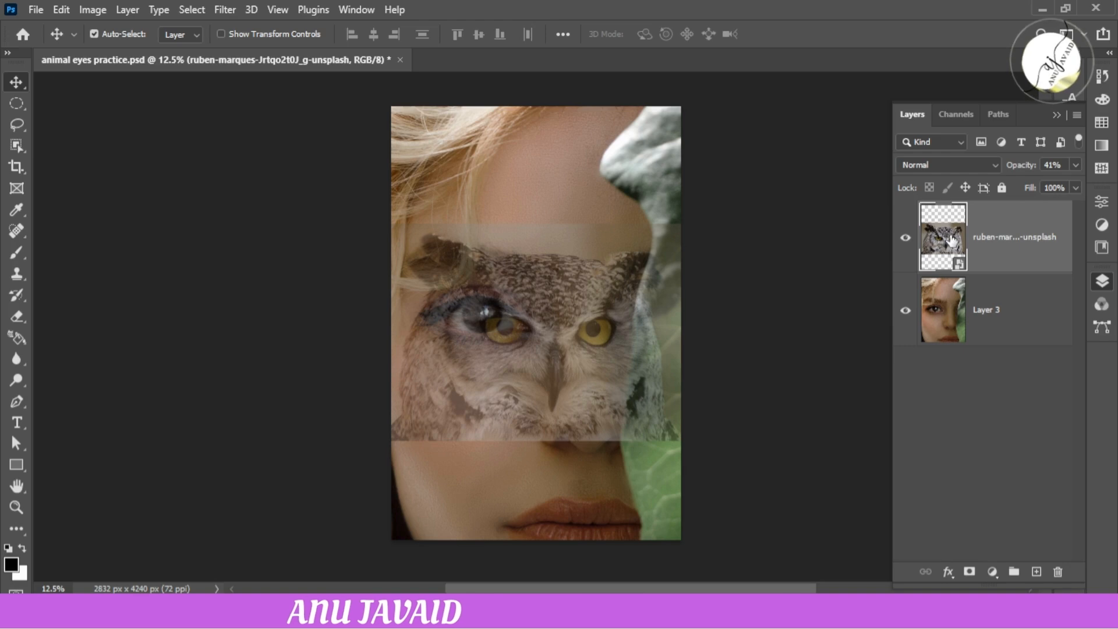
key(ctrl+t)
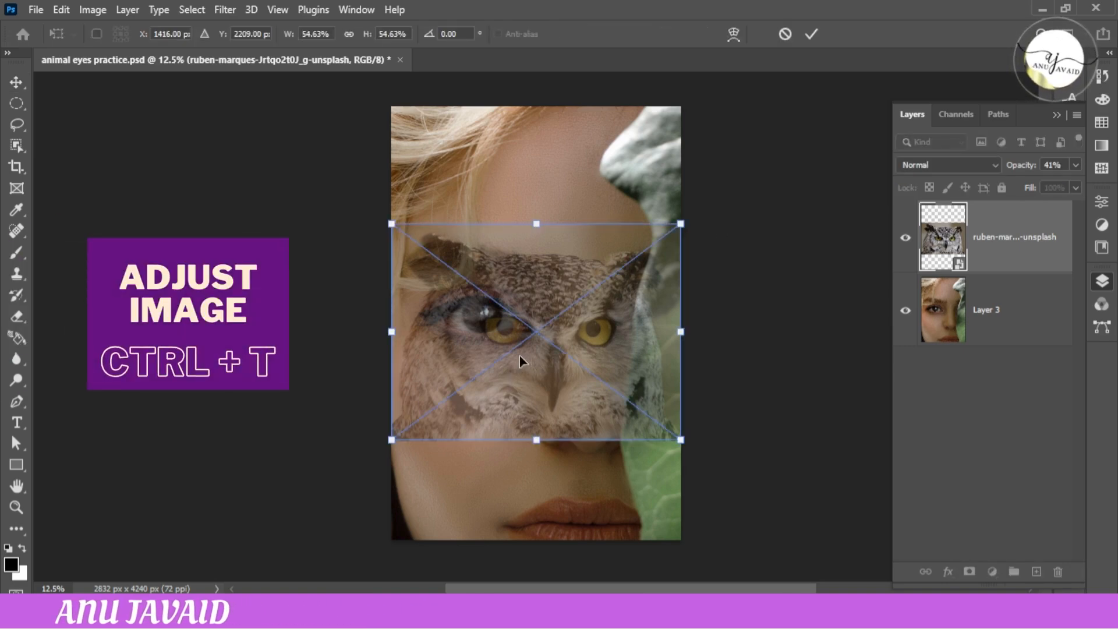
drag(546, 376, 526, 364)
click(812, 35)
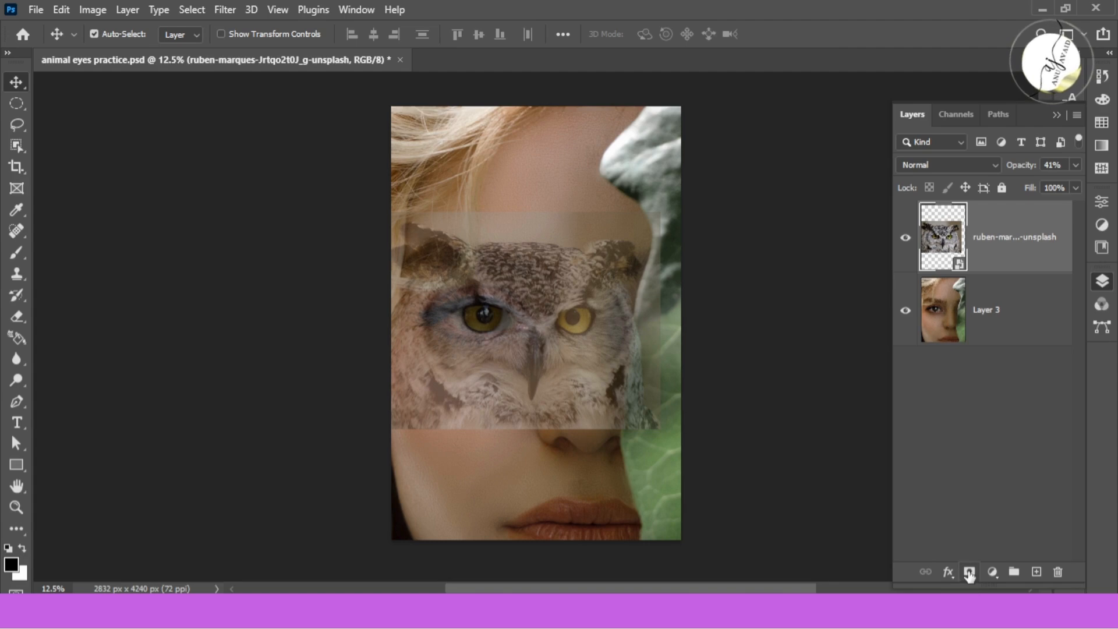
Add a layer mask to the owl layer, choose the Brush tool and invert the mask to black.
click(968, 573)
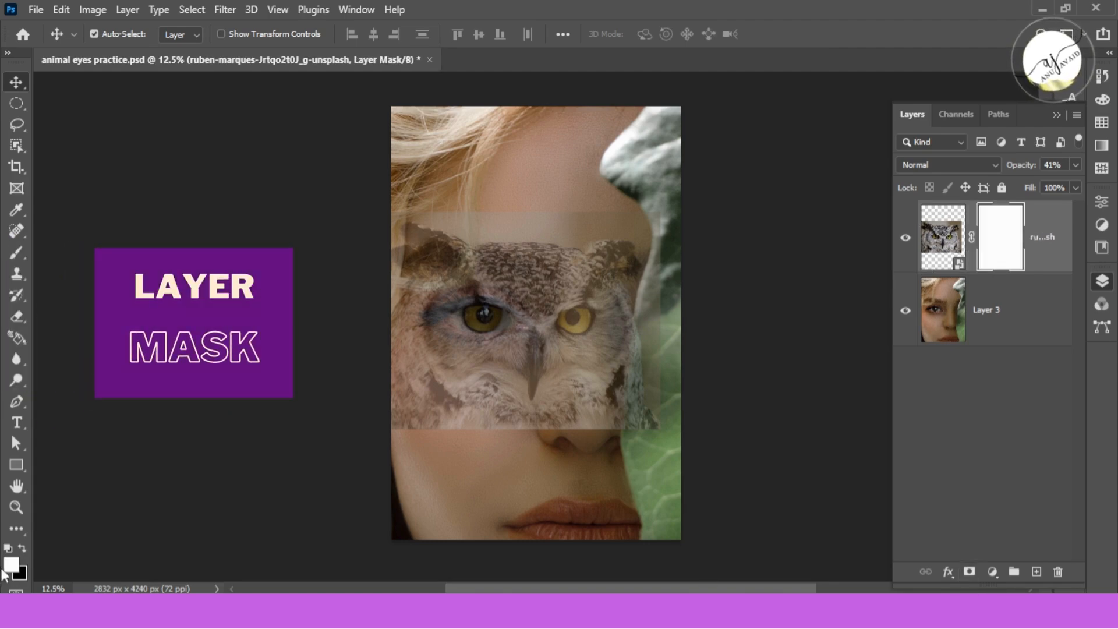
click(16, 252)
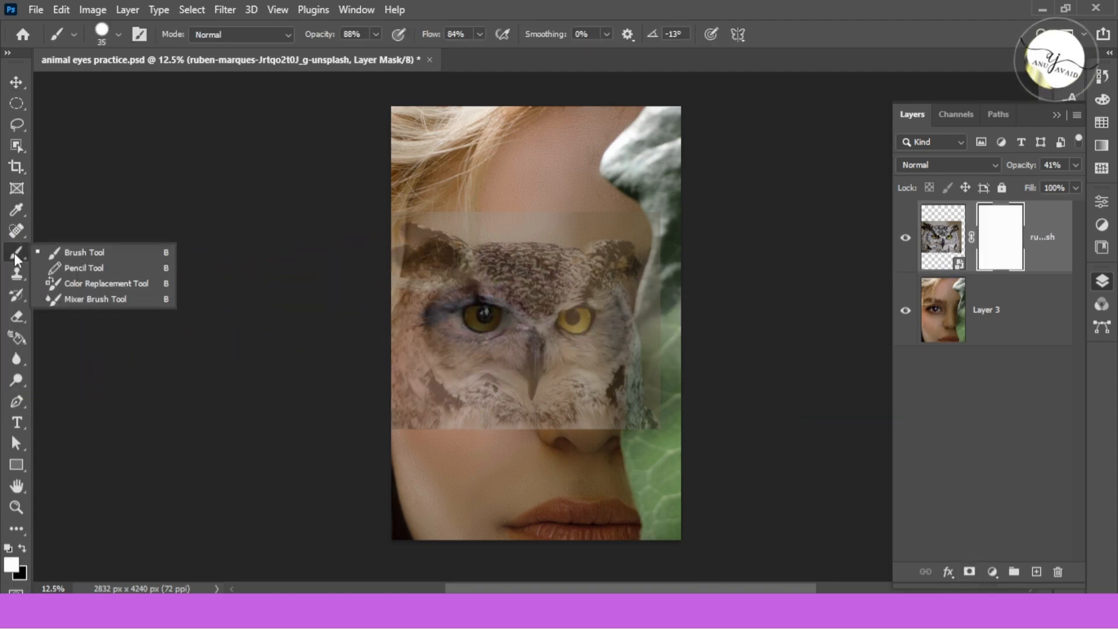
click(60, 256)
click(23, 547)
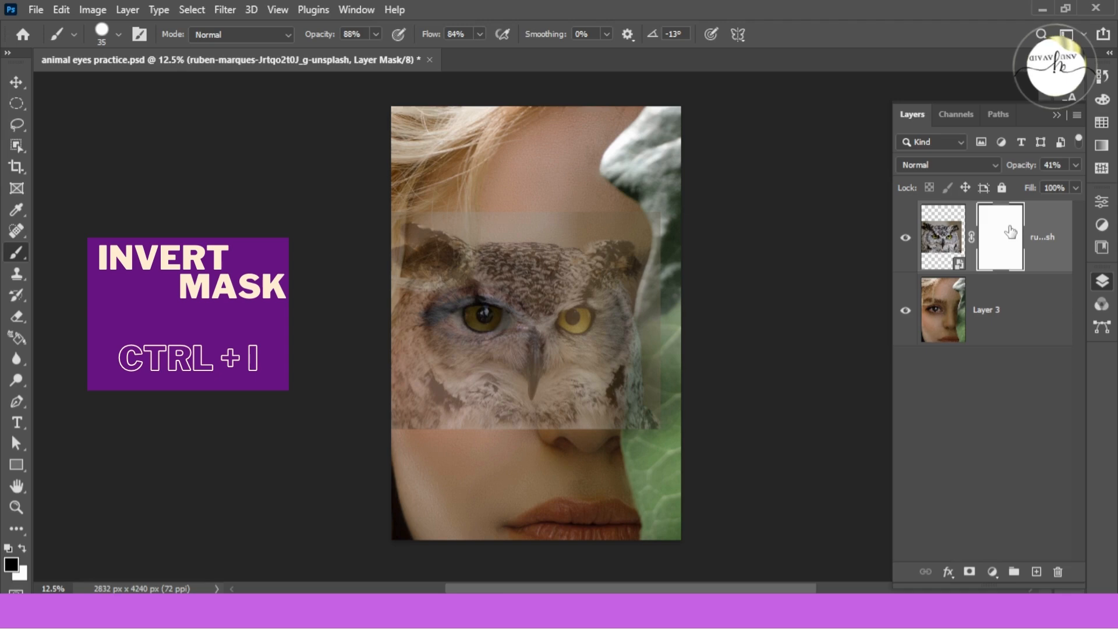
key(ctrl+i)
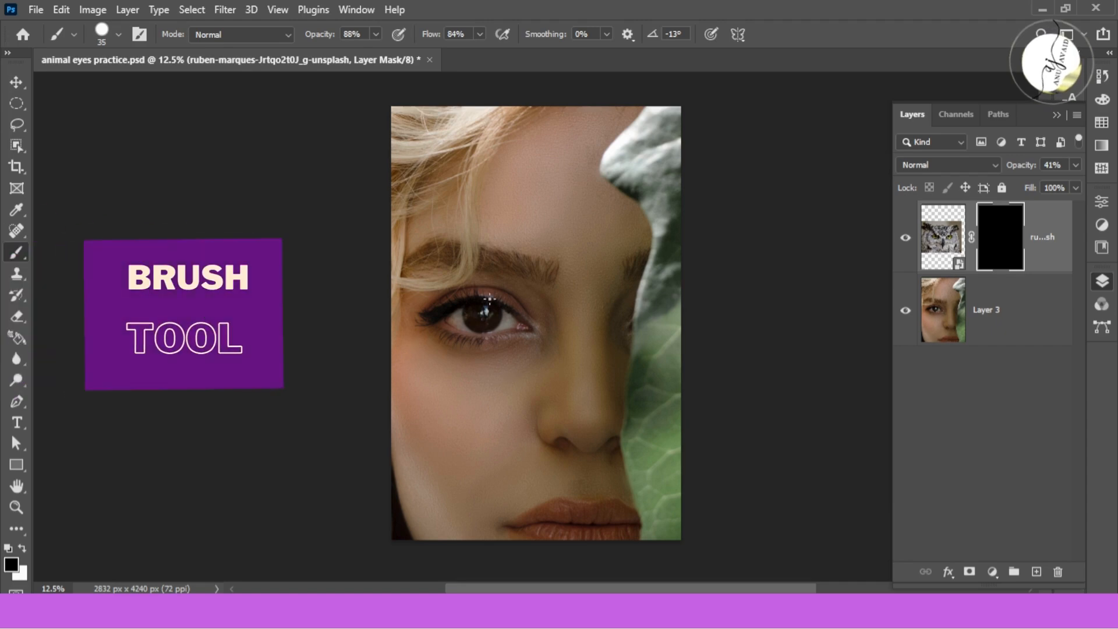
Enlarge the brush to 175 and paint white on the owl layer's mask over the woman's iris.
key(bracketright)
key(bracketright)
key(bracketright)
key(bracketright)
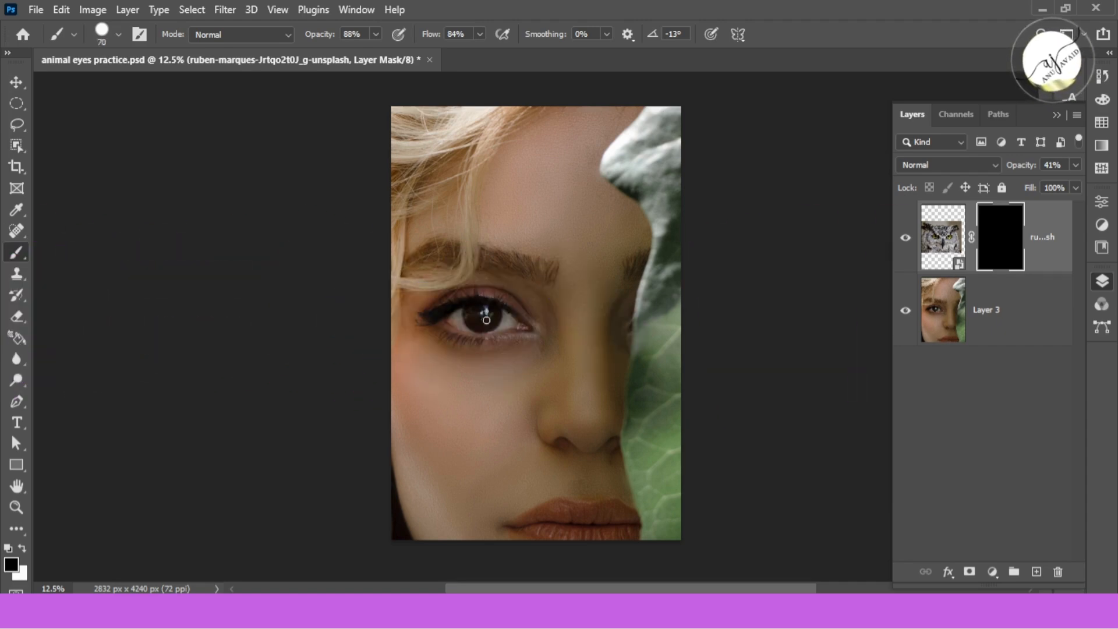
key(bracketright)
key(bracketright)
key(bracketright)
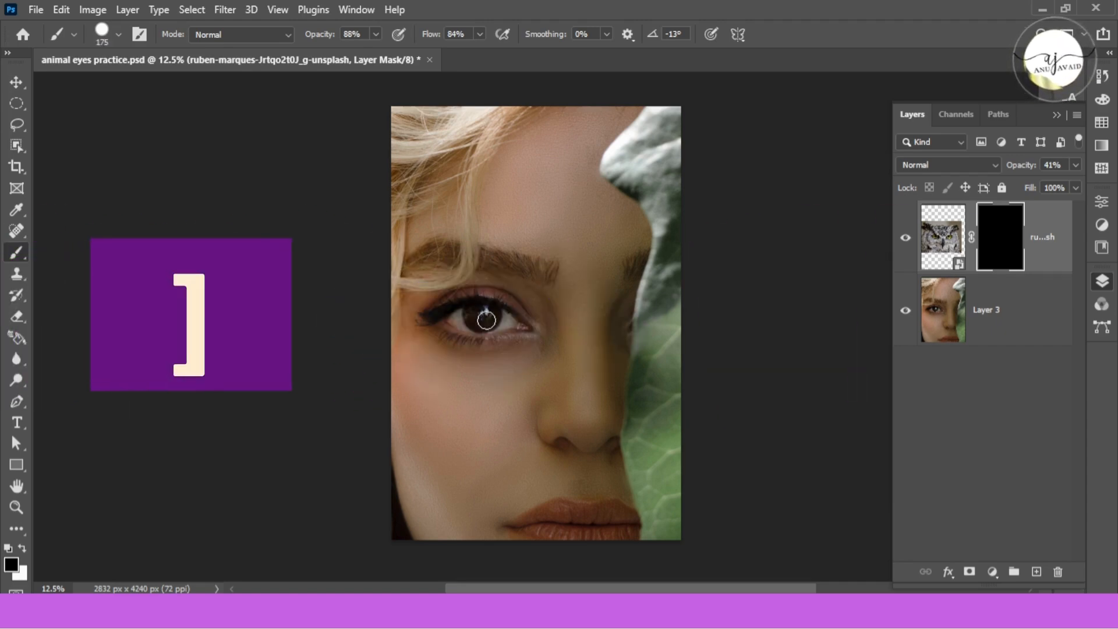
click(21, 548)
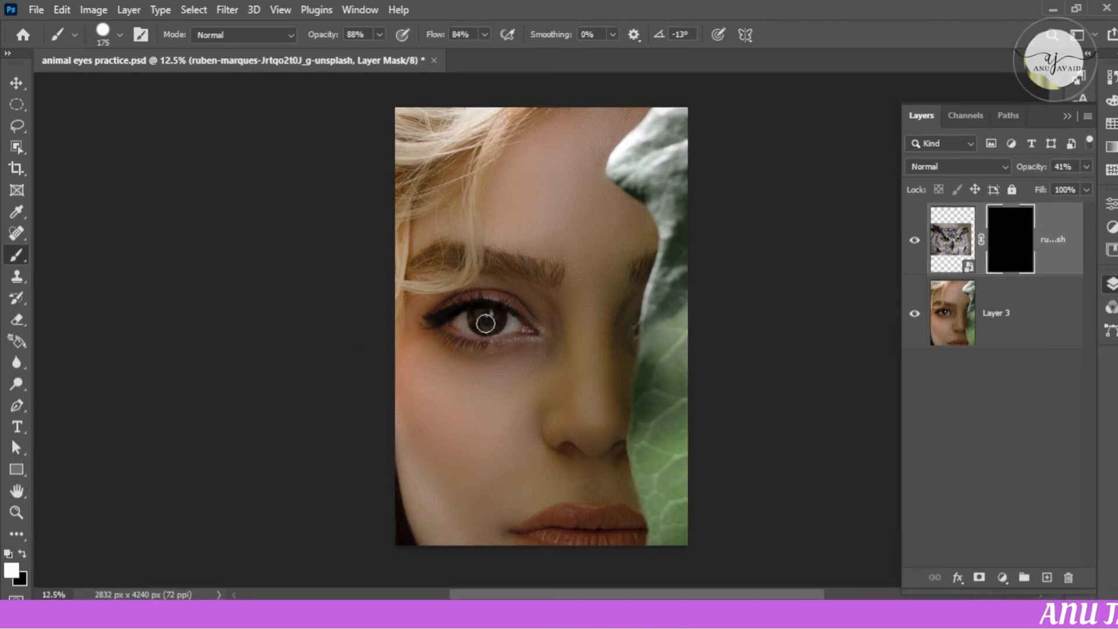
mouse_move(485, 323)
mouse_down()
mouse_move(494, 317)
mouse_move(489, 325)
mouse_move(482, 313)
mouse_move(484, 326)
mouse_up()
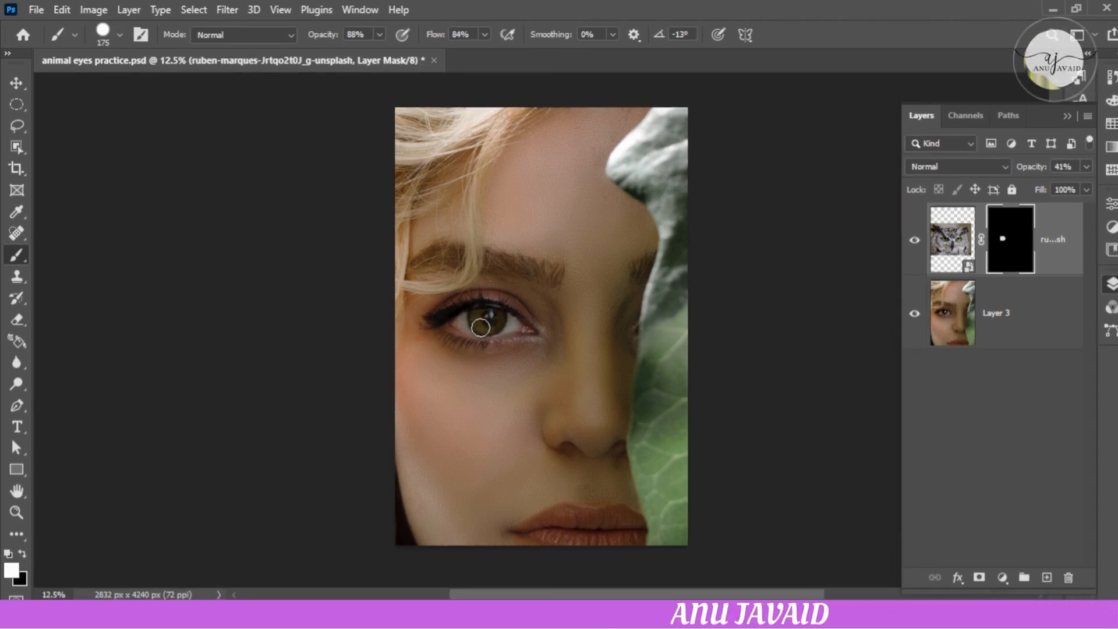
Raise the owl layer's opacity to 87% and swap the foreground and background colors.
click(1086, 167)
drag(1040, 187, 1076, 186)
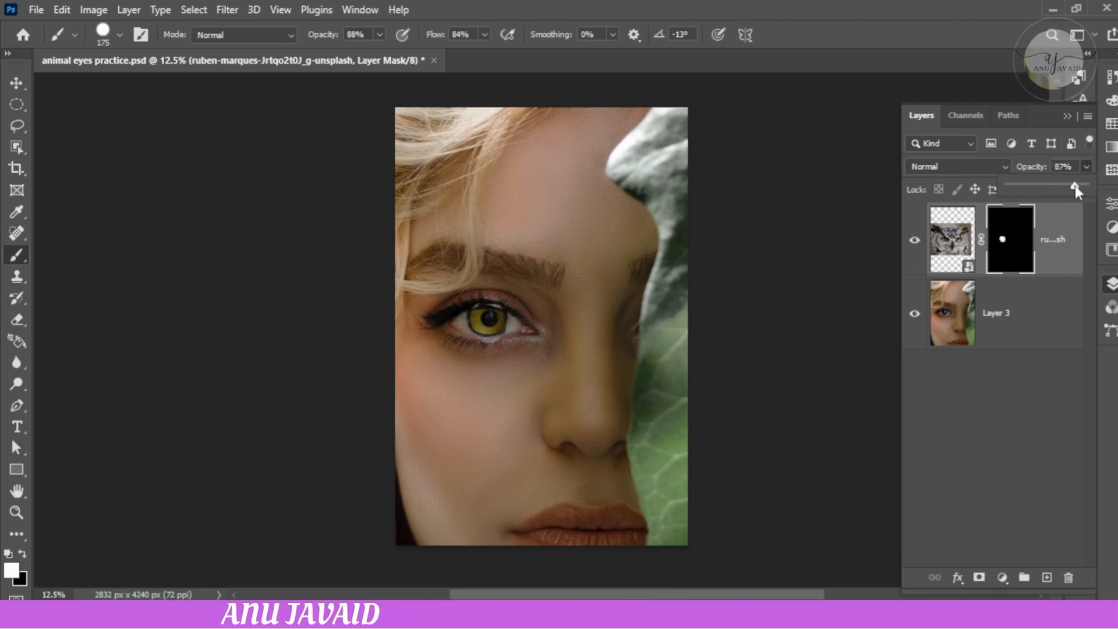
click(21, 554)
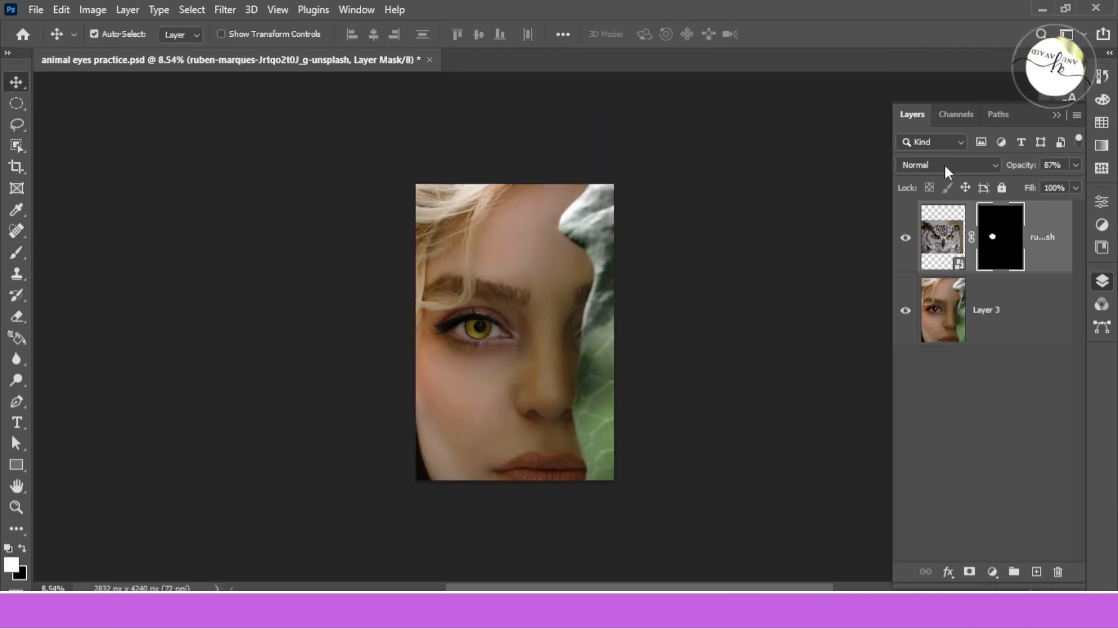
Set the owl layer's blend mode to Difference and compare the eye with the layer hidden and shown.
click(946, 168)
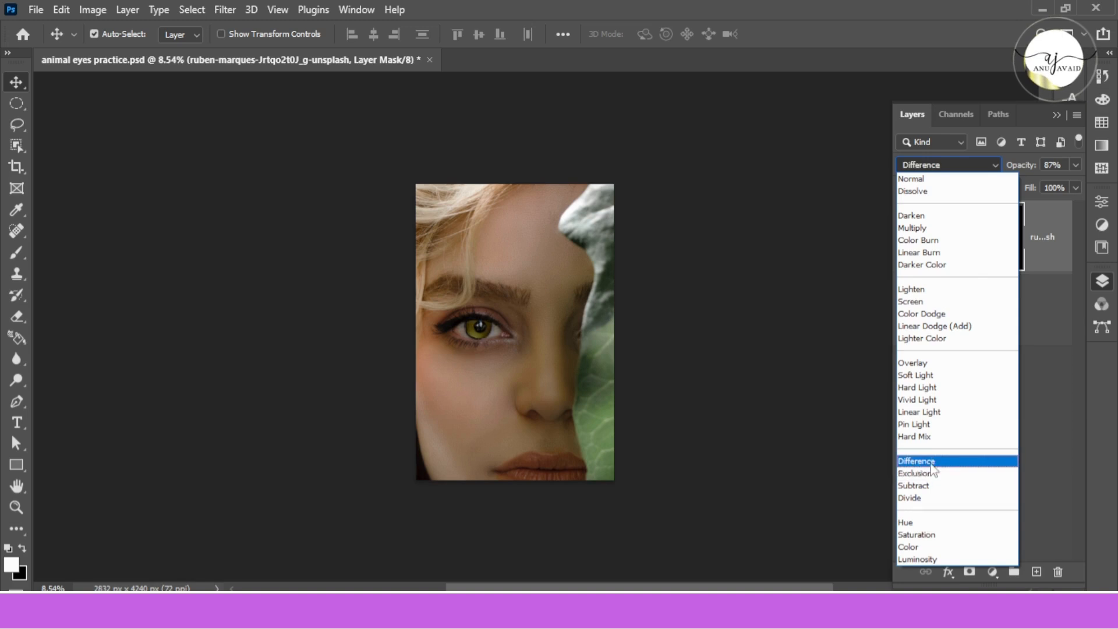
click(931, 461)
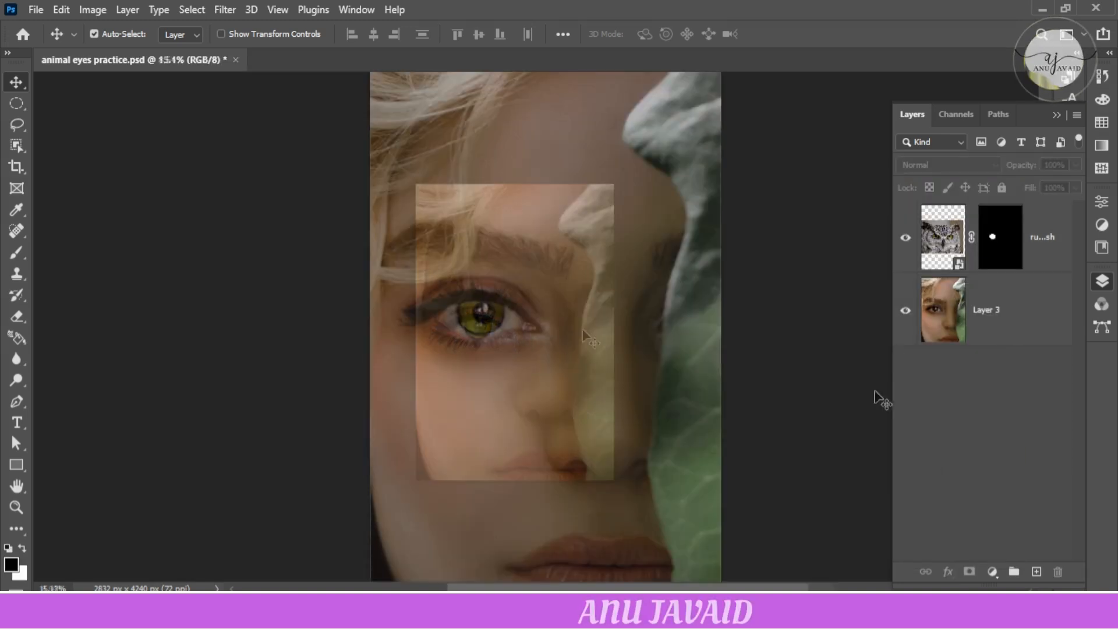
click(906, 244)
click(906, 244)
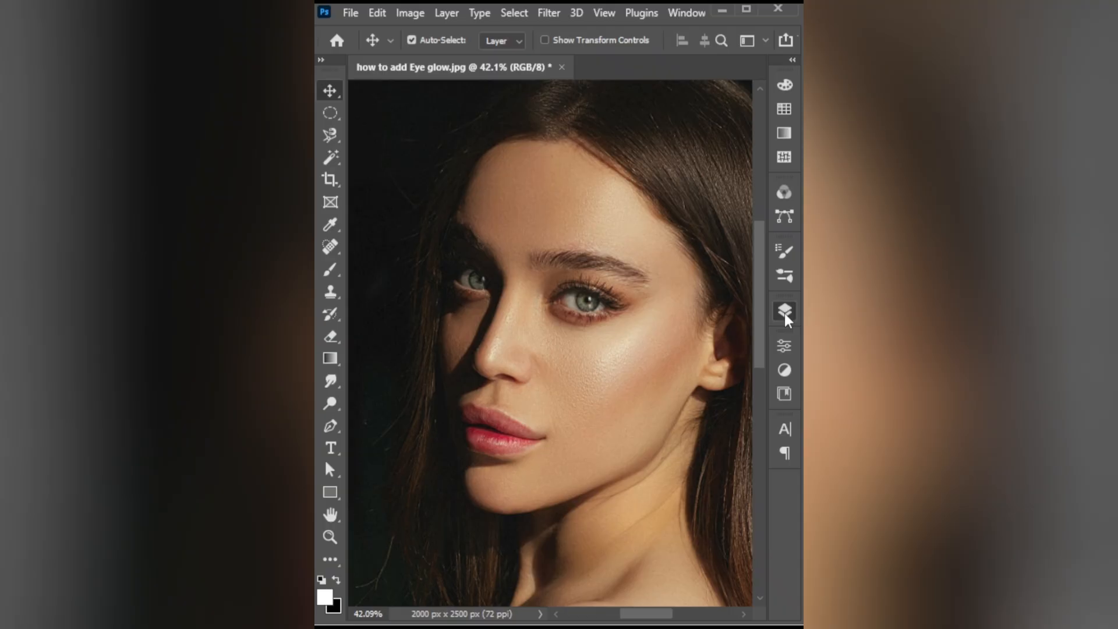
Create a new layer above the Background and make an elliptical selection around the iris of the fully lit eye.
click(784, 313)
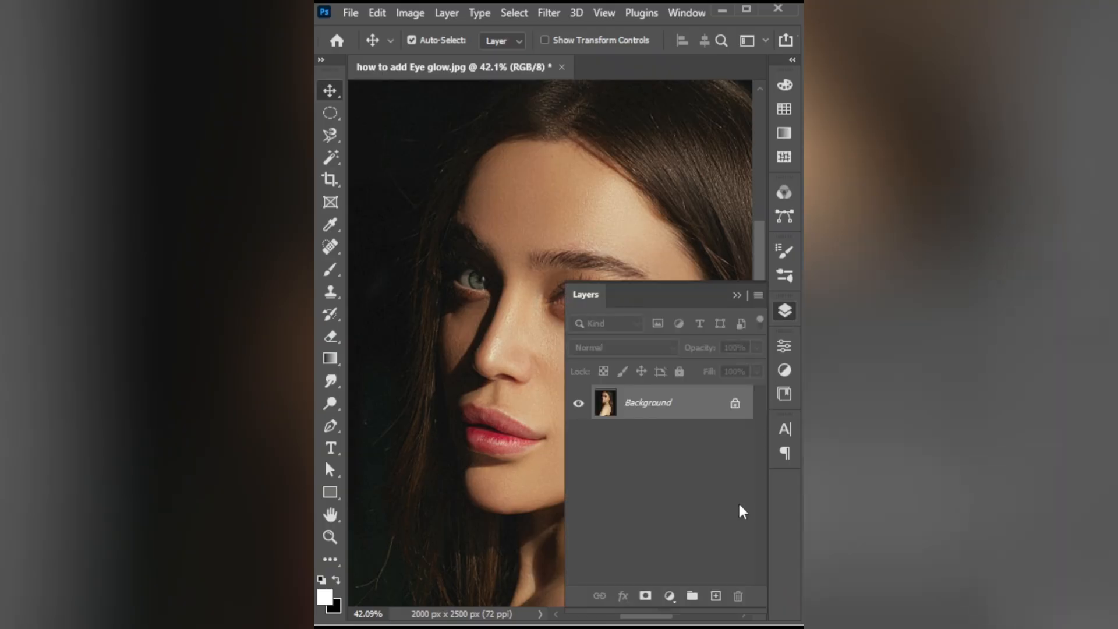
click(716, 596)
click(736, 297)
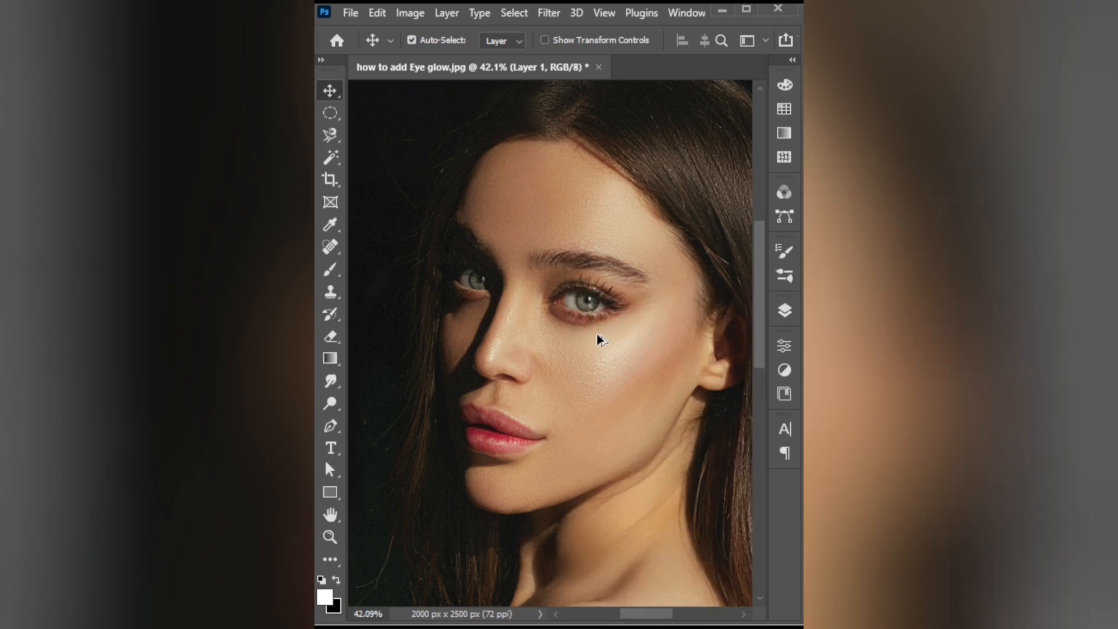
scroll(603, 326, up, 3)
click(330, 113)
drag(572, 269, 587, 288)
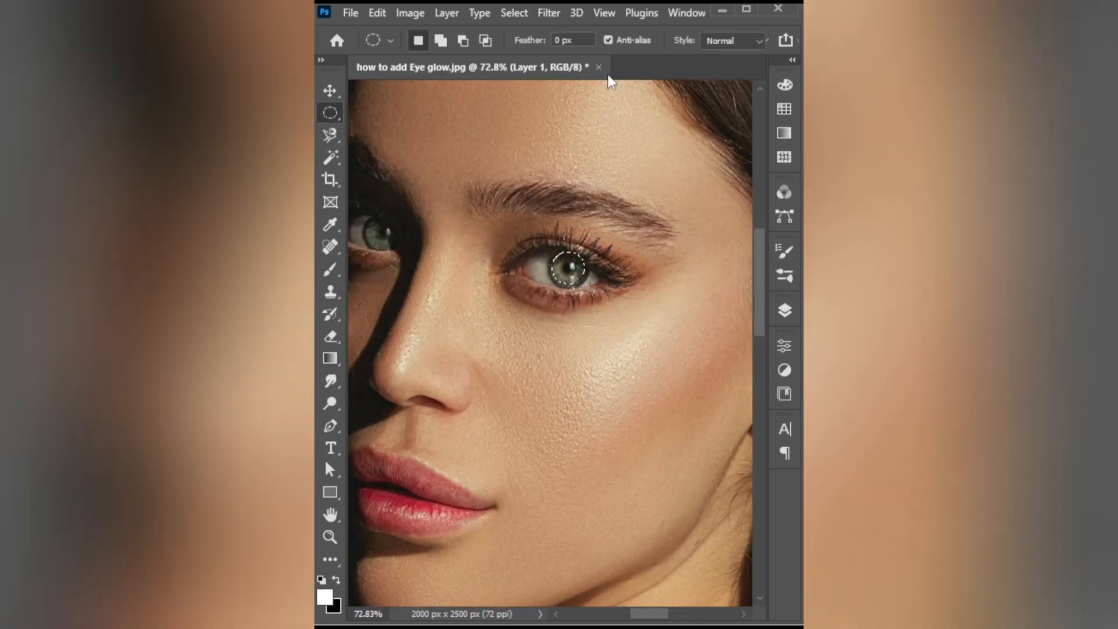
Feather the iris selection with a 10-pixel radius.
click(514, 12)
mouse_move(523, 272)
click(720, 339)
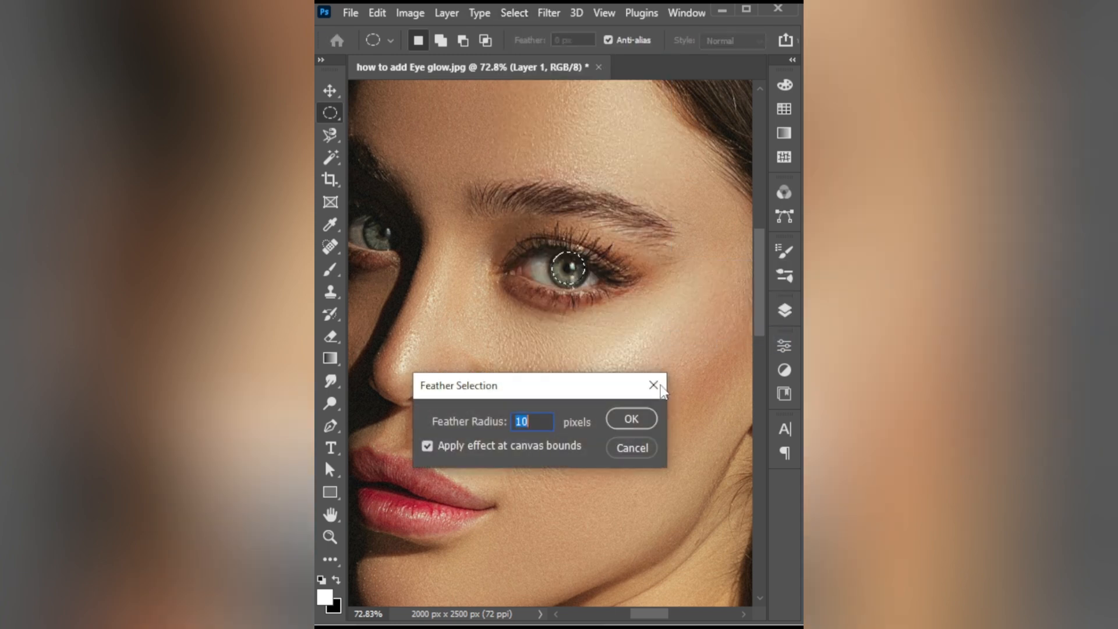
click(639, 421)
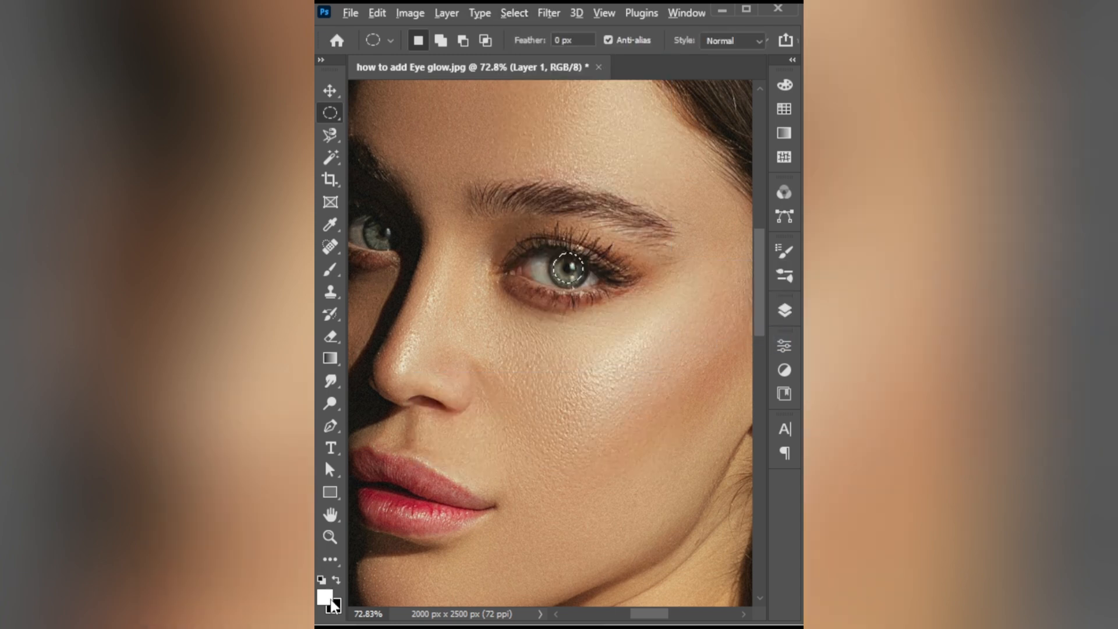
Fill the feathered iris selection with white and add a layer mask limited to that selection.
key(alt+BackSpace)
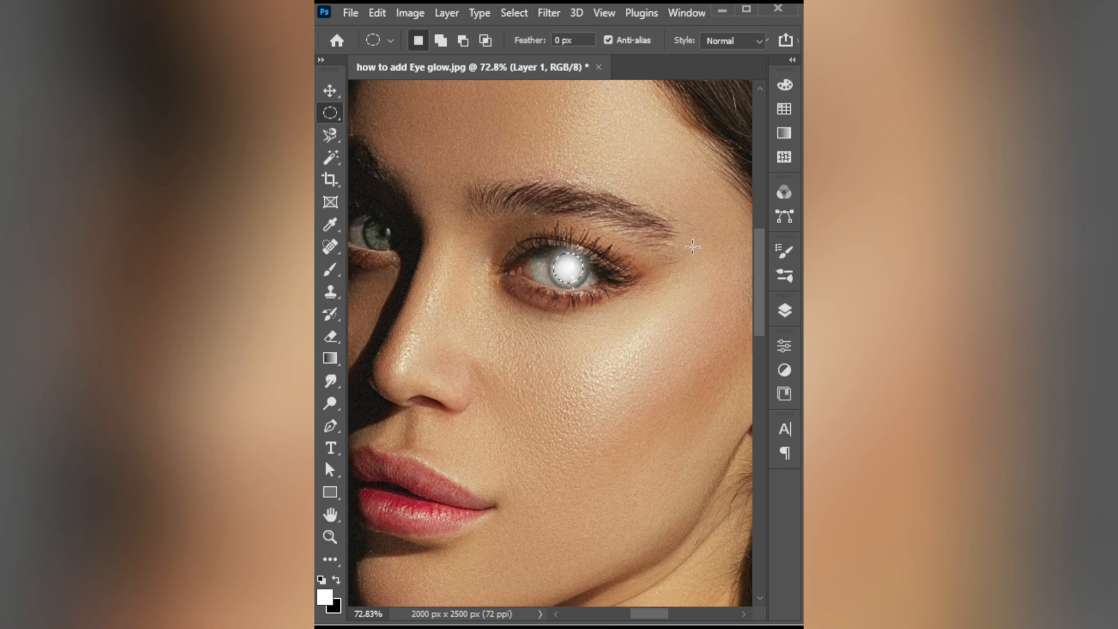
click(793, 317)
click(646, 596)
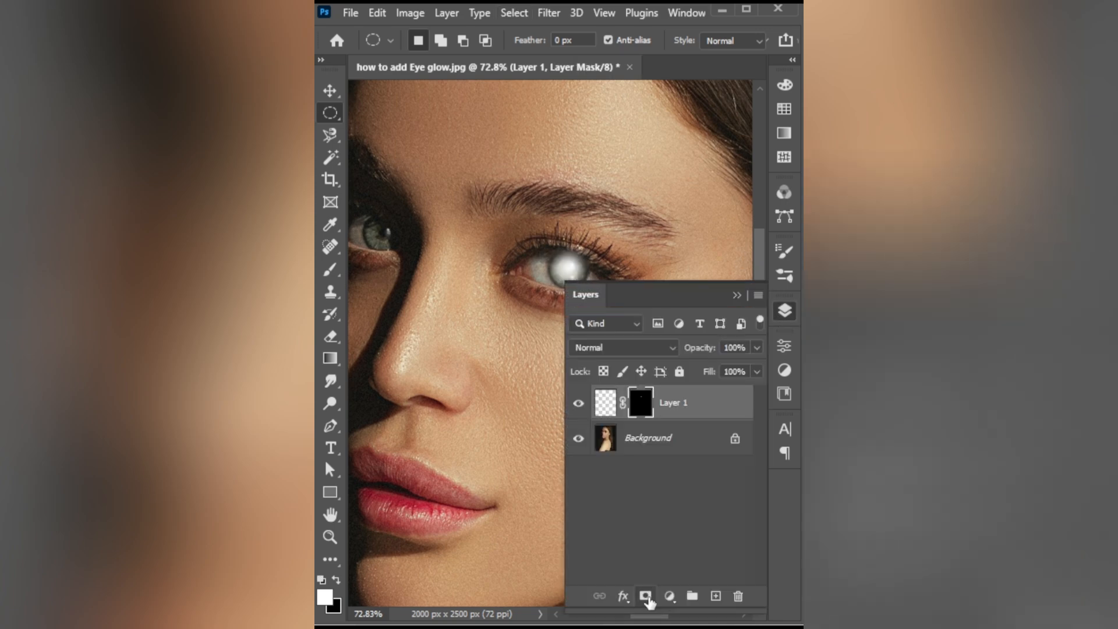
click(737, 295)
Touch up the white layer's mask around the iris with the Brush tool, reducing the brush size to 15.
scroll(568, 295, up, 5)
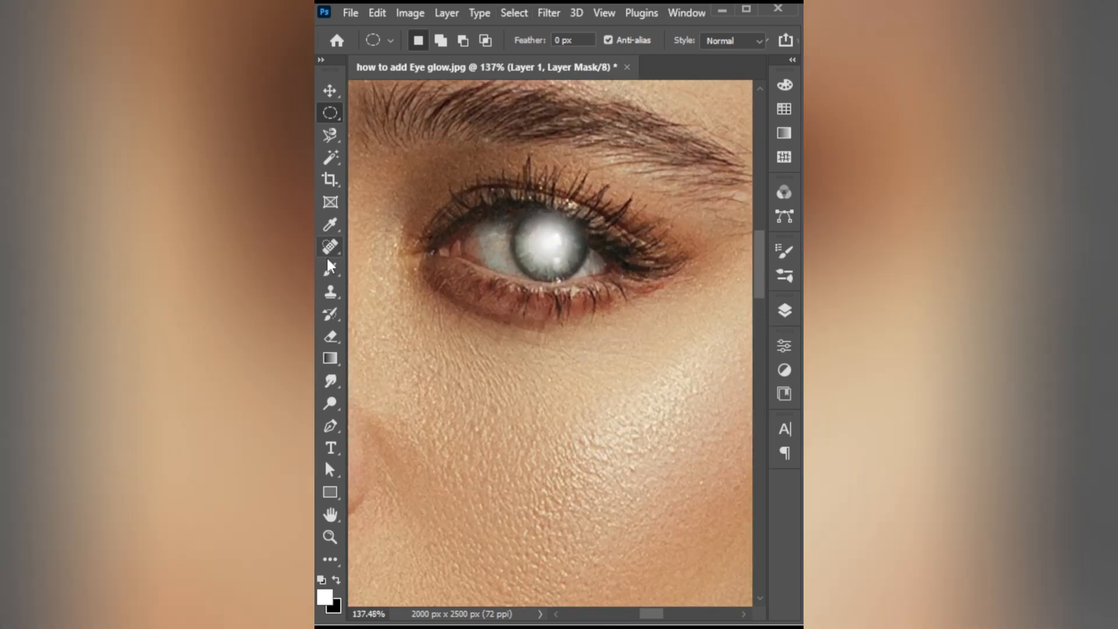
key(b)
key(x)
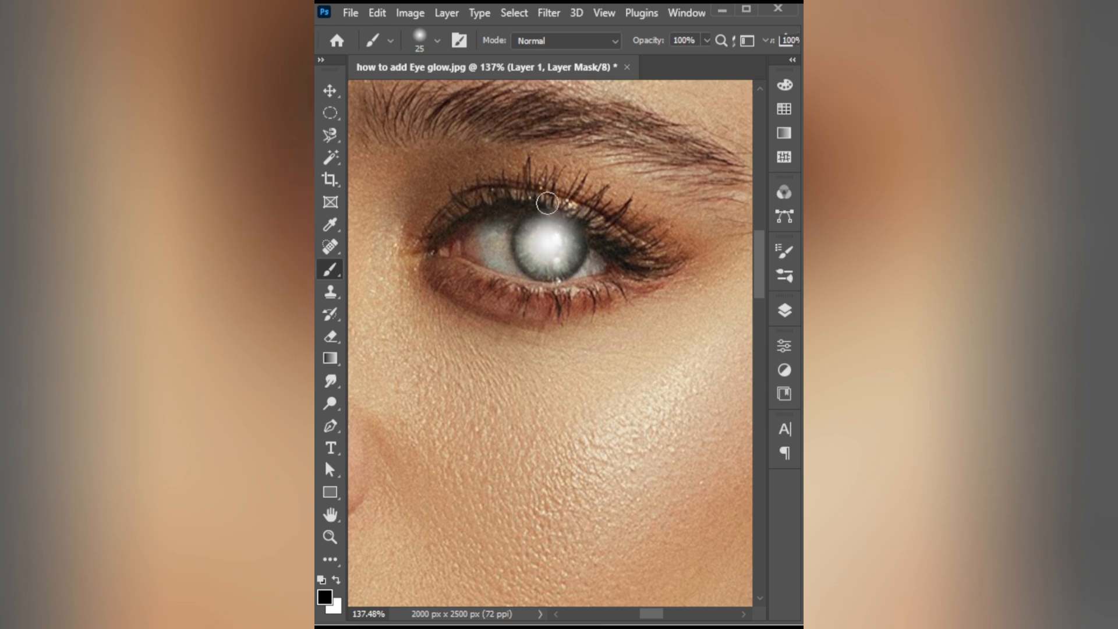
scroll(547, 294, up, 3)
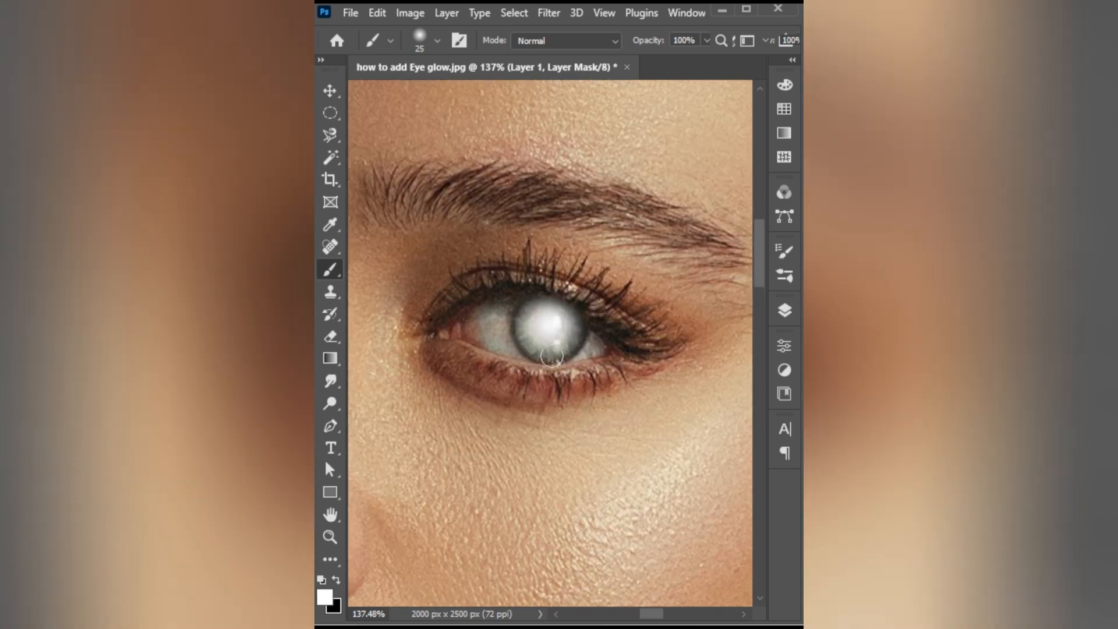
key(bracketleft)
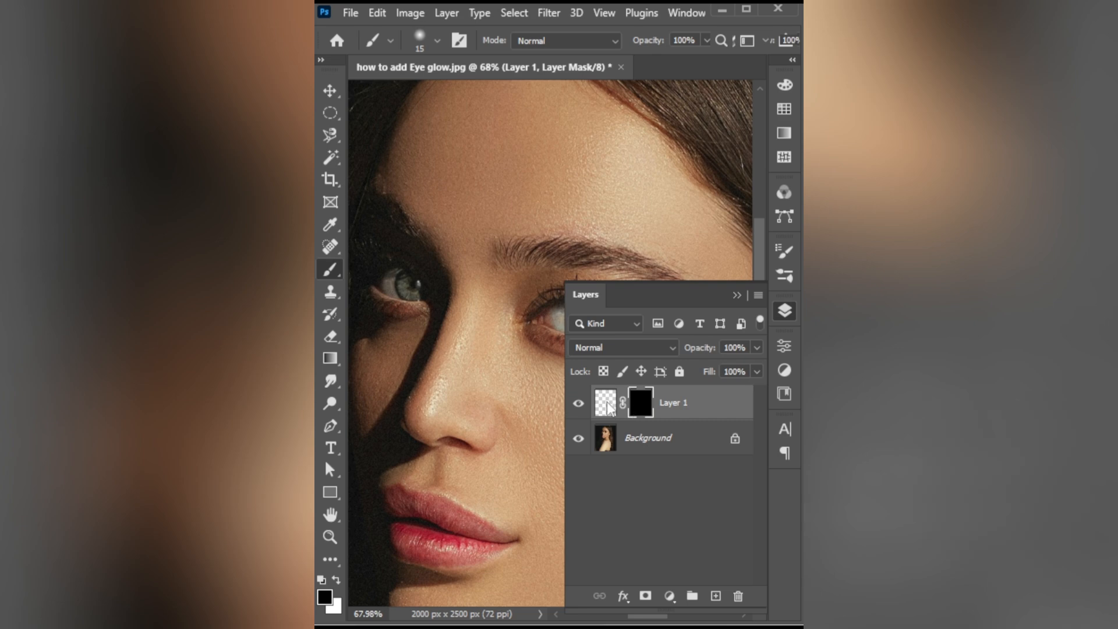
Set the blend mode of the white iris layer to Overlay.
click(605, 402)
click(640, 347)
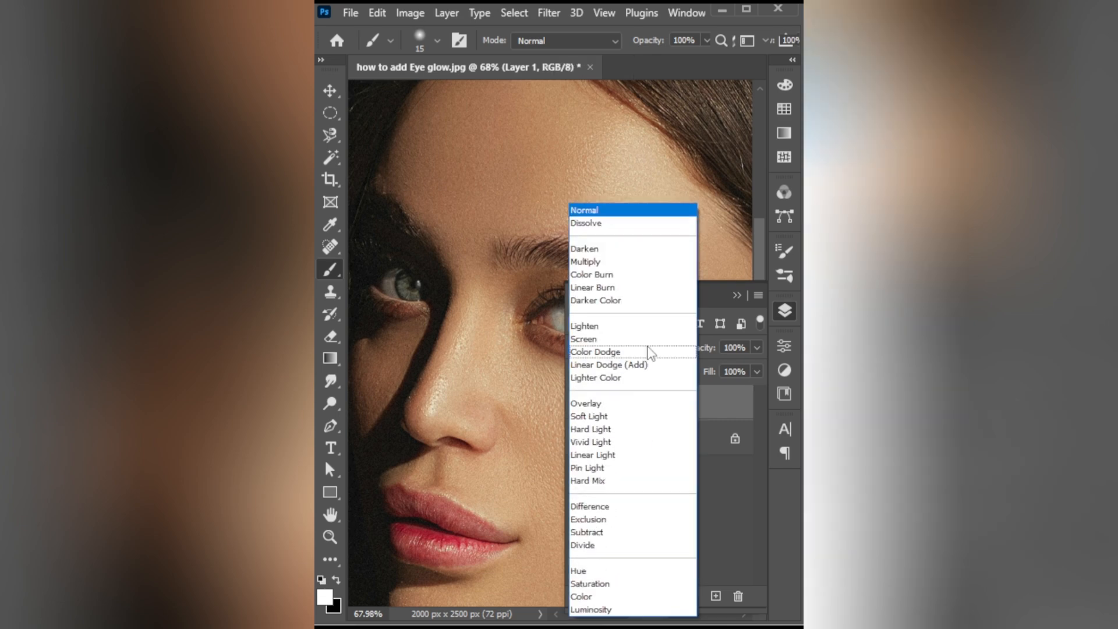
click(628, 403)
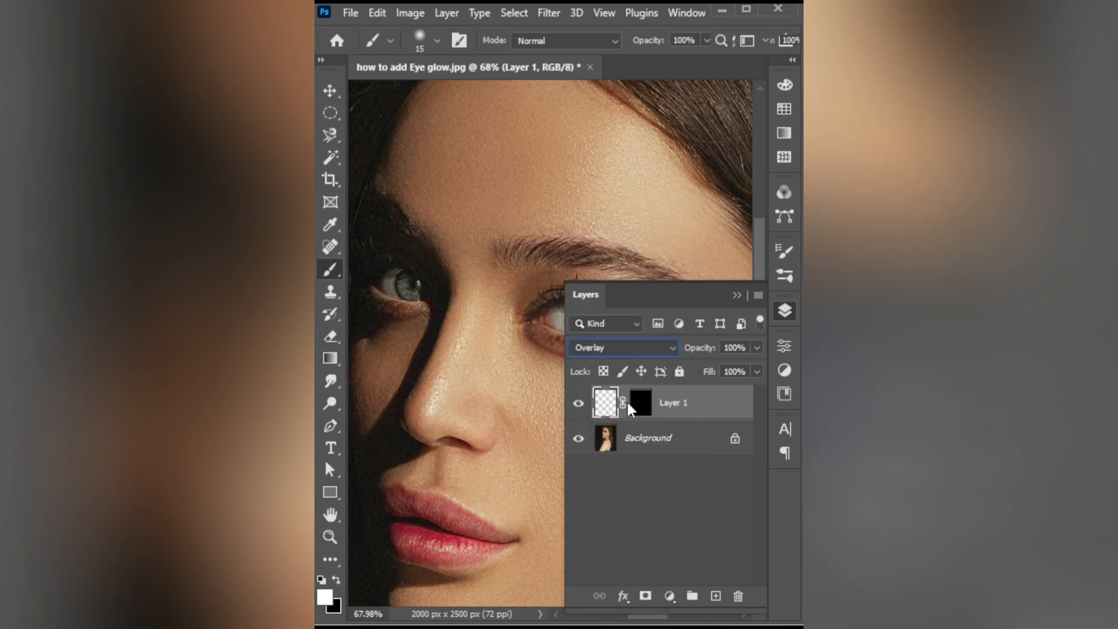
click(736, 296)
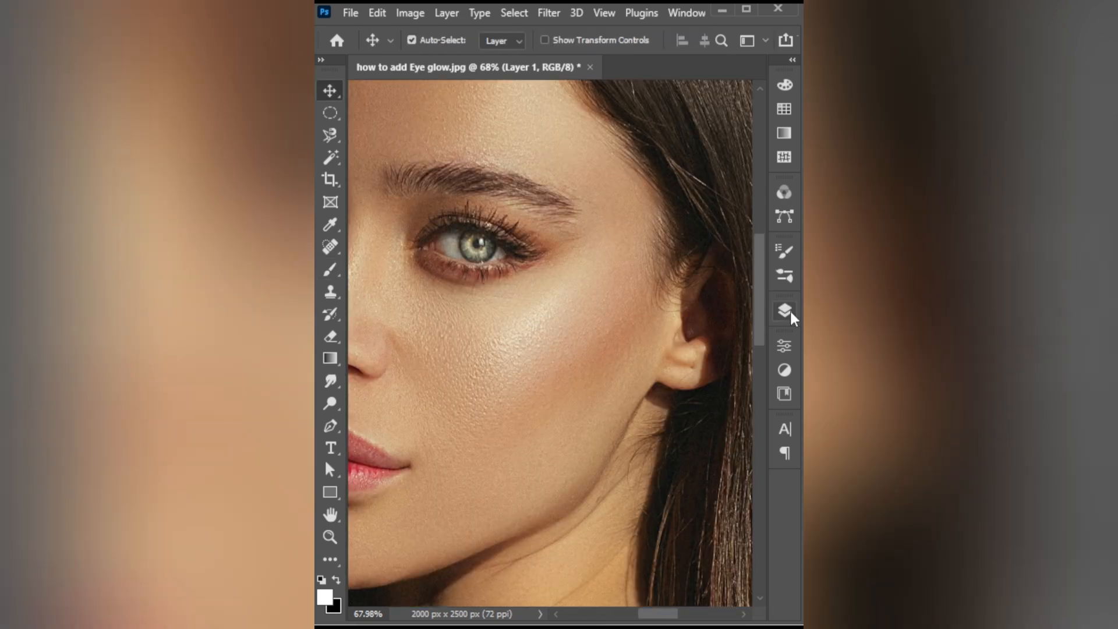
Compare the fully lit eye with the glow layer hidden and shown.
click(784, 311)
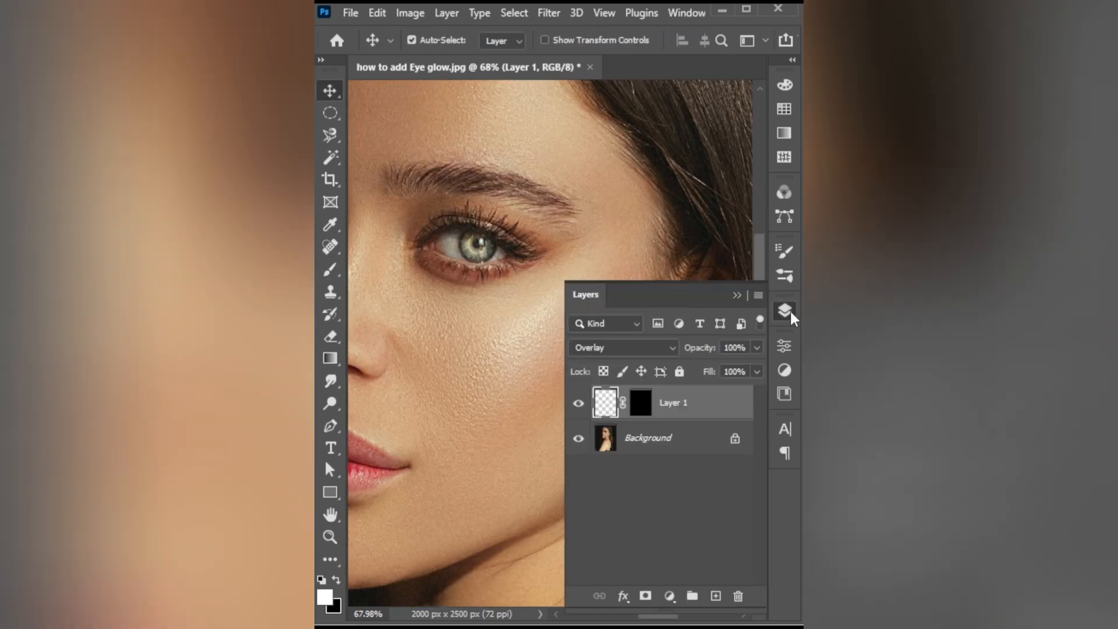
click(578, 404)
click(578, 404)
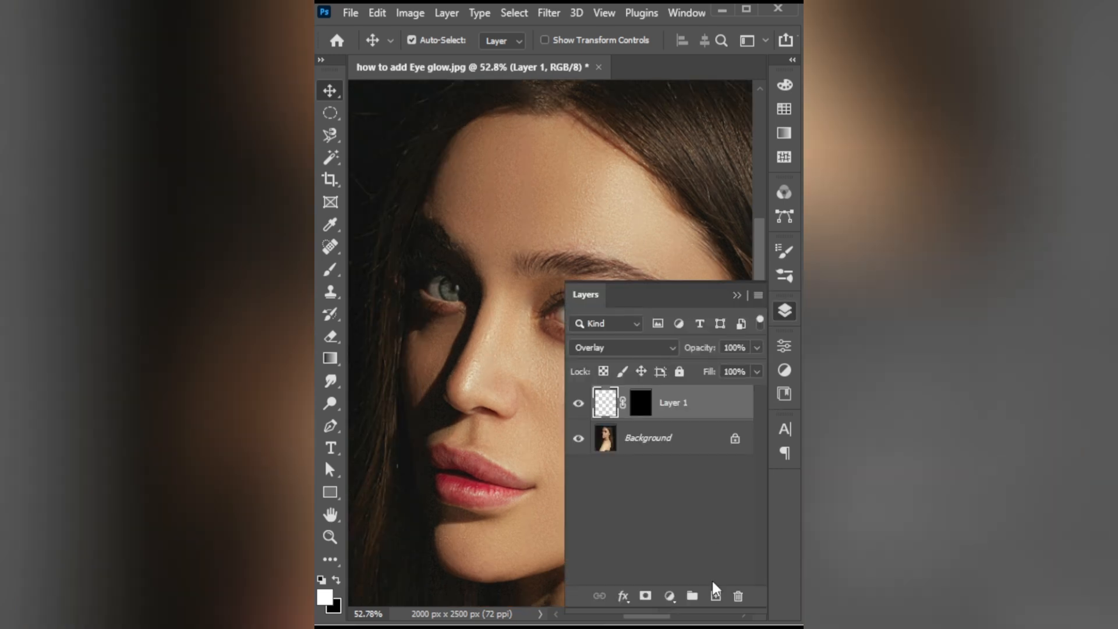
Make a feathered elliptical selection around the iris of the shadowed eye on a new layer.
click(714, 595)
drag(459, 298, 459, 298)
click(513, 12)
mouse_move(640, 272)
click(702, 336)
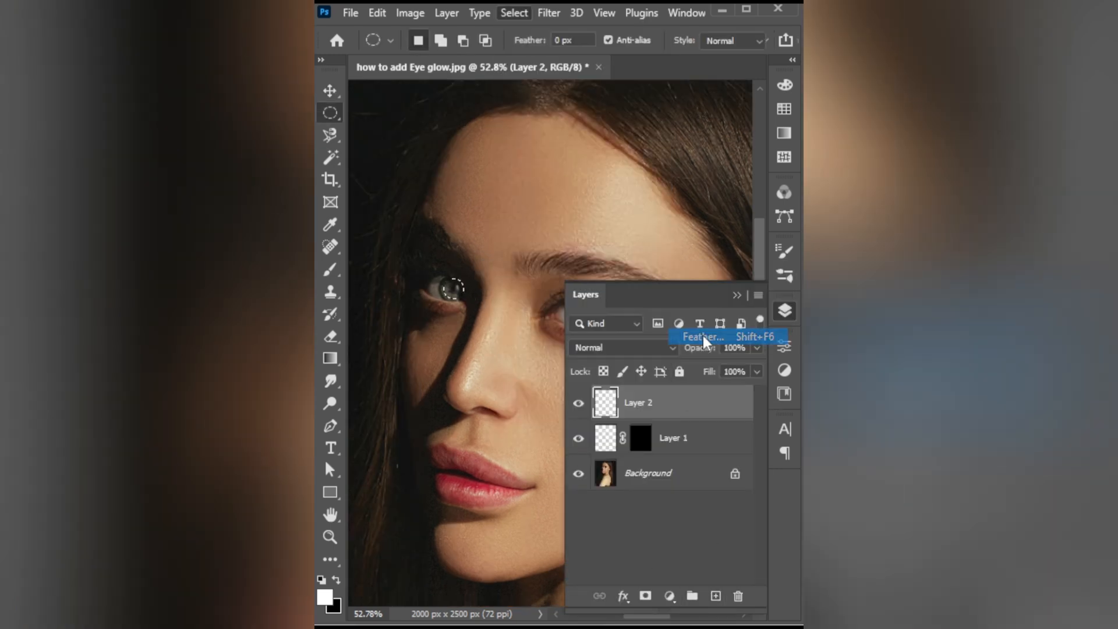
click(629, 418)
Fill the shadowed iris selection with white and set the layer's blend mode to Overlay.
key(alt+BackSpace)
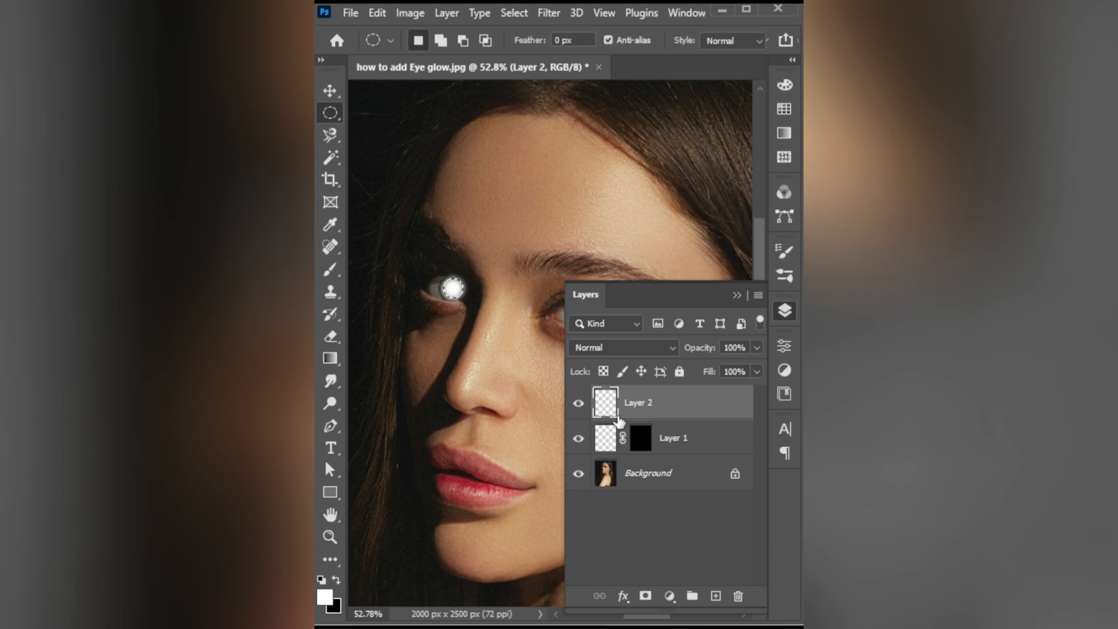
click(639, 348)
click(640, 399)
Add a layer mask to the shadowed eye's glow layer, swap the foreground and background colors, and invert the mask.
click(645, 597)
key(x)
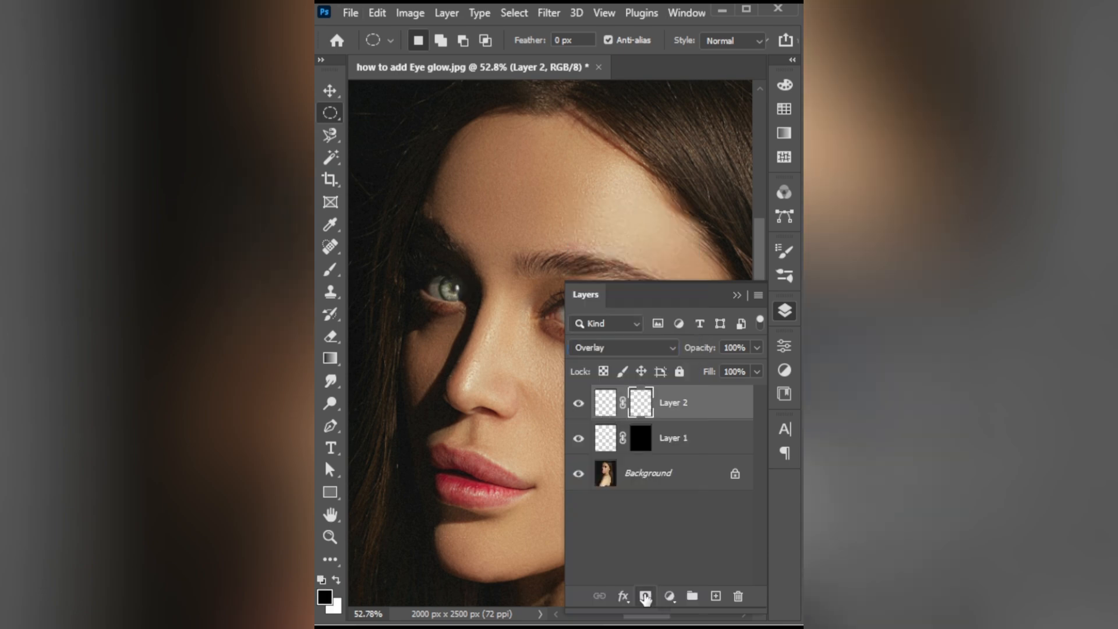
key(ctrl+i)
Set up the Brush tool for painting the glow layer's mask over the iris of the shadowed eye.
scroll(436, 307, up, 2)
key(b)
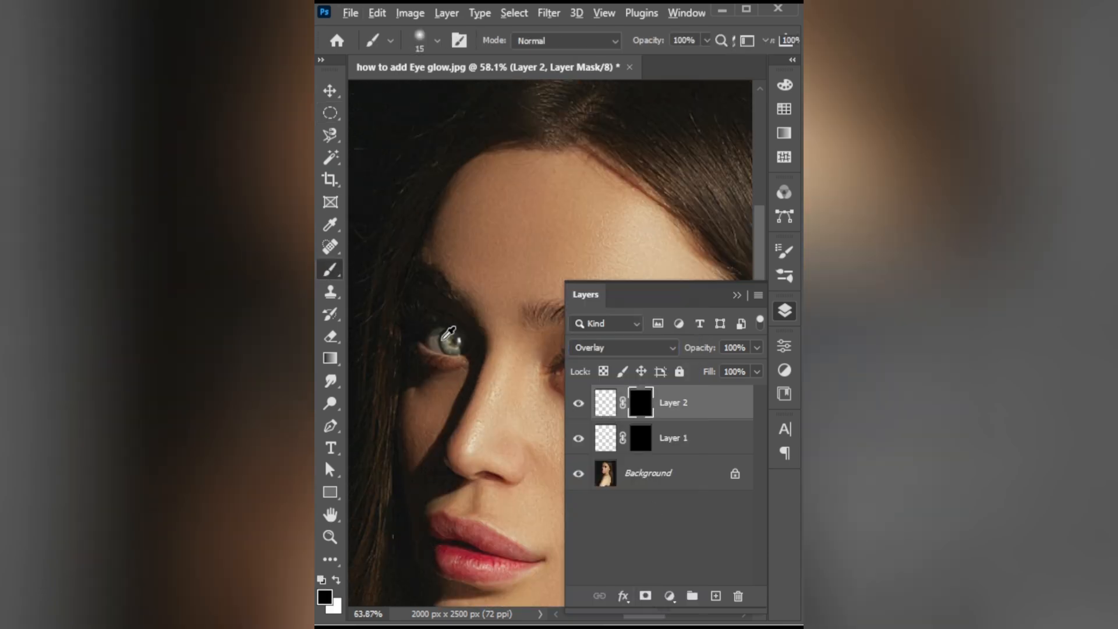
scroll(447, 333, up, 5)
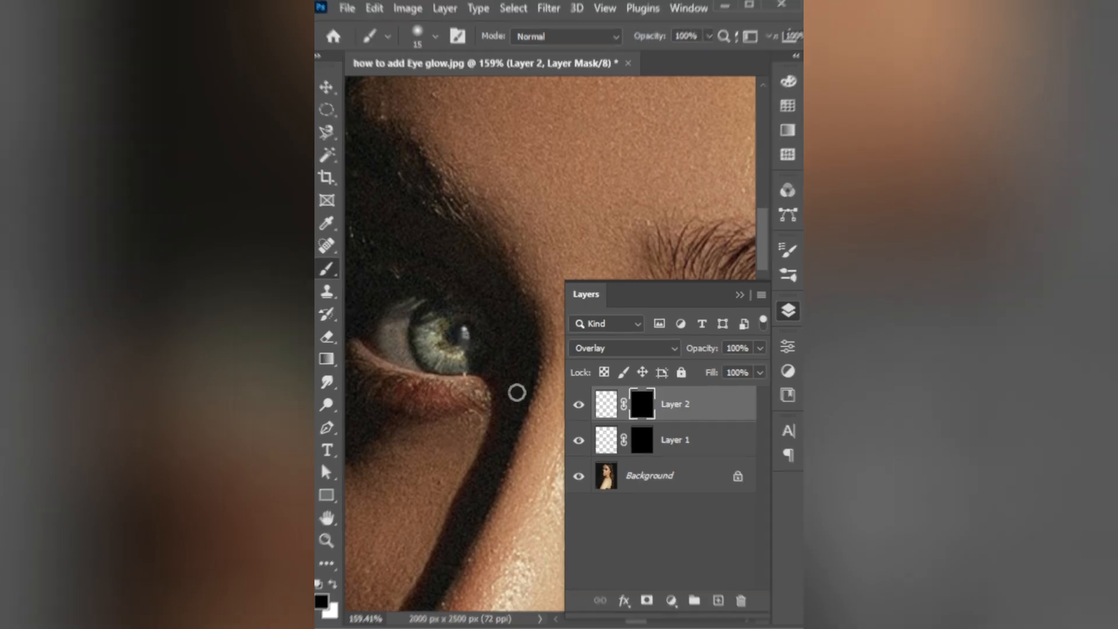